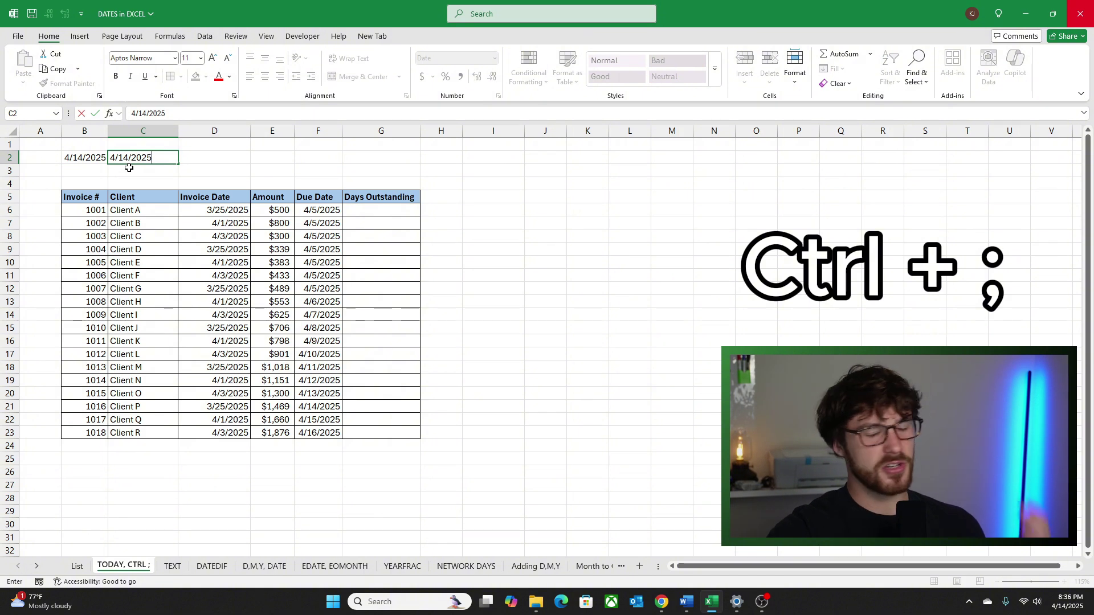
# - Complete the static date 4/14/2025 in C2 and enter =F6-TODAY() in G6 under Days Outstanding
pyautogui.press('Return')
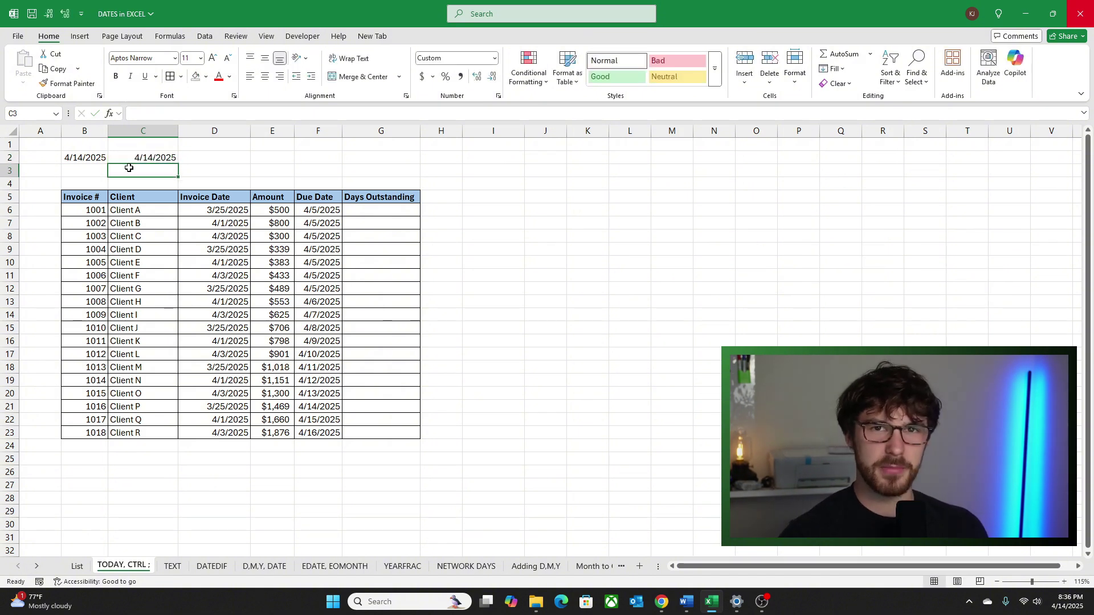
pyautogui.press('Right')
pyautogui.press('Right')
pyautogui.press('Right')
pyautogui.press('Right')
pyautogui.press('Down')
pyautogui.press('Down')
pyautogui.press('Down')
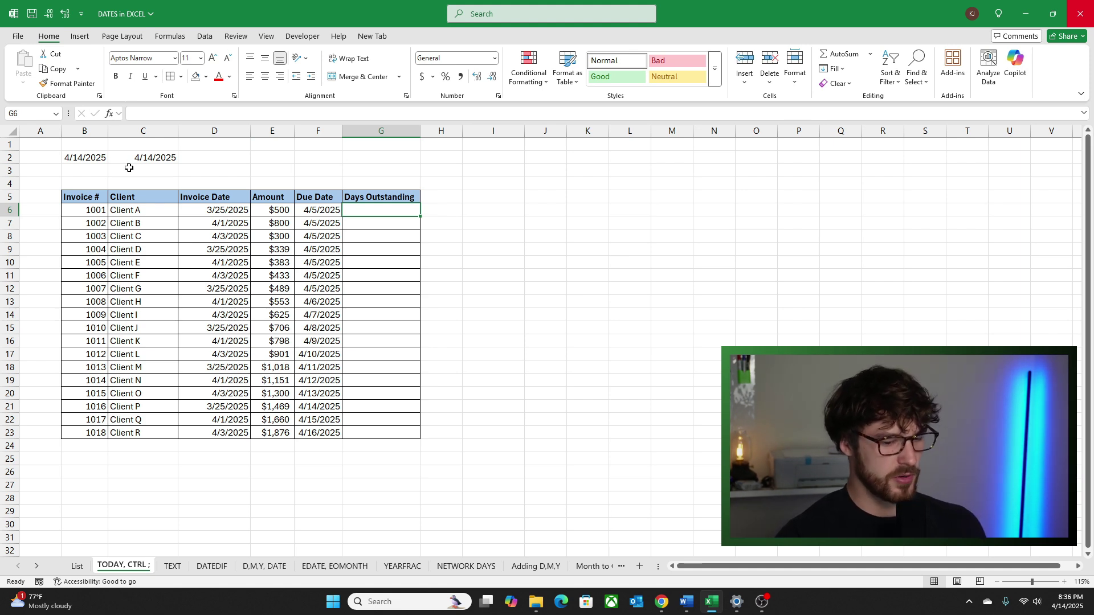
pyautogui.write('=')
pyautogui.press('Left')
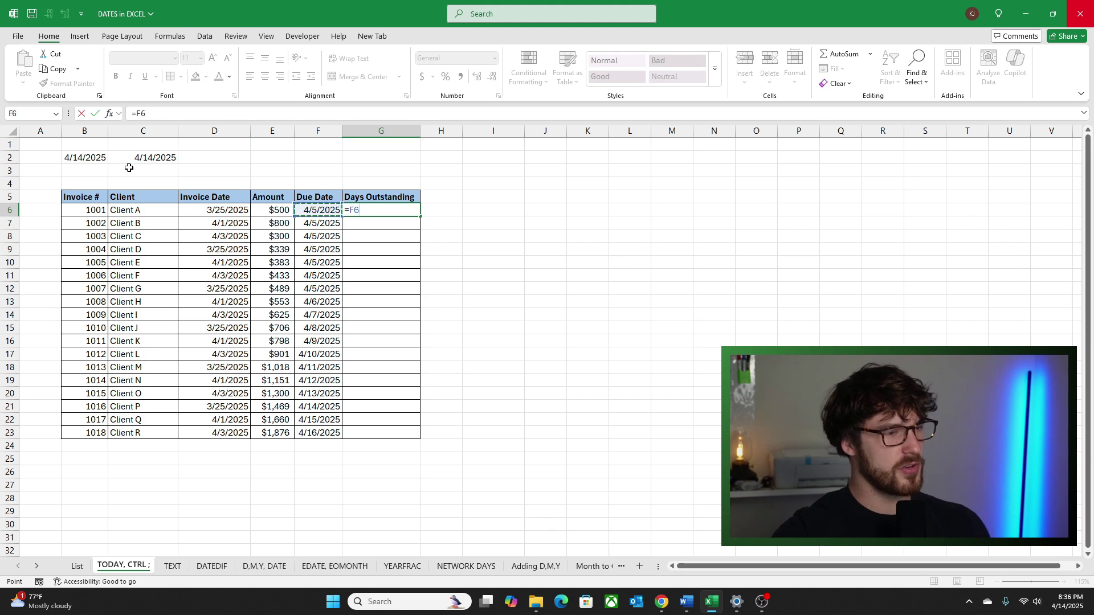
pyautogui.write('-toda')
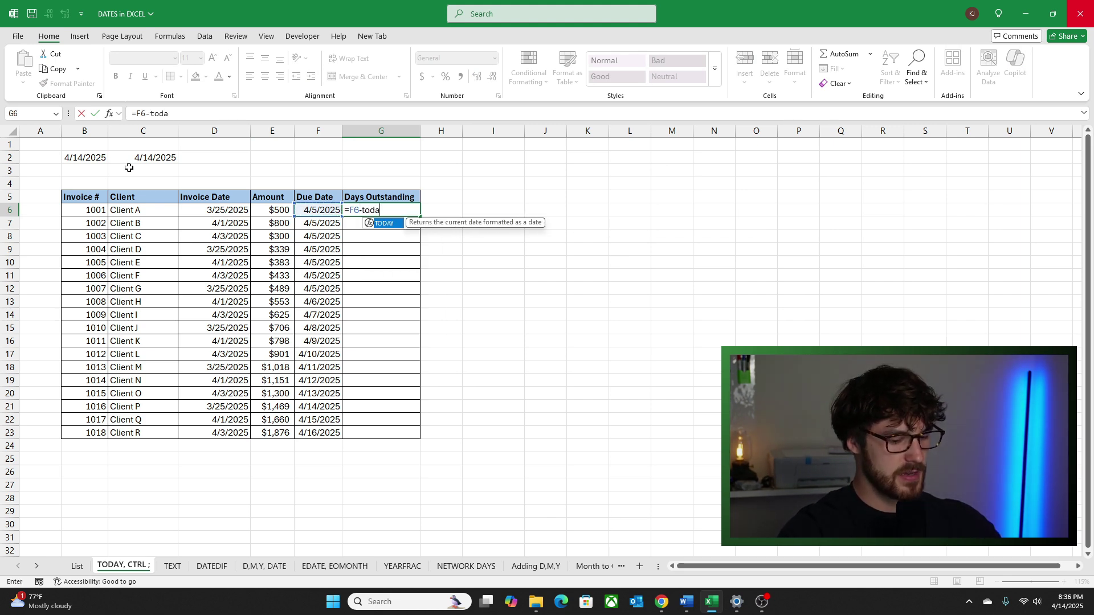
pyautogui.write('y()')
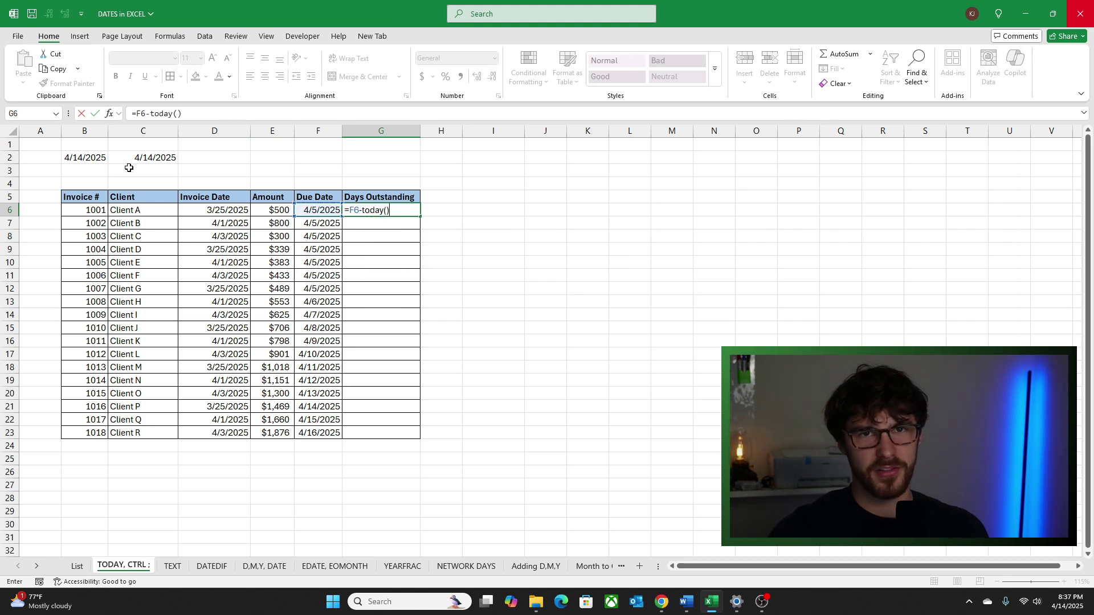
pyautogui.hotkey('ctrl', 'Return')
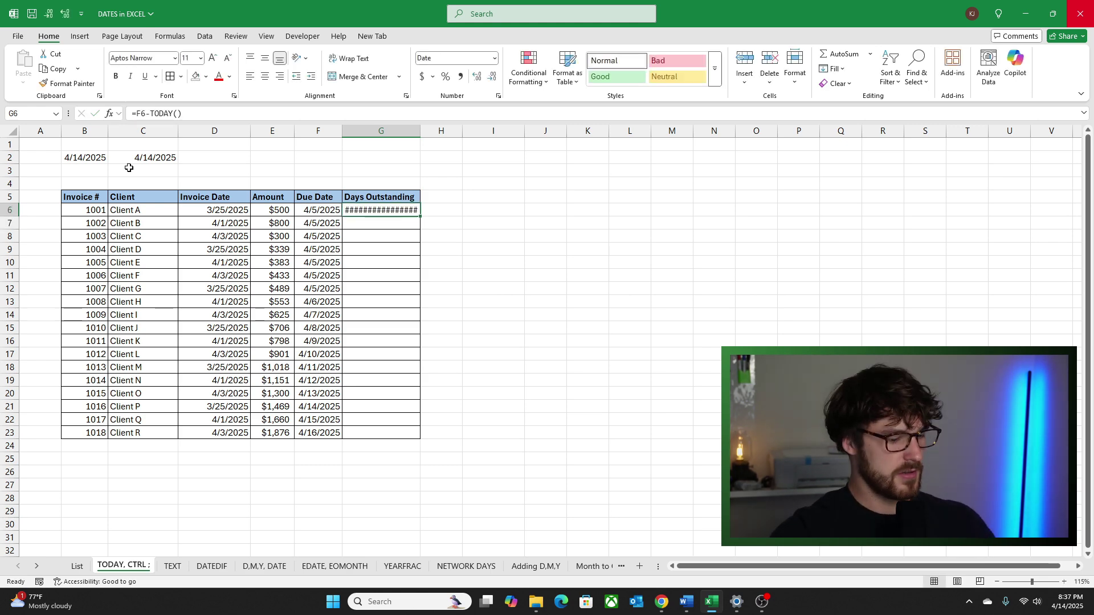
# - Change the number format of G6 to General
pyautogui.hotkey('ctrl', '1')
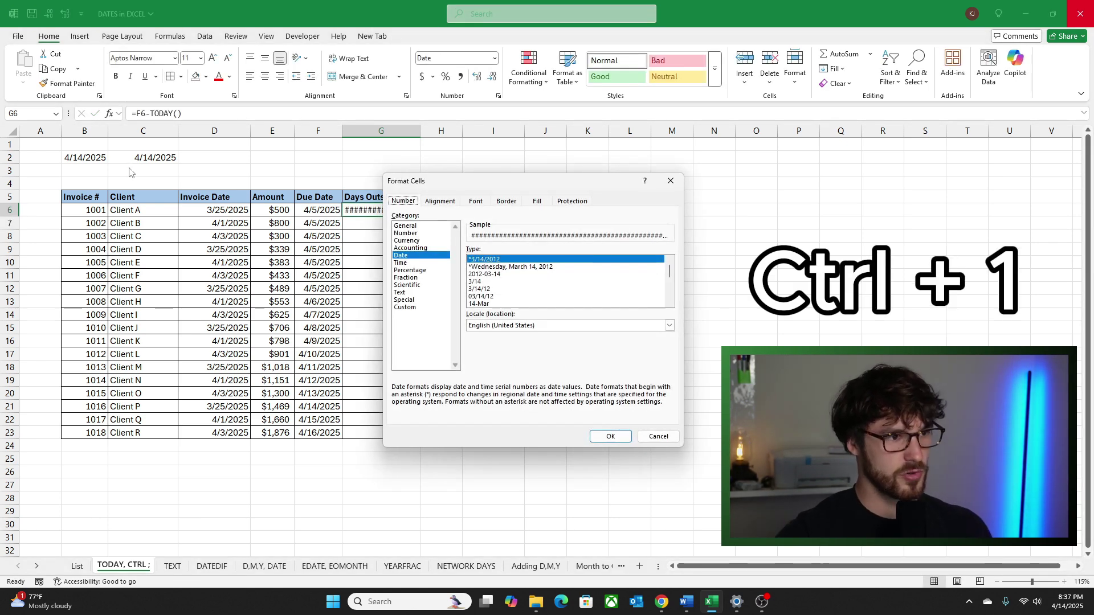
pyautogui.press('Up')
pyautogui.press('Up')
pyautogui.press('Up')
pyautogui.press('Up')
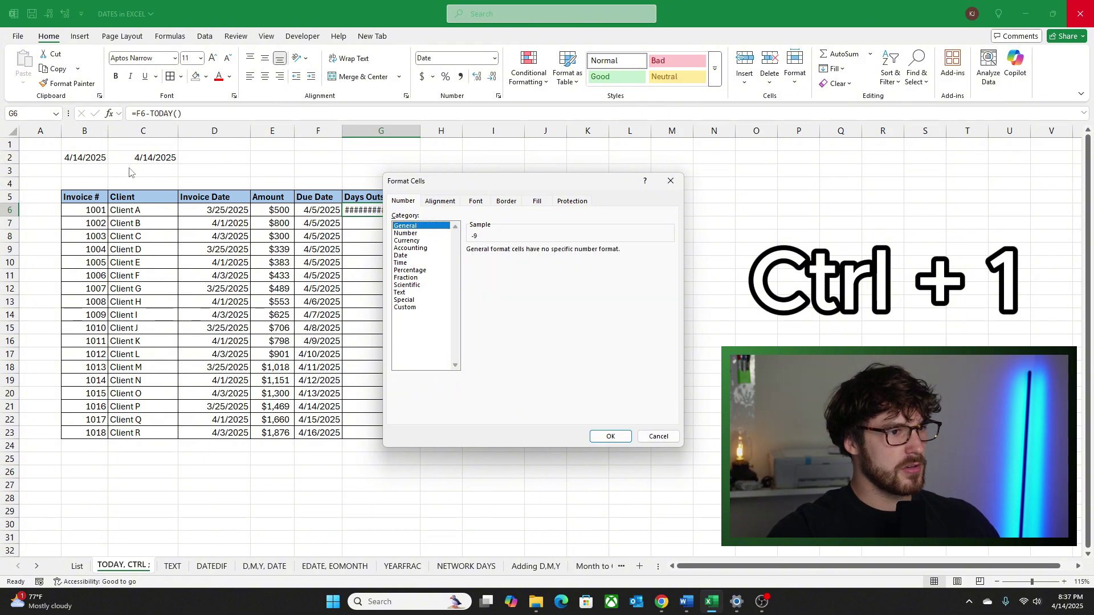
pyautogui.press('Return')
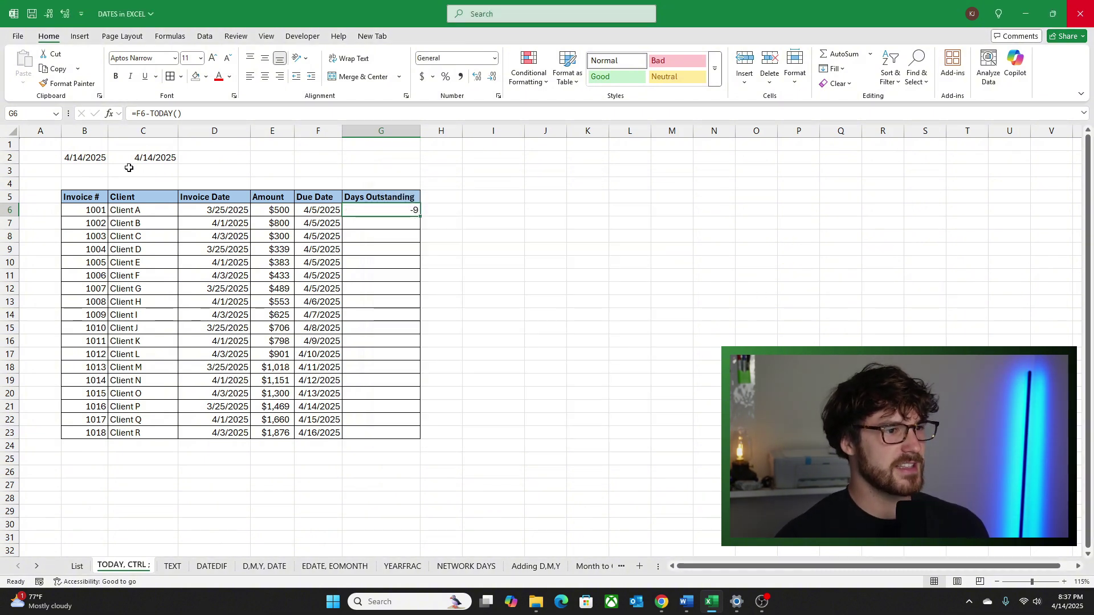
# - Fill the Days Outstanding formula from G6 down through G23, the last invoice row
pyautogui.press('Left')
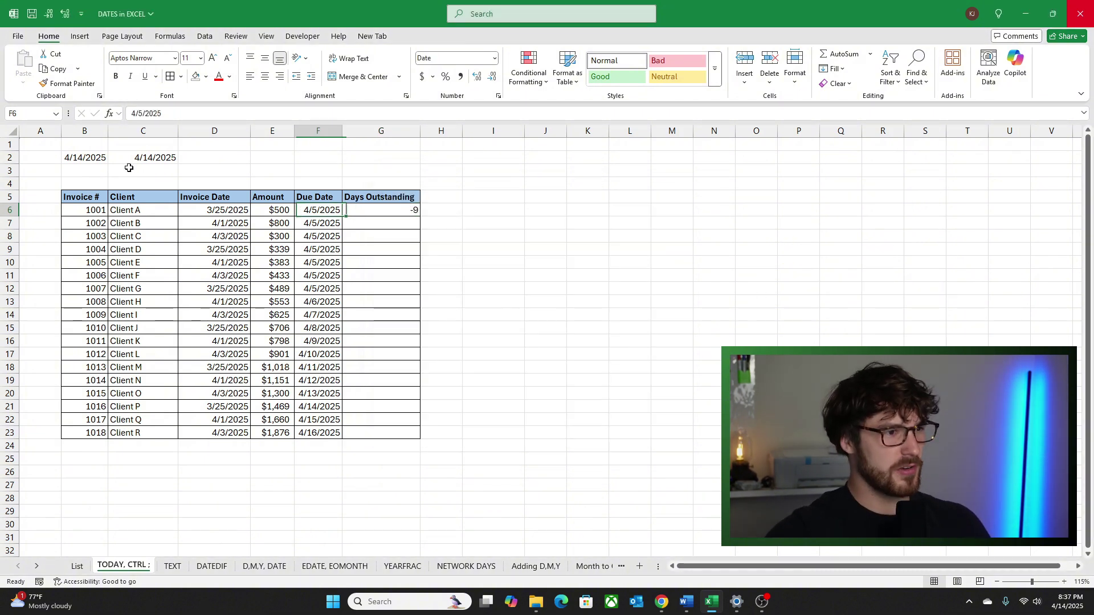
pyautogui.hotkey('ctrl', 'Down')
pyautogui.press('Right')
pyautogui.hotkey('ctrl', 'shift', 'Up')
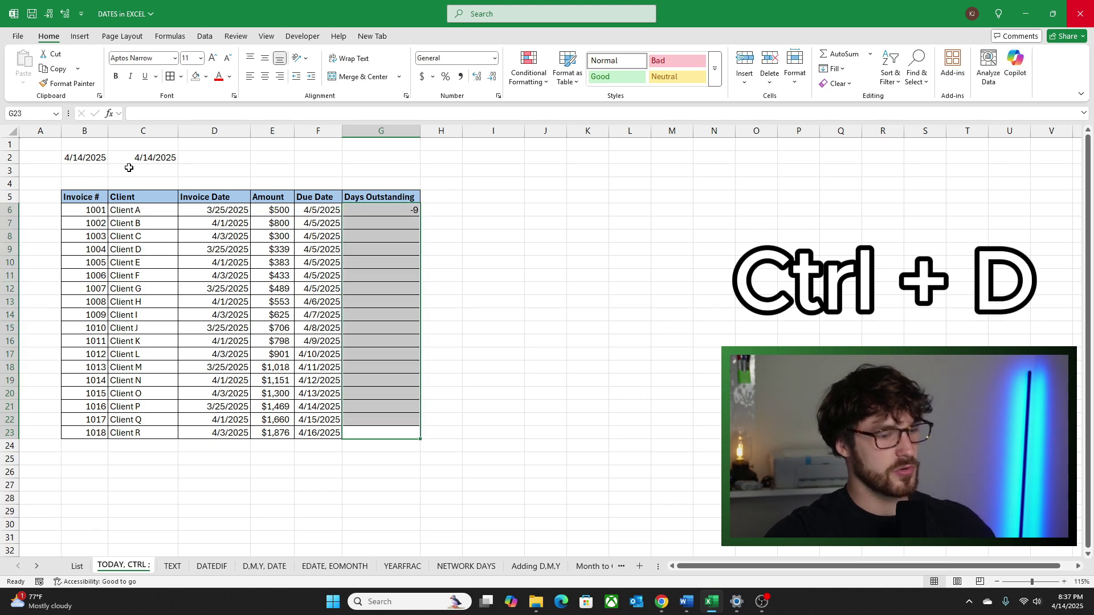
pyautogui.hotkey('ctrl', 'd')
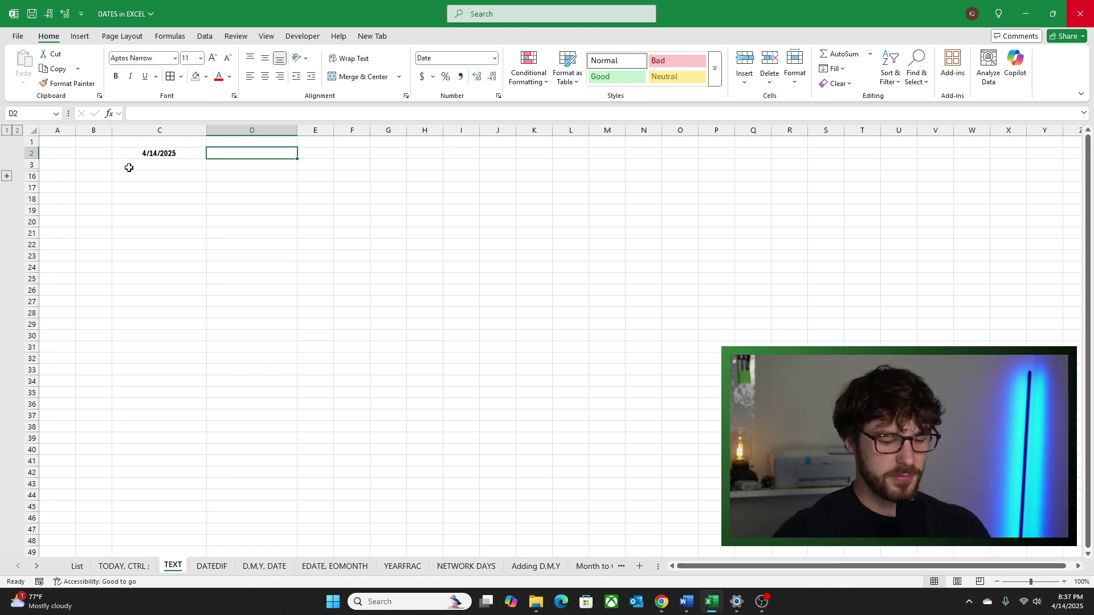
# - Enter =TEXT(C2,"mmmm") in D2 of the TEXT sheet to return the full month name
pyautogui.write('=text(')
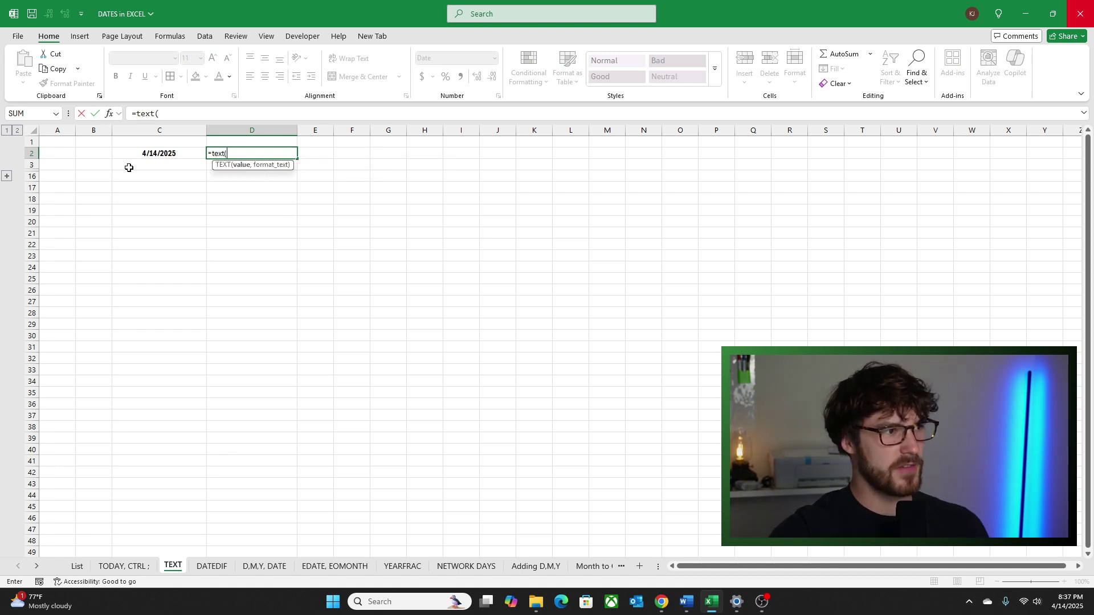
pyautogui.press('Left')
pyautogui.write(',')
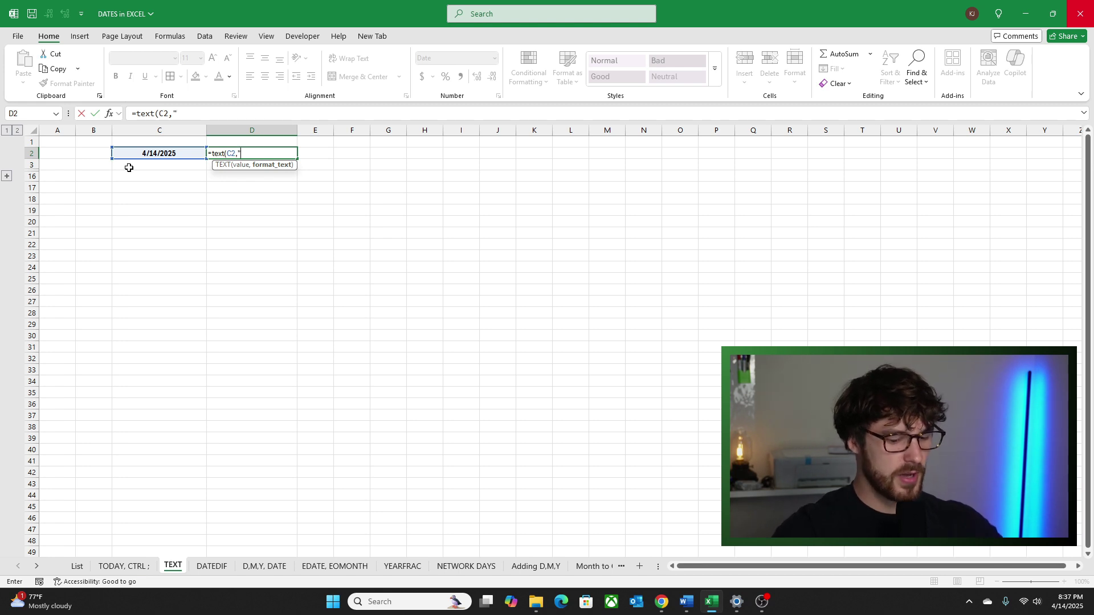
pyautogui.write('mmmm')
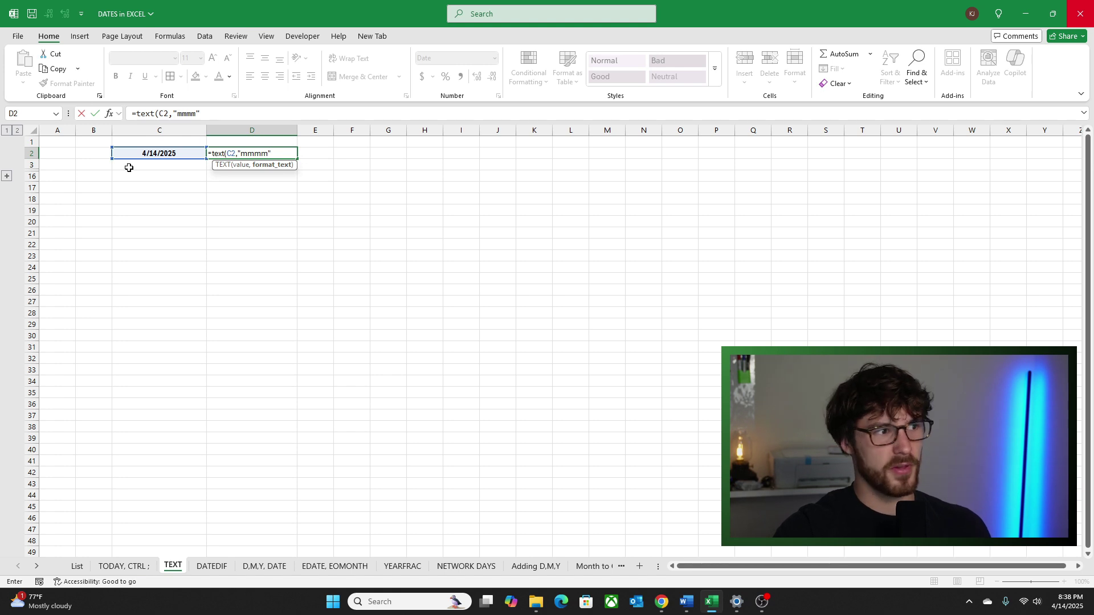
pyautogui.hotkey('ctrl', 'Return')
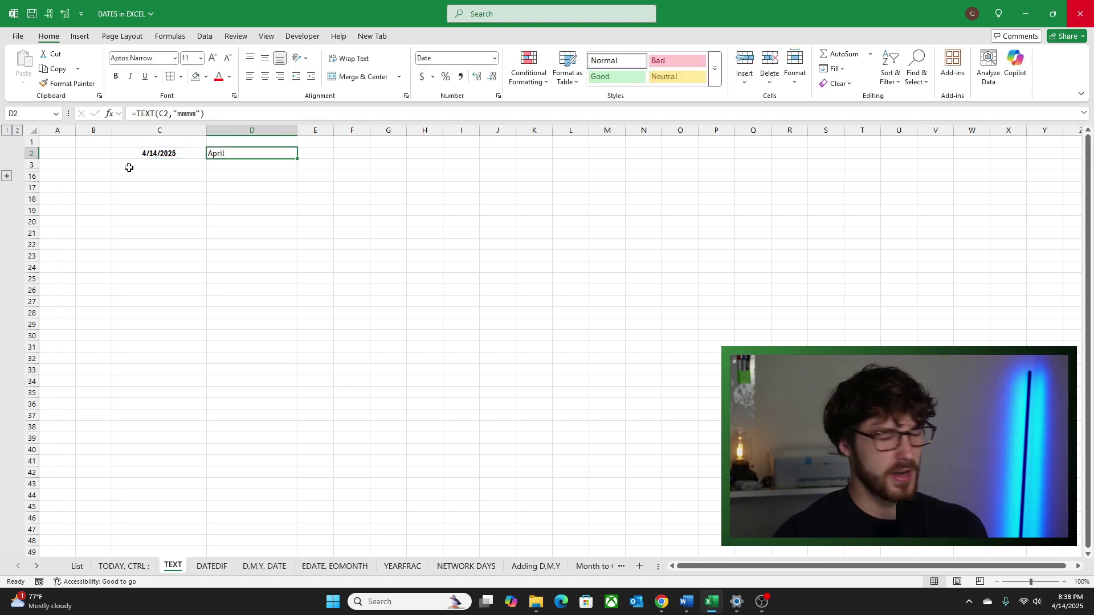
# - Expand the collapsed rows 4 to 15 on the TEXT sheet to reveal the format code table
pyautogui.hotkey('ctrl', 'Home')
pyautogui.hotkey('alt', 'a')
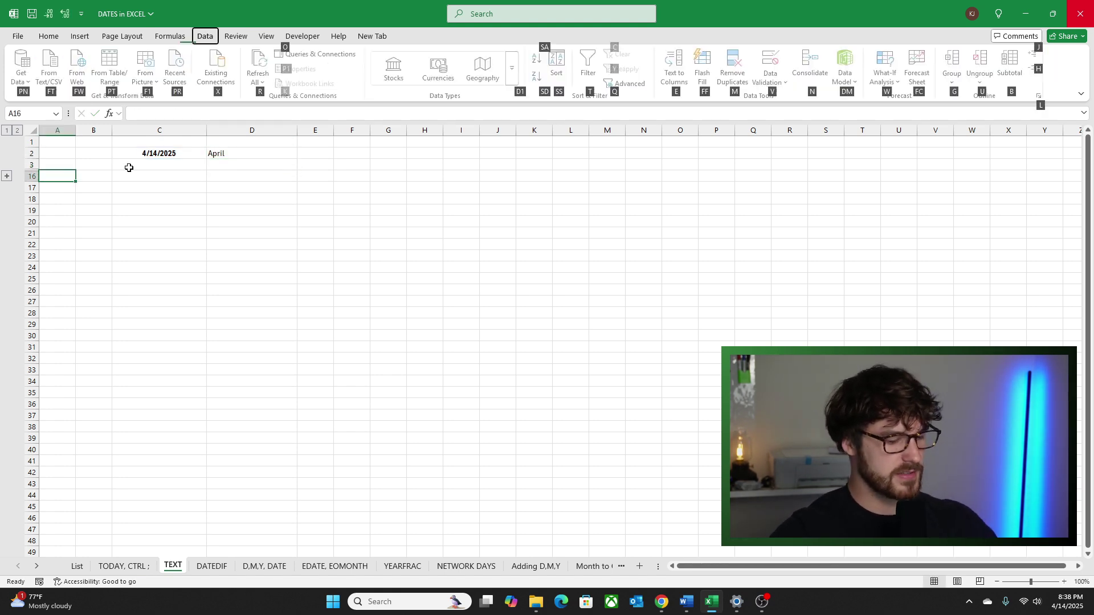
pyautogui.press('j')
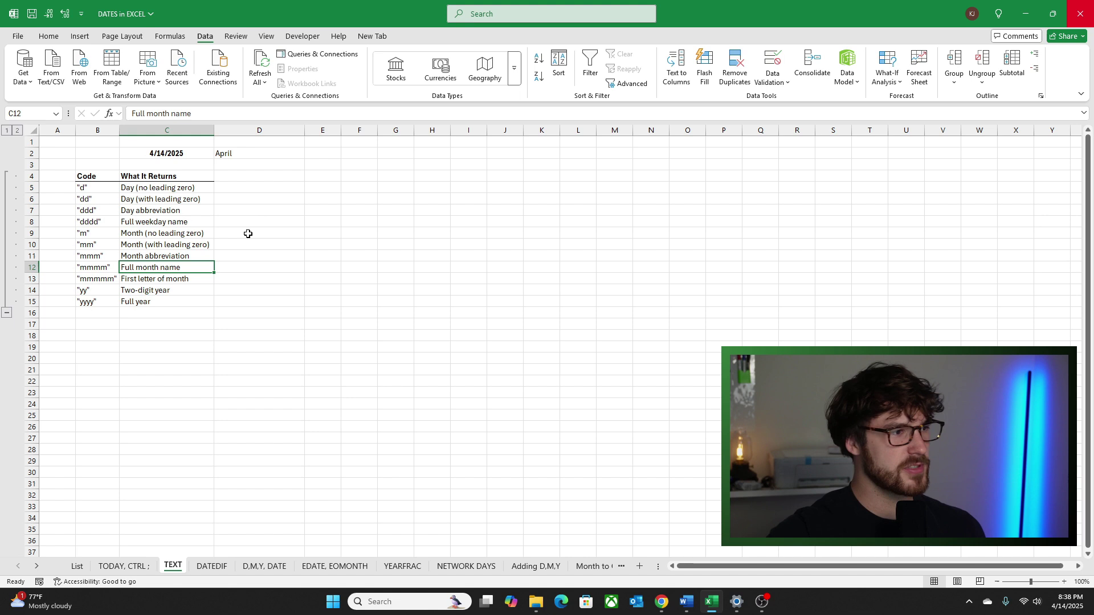
# - Review the date format codes in the Code column, then check the TEXT formula in D2
pyautogui.press('Left')
pyautogui.press('Up')
pyautogui.press('Up')
pyautogui.press('Up')
pyautogui.press('Up')
pyautogui.press('Up')
pyautogui.press('Up')
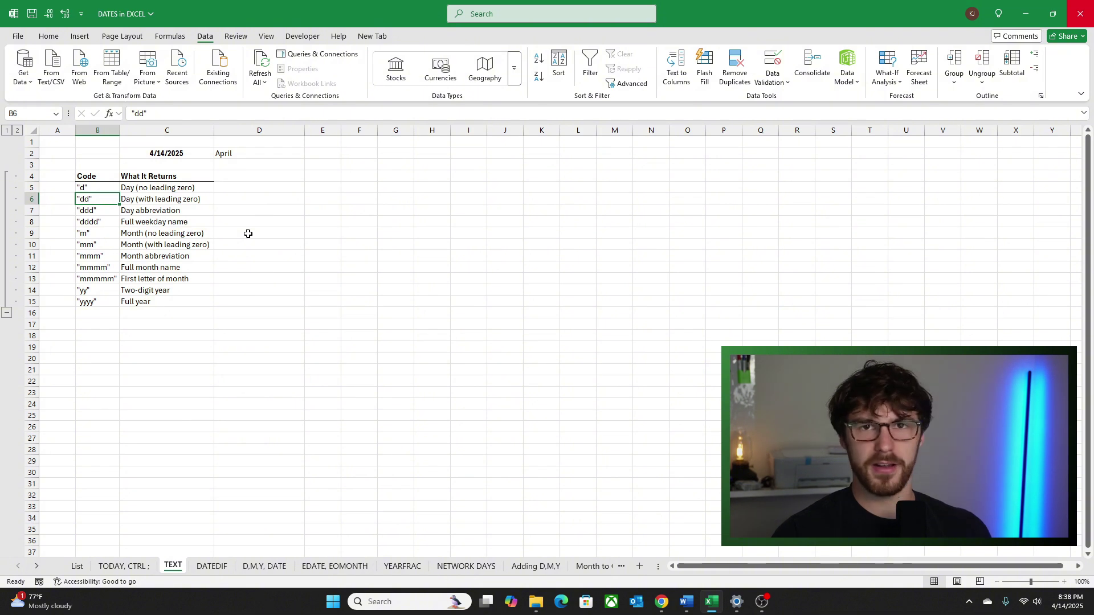
pyautogui.press('Up')
pyautogui.press('Up')
pyautogui.press('Up')
pyautogui.press('Up')
pyautogui.press('Right')
pyautogui.press('Right')
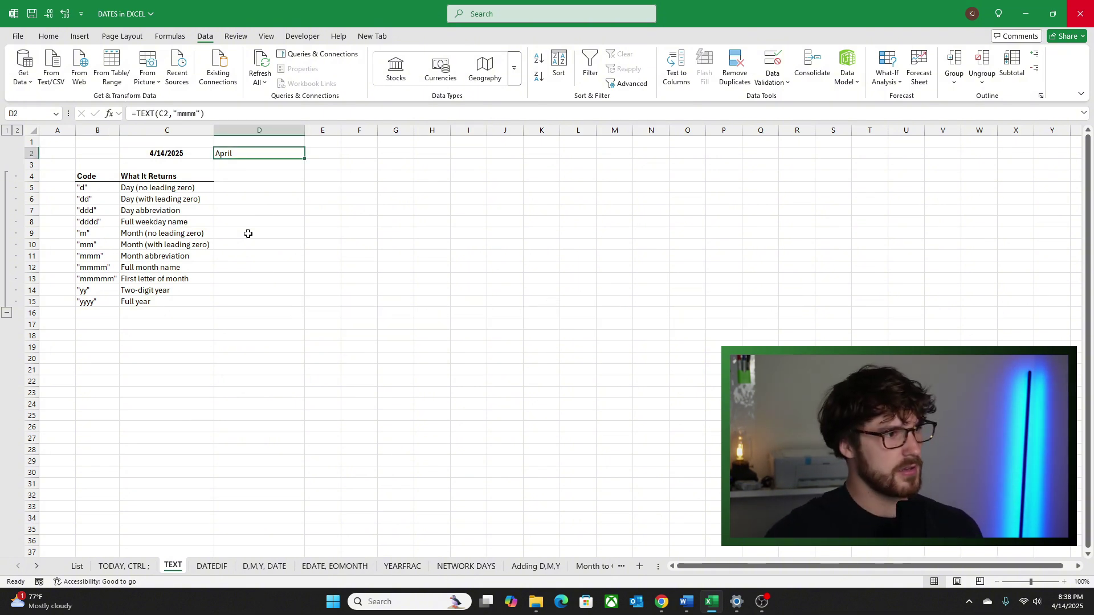
# - Wrap the TODAY function in C2 in a TEXT function with format "dddd", giving =TEXT(TODAY(),"dddd")
pyautogui.press('Left')
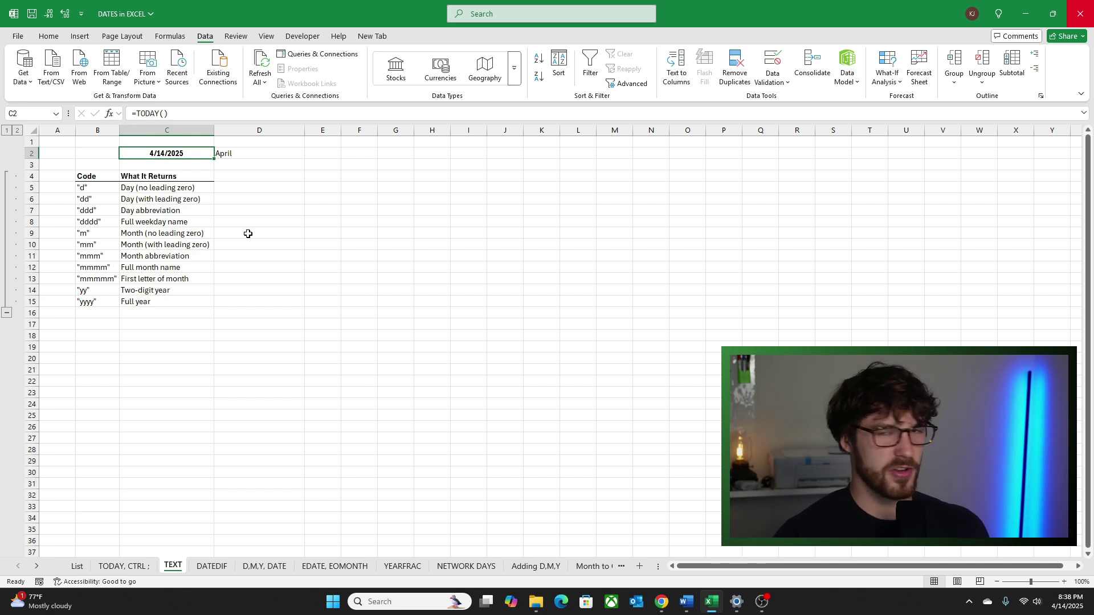
pyautogui.press('F2')
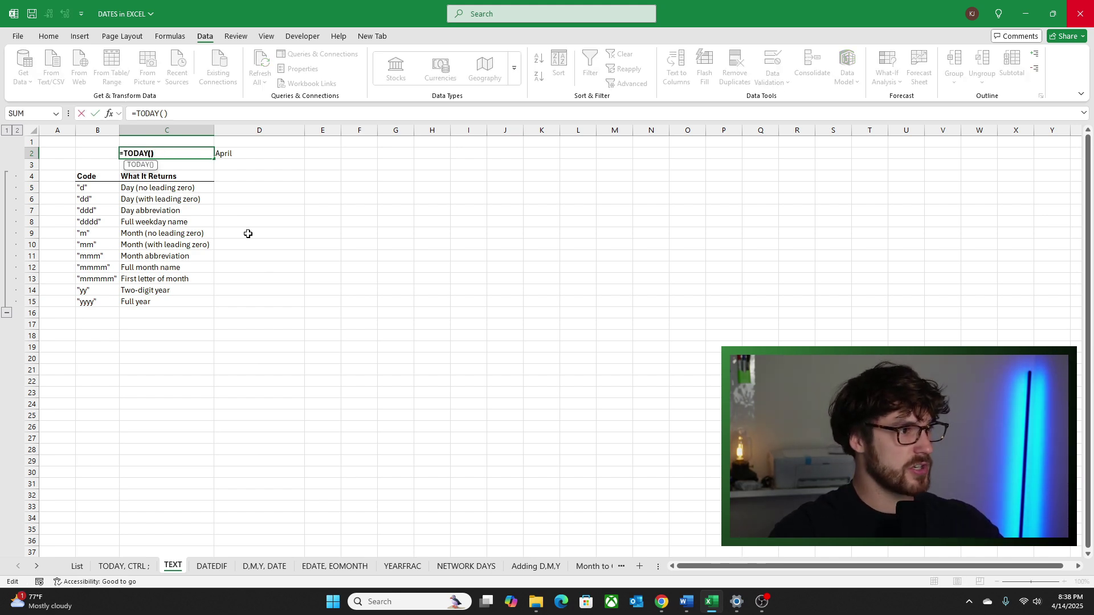
pyautogui.write('text(')
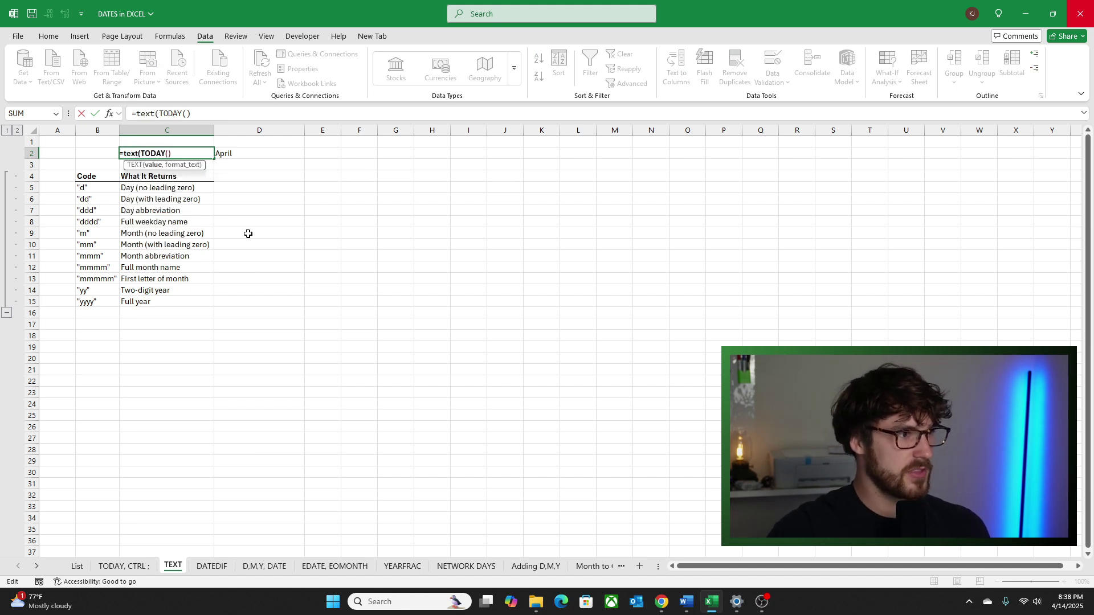
pyautogui.press('End')
pyautogui.write(',')
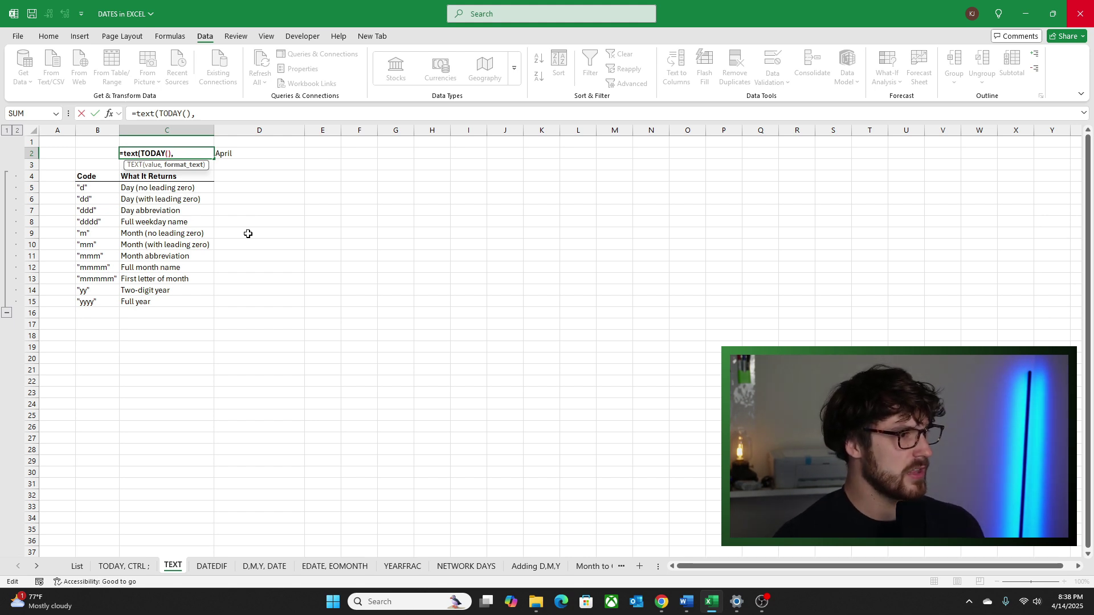
pyautogui.write('"')
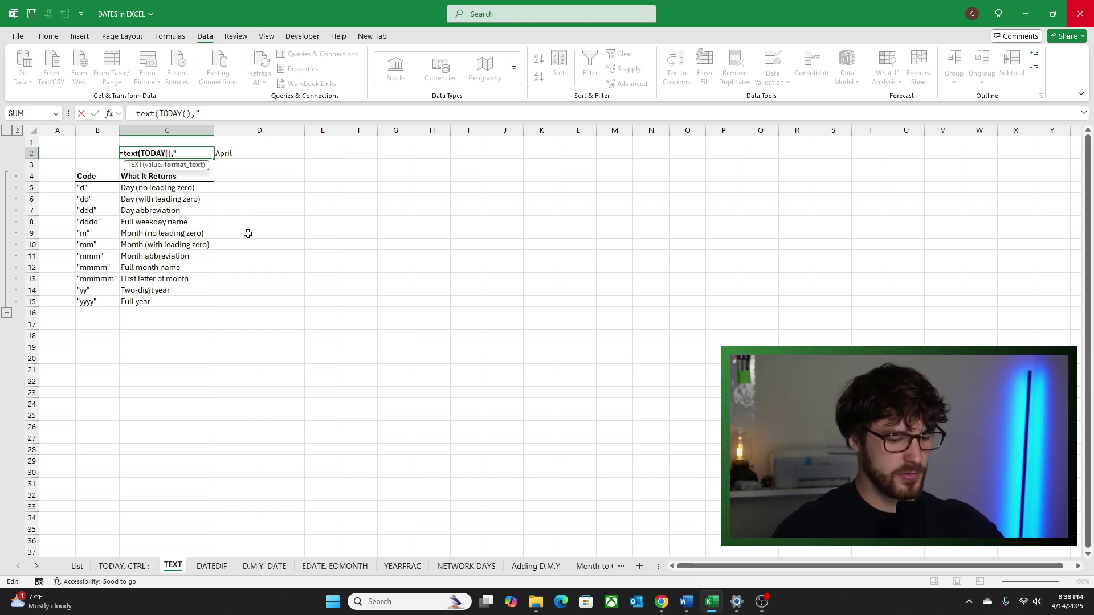
pyautogui.write('dddd"')
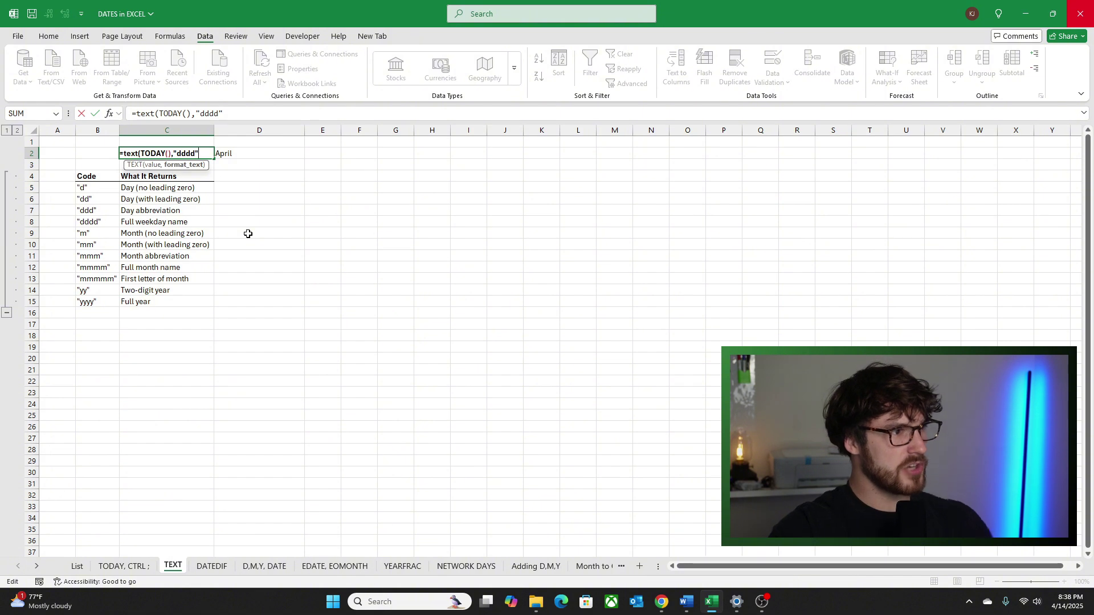
pyautogui.press('Return')
pyautogui.press('Return')
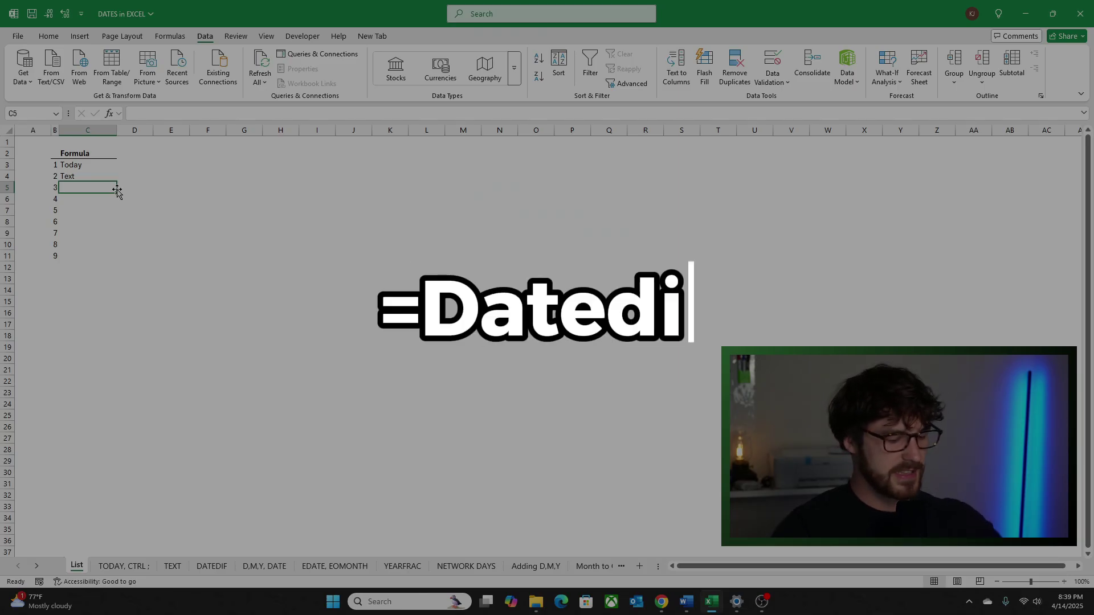
# - Enter Datedif as the third formula name in C5 of the List sheet
pyautogui.write('Datedif')
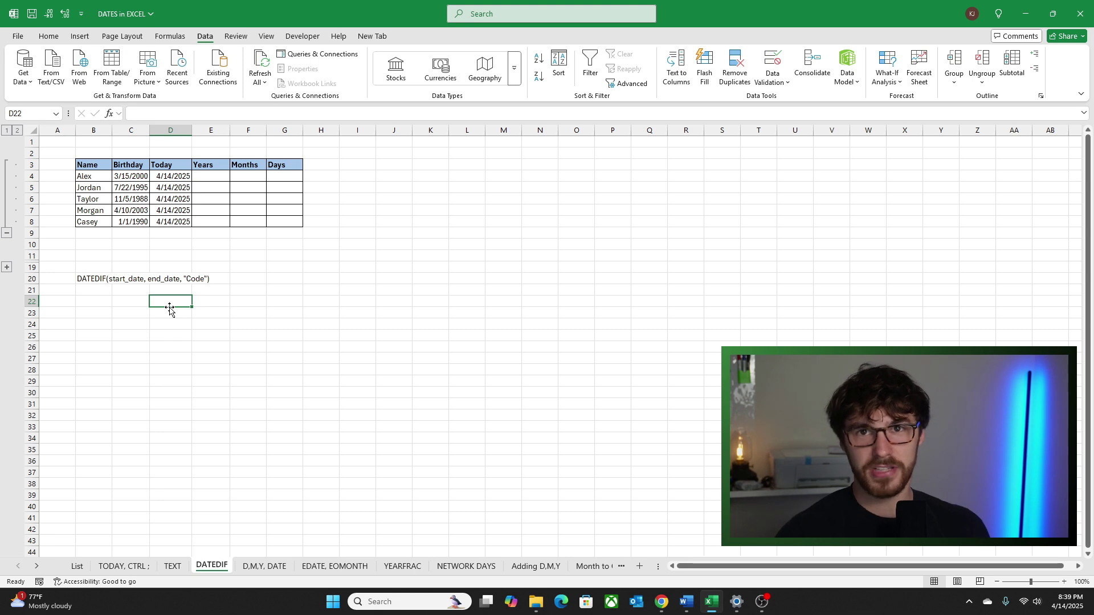
# - Enter =DATEDIF(C4,D4,"y") in E4 of the DATEDIF sheet to calculate the first person's age in full years
pyautogui.press('Right')
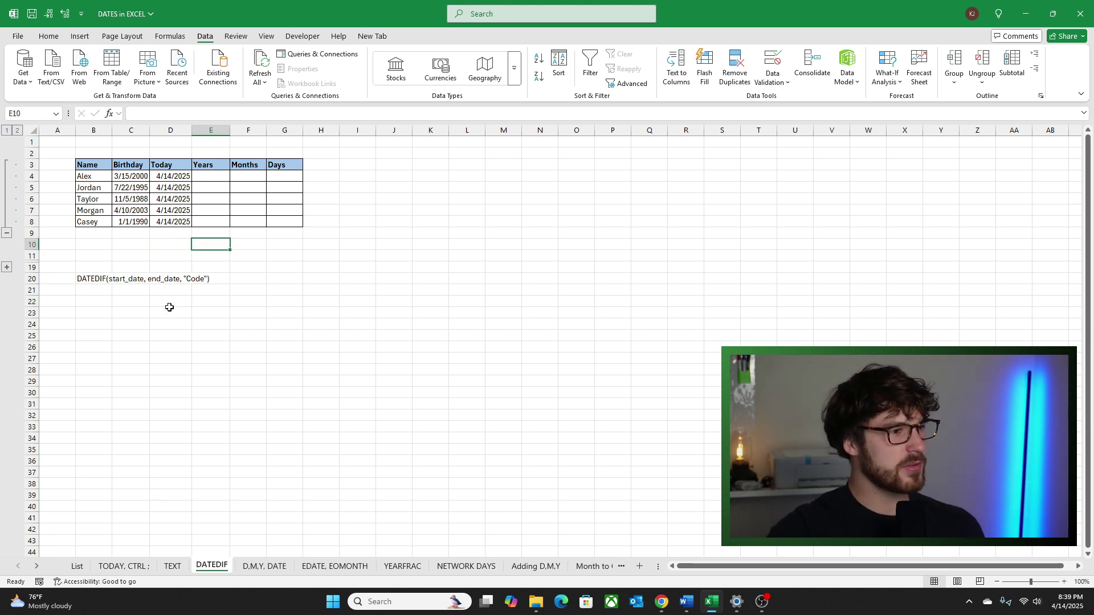
pyautogui.press('Up')
pyautogui.press('Up')
pyautogui.press('Up')
pyautogui.press('Up')
pyautogui.press('Up')
pyautogui.press('Up')
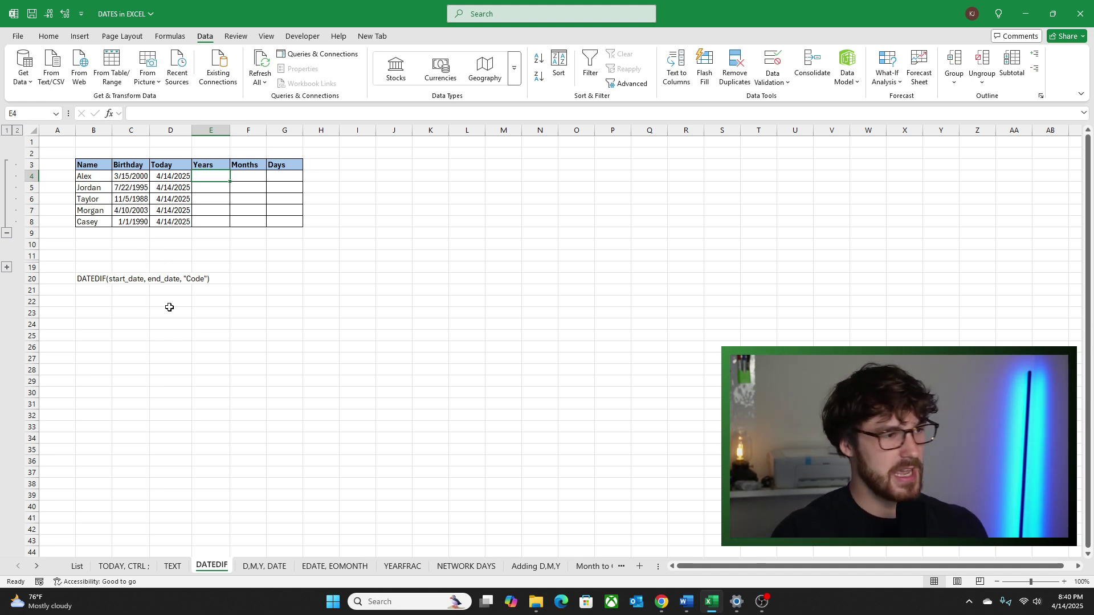
pyautogui.write('=')
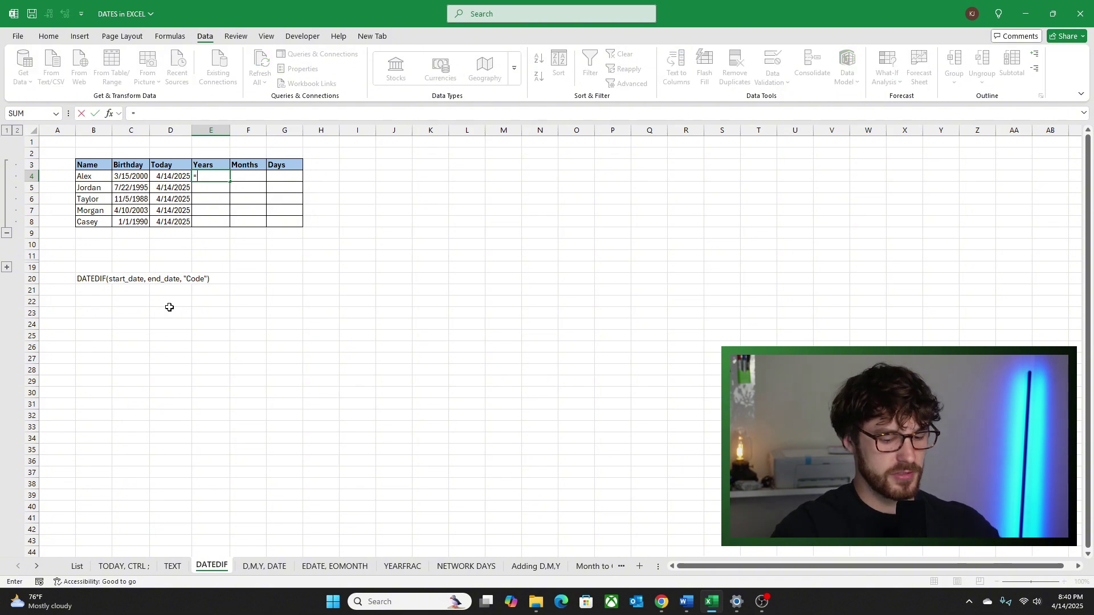
pyautogui.write('datedif(')
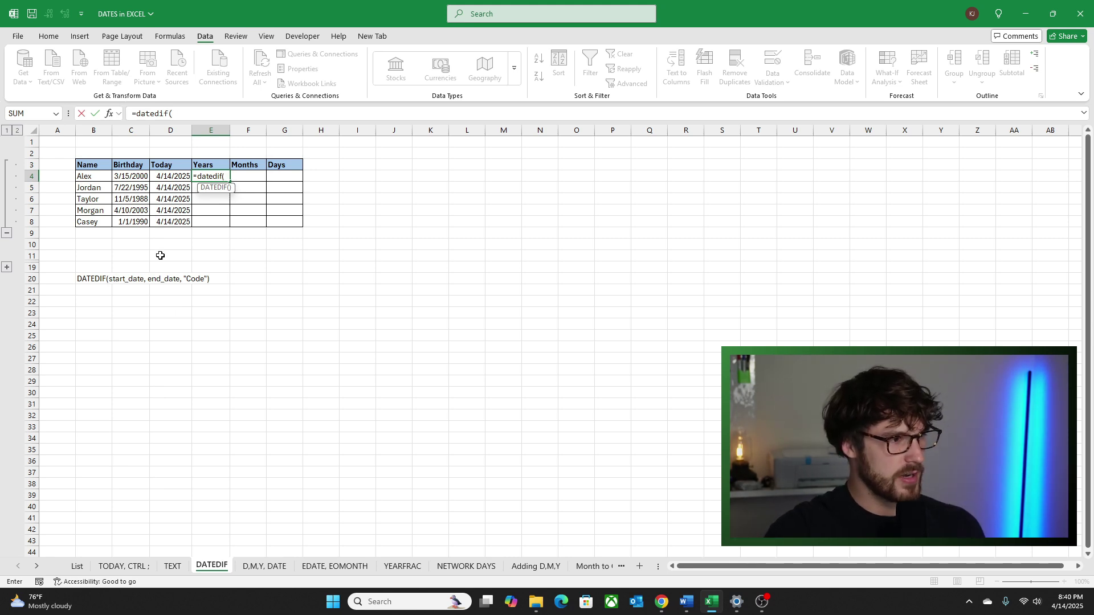
pyautogui.press('Left')
pyautogui.press('Left')
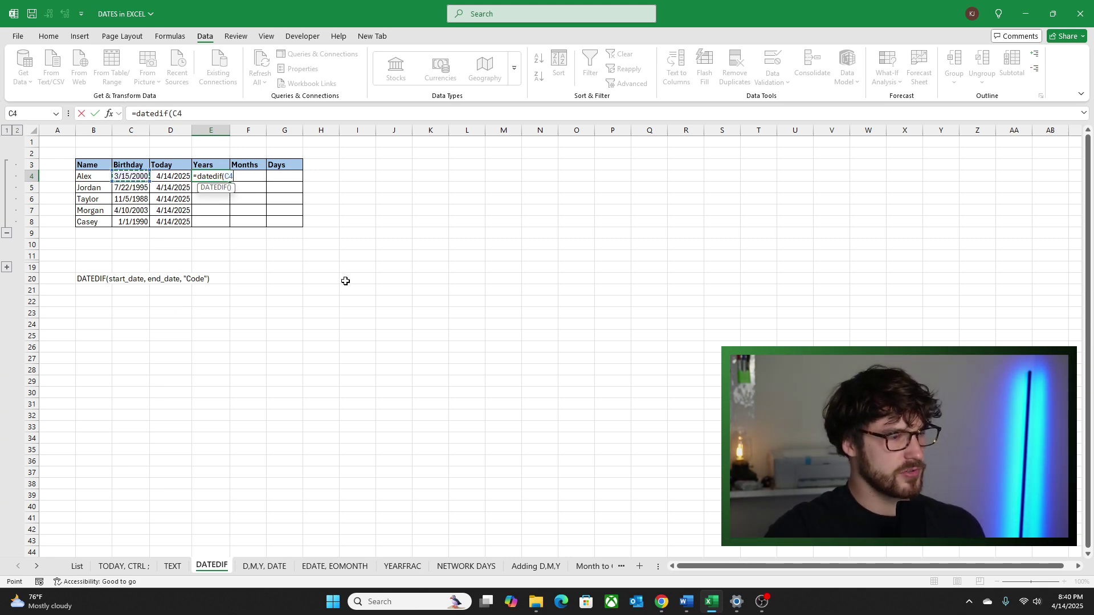
pyautogui.write(',')
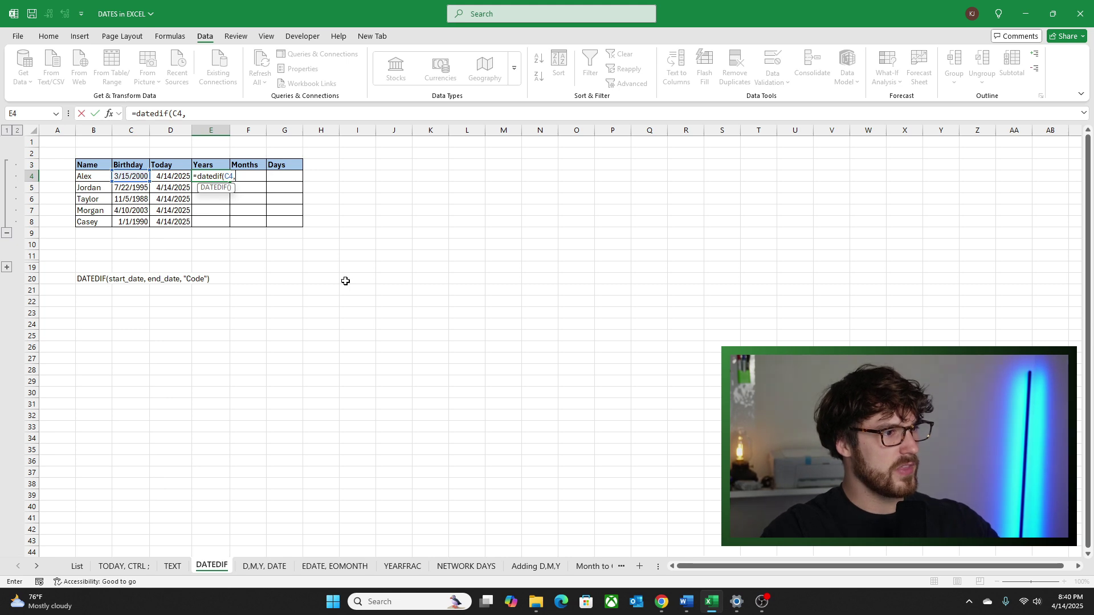
pyautogui.press('Left')
pyautogui.press('Left')
pyautogui.press('Right')
pyautogui.write(',')
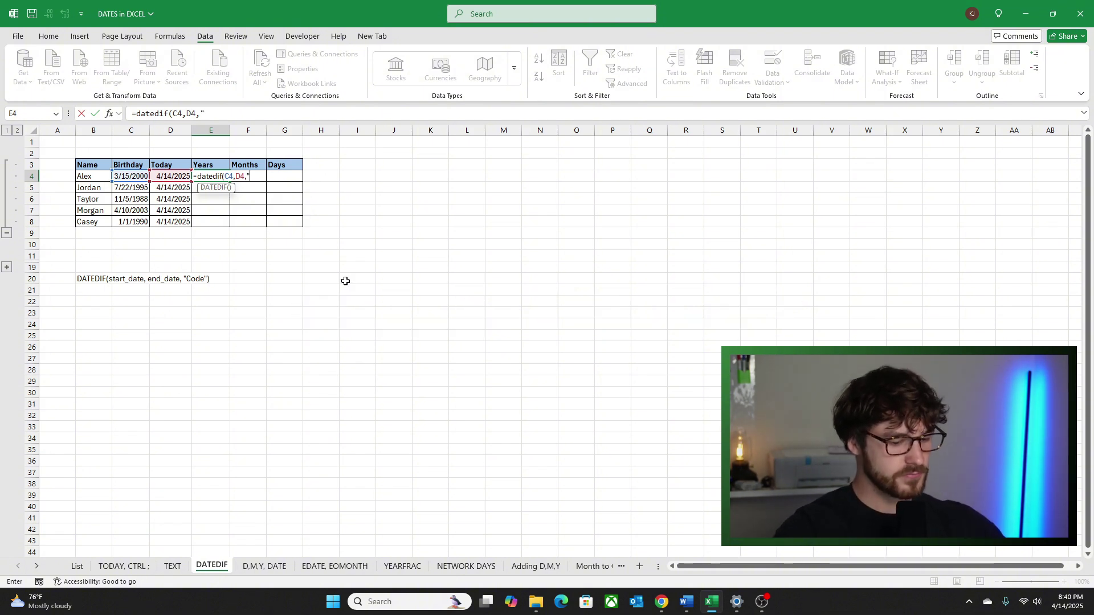
pyautogui.write('y")')
pyautogui.hotkey('ctrl', 'Return')
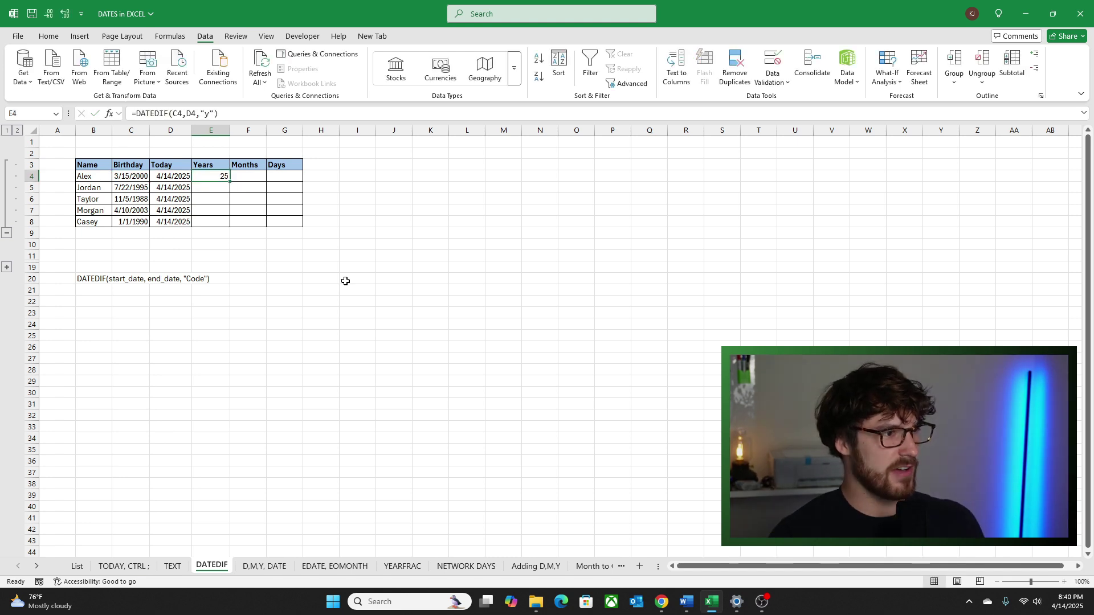
# - Expand the collapsed DATEDIF code table in rows 12 to 18 and fill the Years formula from E4 down to E8
pyautogui.click(7, 267)
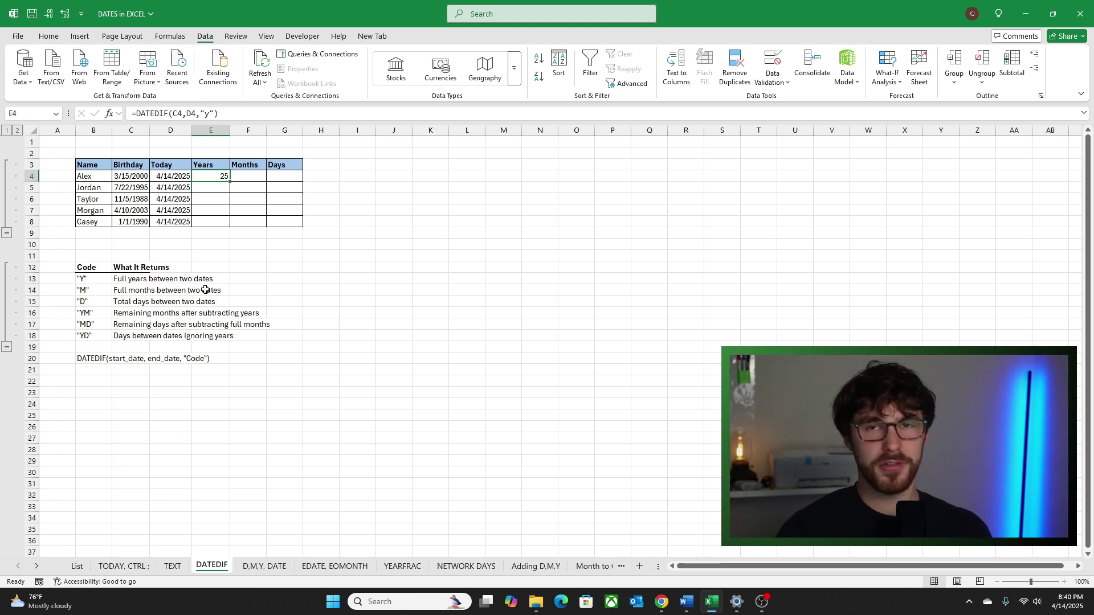
pyautogui.moveTo(210, 176); pyautogui.dragTo(226, 222)
pyautogui.hotkey('ctrl', 'd')
# - Enter =DATEDIF(C4,D4,"m") in F4 to calculate the first person's age in full months
pyautogui.press('Right')
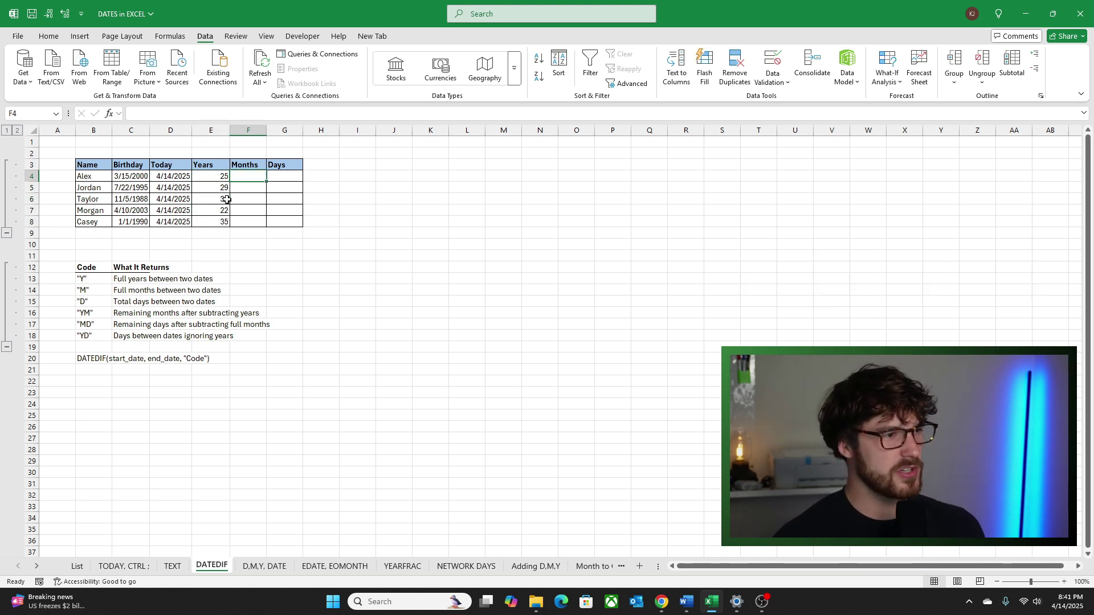
pyautogui.write('=datedif(')
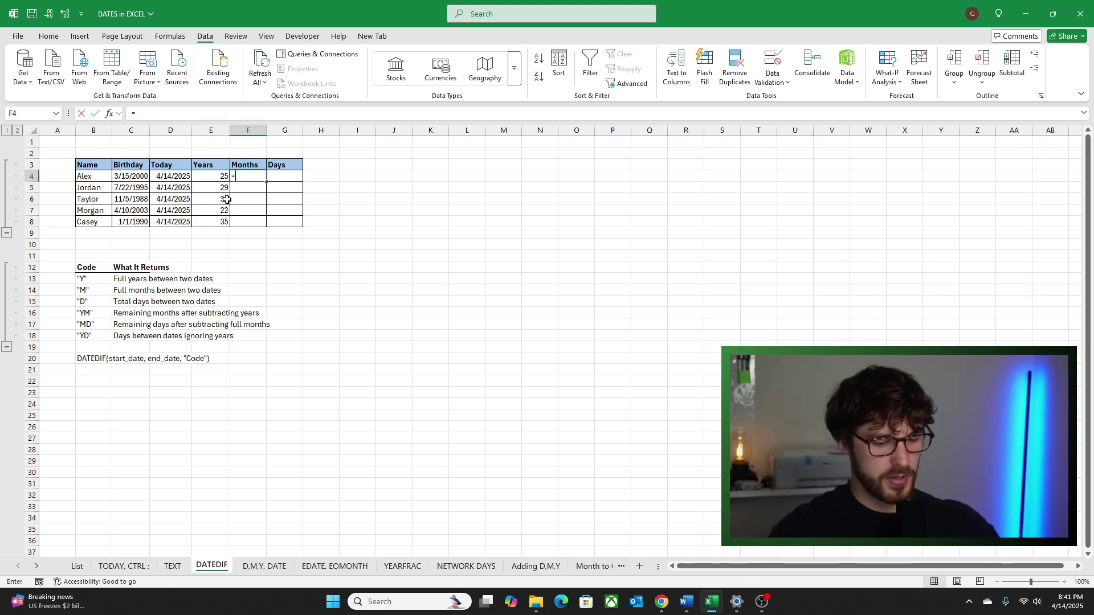
pyautogui.press('Left')
pyautogui.press('Left')
pyautogui.press('Left')
pyautogui.write(',')
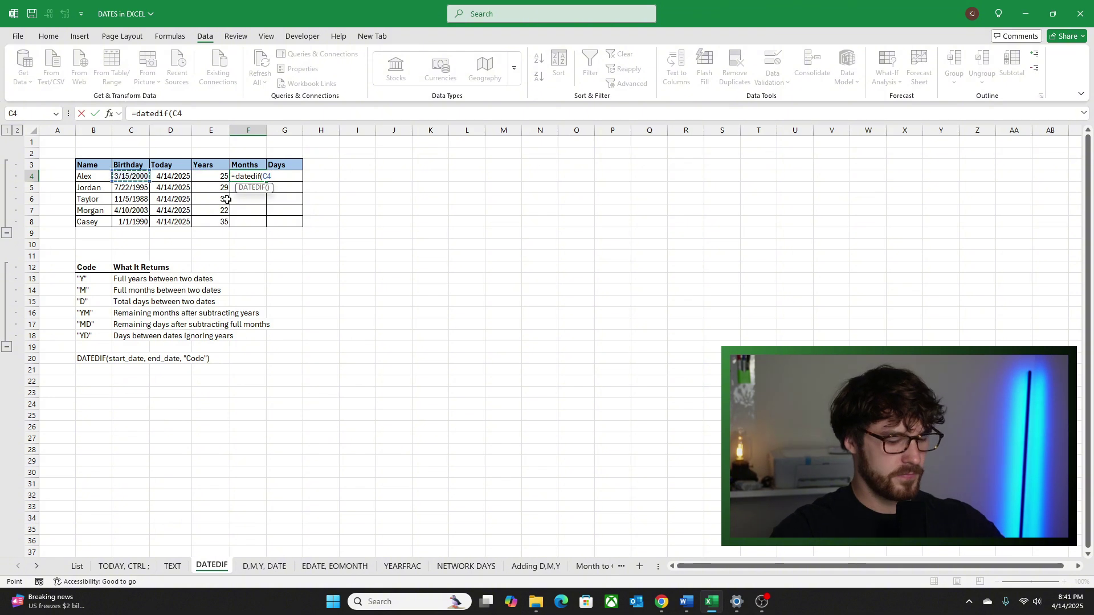
pyautogui.press('Left')
pyautogui.press('Left')
pyautogui.write(',"m"')
pyautogui.press('Return')
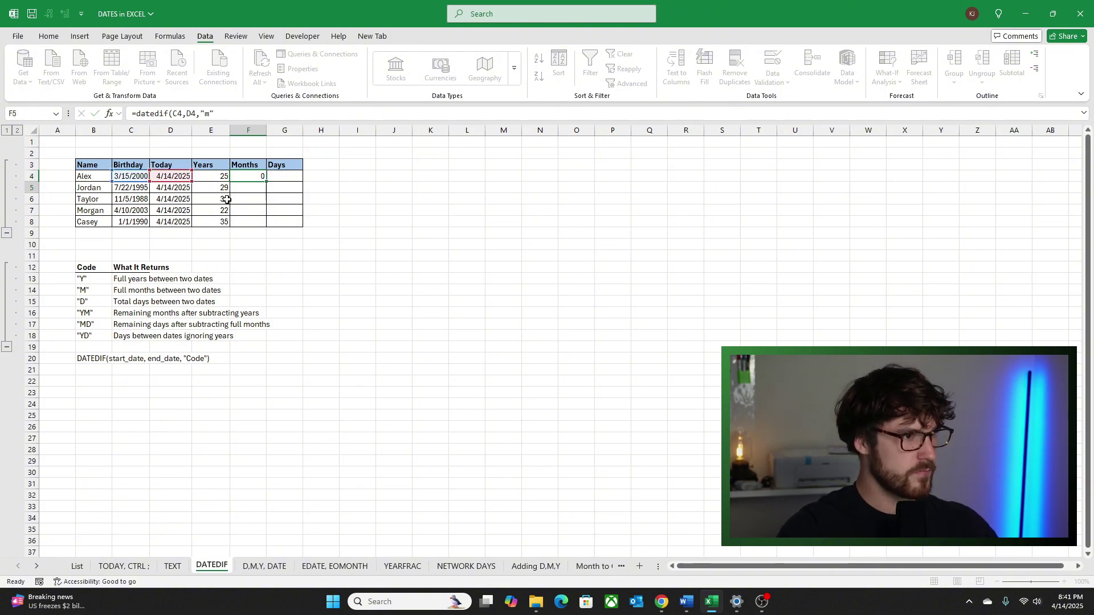
# - Fill the Months formula from F4 down to F8
pyautogui.press('Up')
pyautogui.hotkey('shift', 'Down')
pyautogui.hotkey('shift', 'Down')
pyautogui.hotkey('shift', 'Down')
pyautogui.hotkey('shift', 'Down')
pyautogui.hotkey('ctrl', 'd')
# - Enter =DATEDIF(C4,D4,"d") in G4 to calculate the first person's age in total days
pyautogui.press('Right')
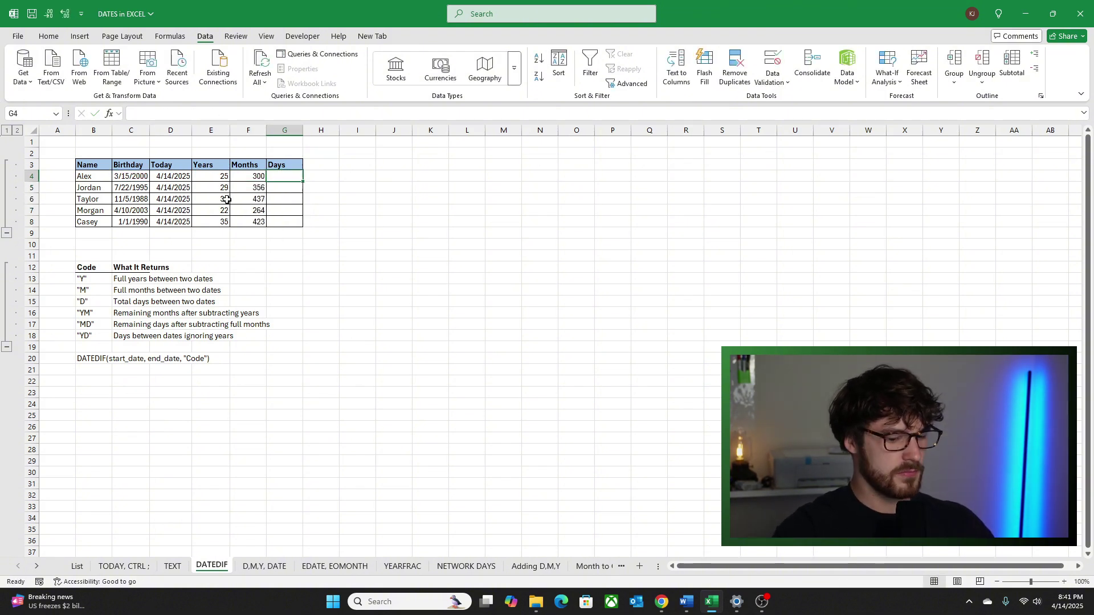
pyautogui.write('=datedif(')
pyautogui.press('Left')
pyautogui.press('Left')
pyautogui.press('Left')
pyautogui.press('Left')
pyautogui.write(',')
pyautogui.press('Left')
pyautogui.press('Left')
pyautogui.press('Left')
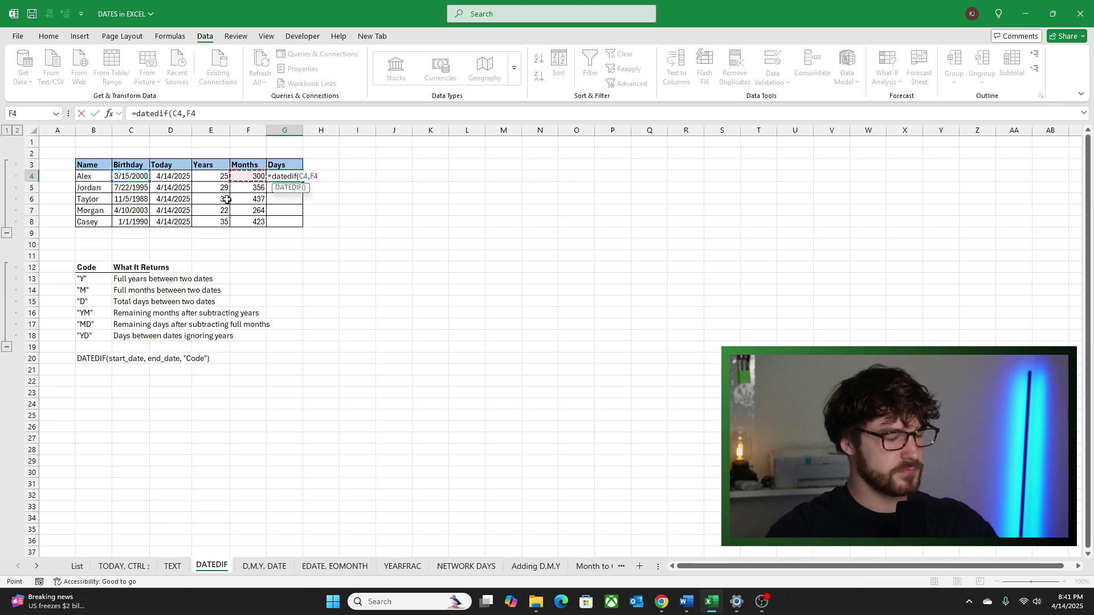
pyautogui.write(',"d"')
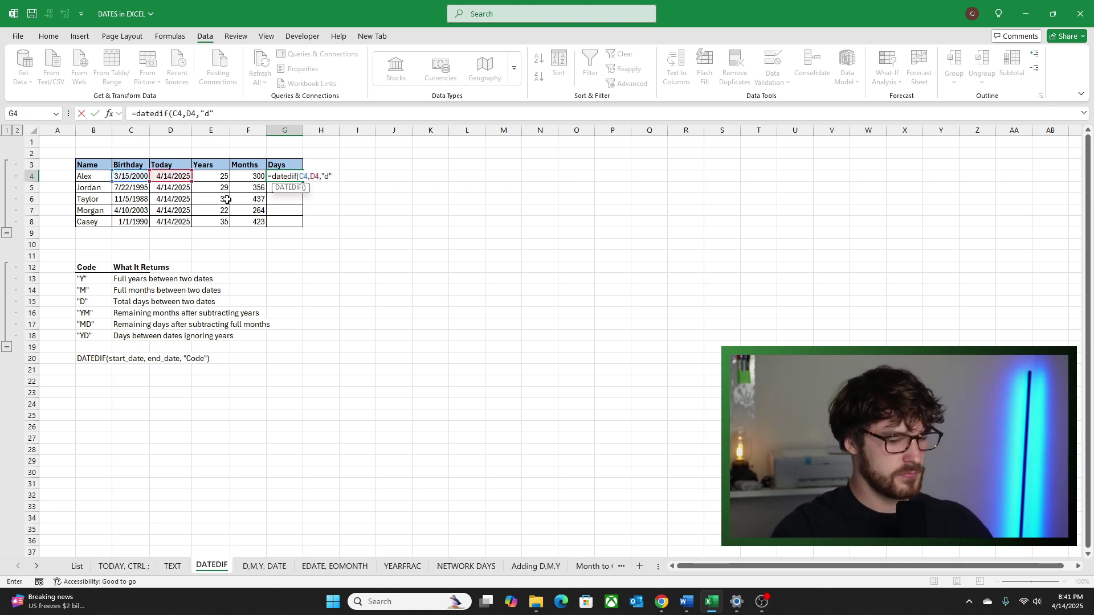
pyautogui.press('Return')
# - Fill the Days formula from G4 down to G8
pyautogui.press('Up')
pyautogui.hotkey('shift', 'Down')
pyautogui.hotkey('shift', 'Down')
pyautogui.hotkey('shift', 'Down')
pyautogui.hotkey('shift', 'Down')
pyautogui.hotkey('ctrl', 'd')
pyautogui.press('Right')
pyautogui.press('Left')
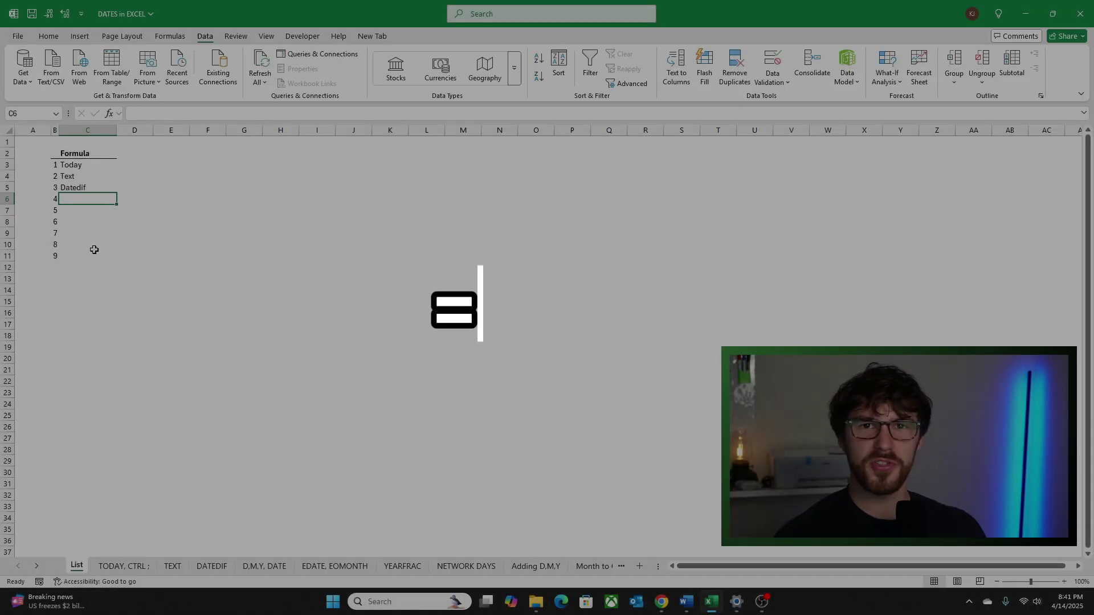
# - Enter Date as the fourth formula name in C6 of the List sheet
pyautogui.write('d')
pyautogui.press('BackSpace')
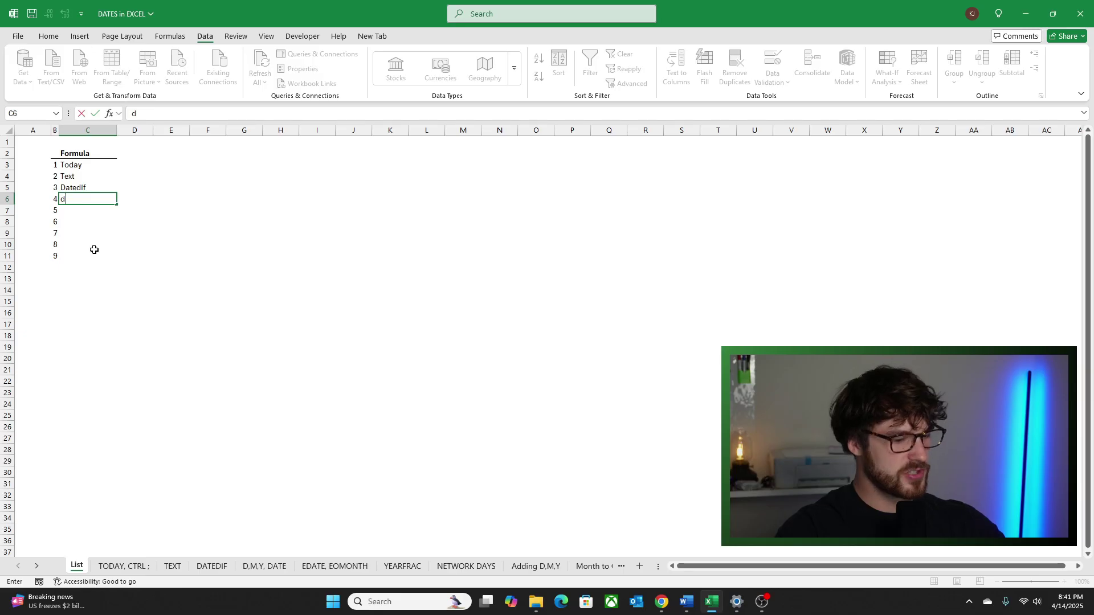
pyautogui.press('BackSpace')
pyautogui.write('Date')
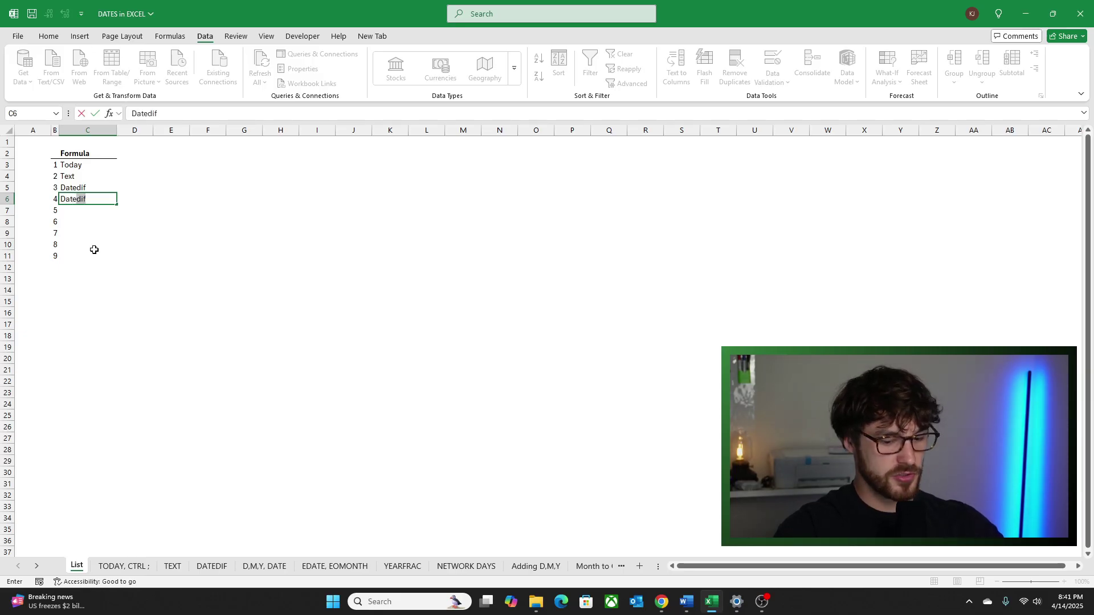
pyautogui.press('Return')
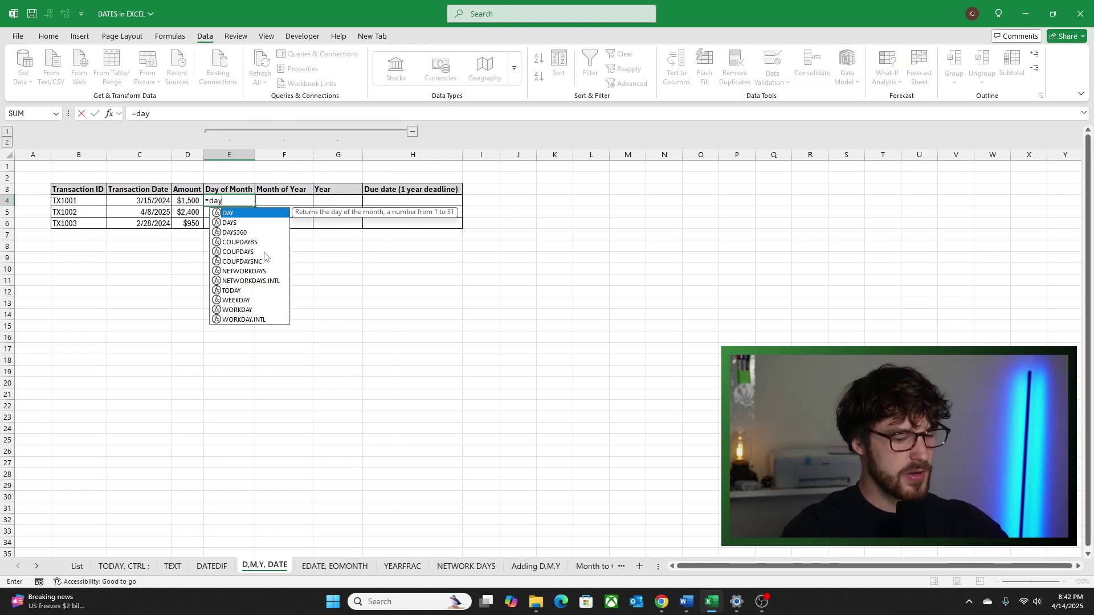
# - Complete the Day of Month formula in E4 of the D.M.Y, DATE sheet as =DAY(C4)
pyautogui.write('(')
pyautogui.press('Left')
pyautogui.press('Left')
pyautogui.press('Return')
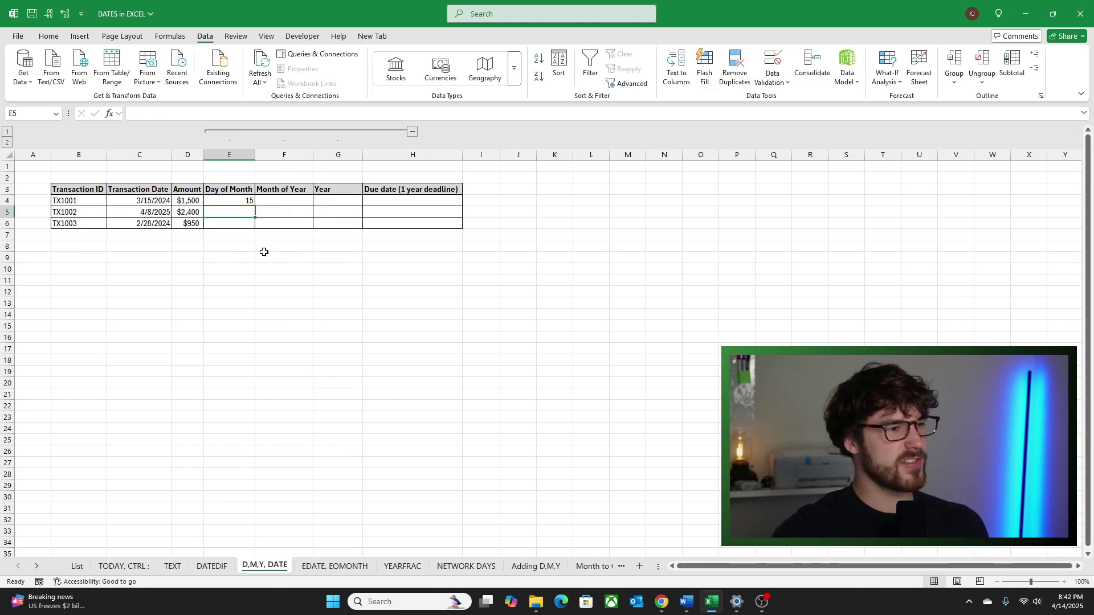
# - Enter =MONTH(C4) in F4 to extract the month from the first transaction date
pyautogui.press('Up')
pyautogui.press('Right')
pyautogui.write('=')
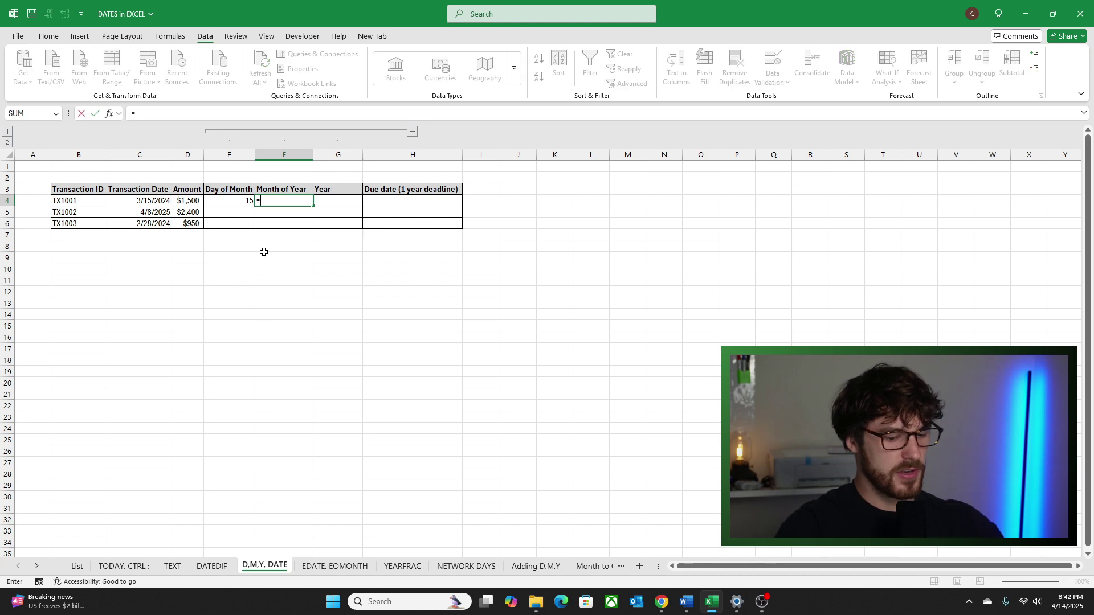
pyautogui.write('month(')
pyautogui.press('Left')
pyautogui.press('Left')
pyautogui.press('Left')
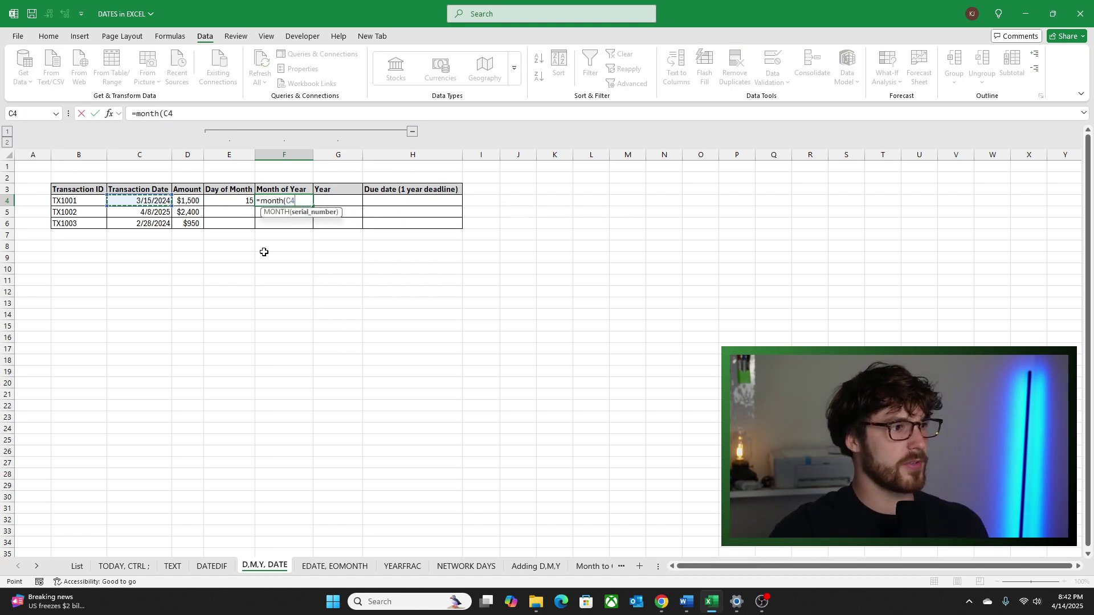
pyautogui.hotkey('ctrl', 'Return')
# - Enter =YEAR(C4) in G4 to extract the year from the first transaction date
pyautogui.press('Right')
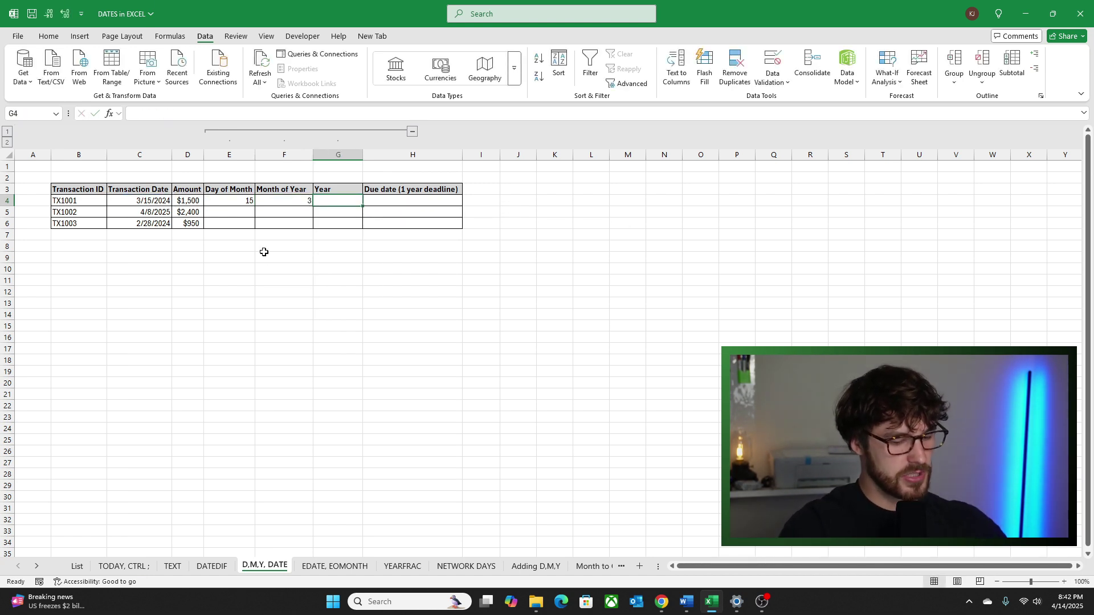
pyautogui.write('=year(')
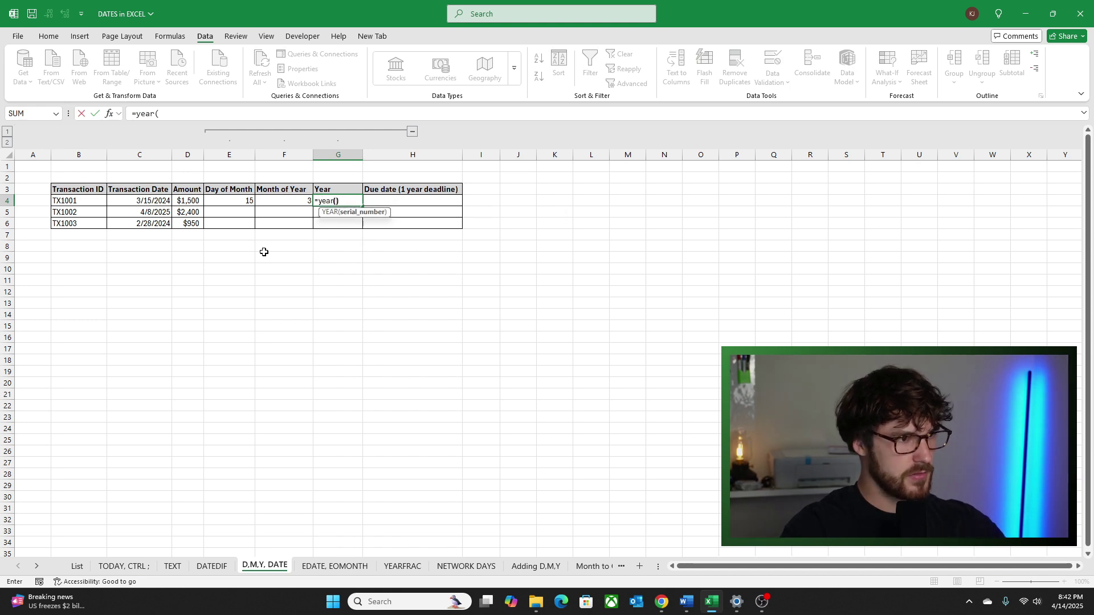
pyautogui.press('Left')
pyautogui.press('Left')
pyautogui.press('Left')
pyautogui.press('Left')
pyautogui.press('Return')
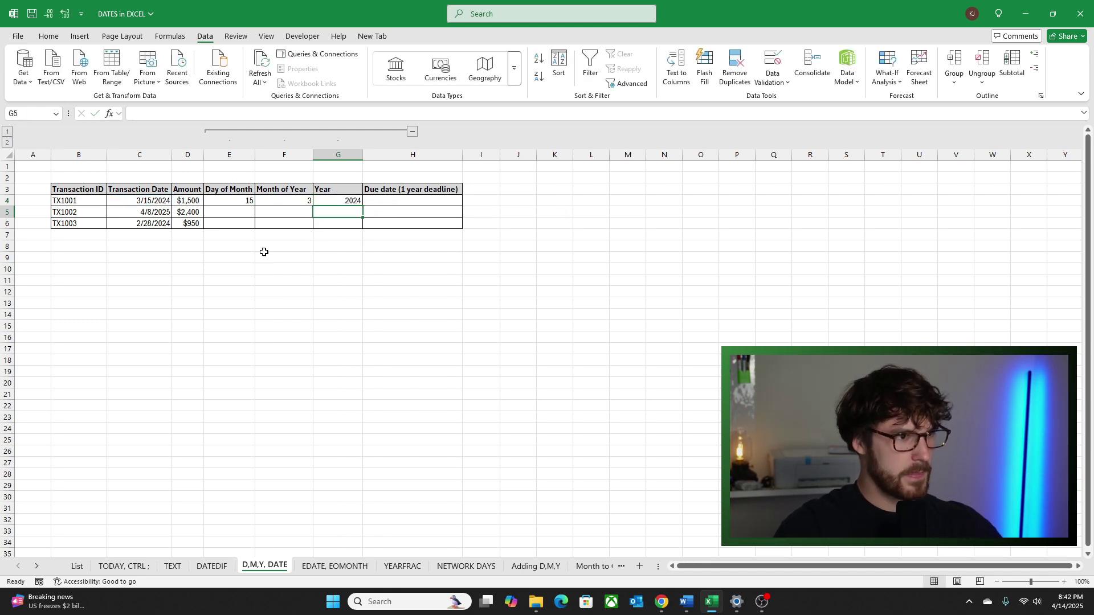
# - Compare the empty Due date cell H4 with the first transaction date in C4 that the one-year deadline is based on
pyautogui.press('Up')
pyautogui.press('Right')
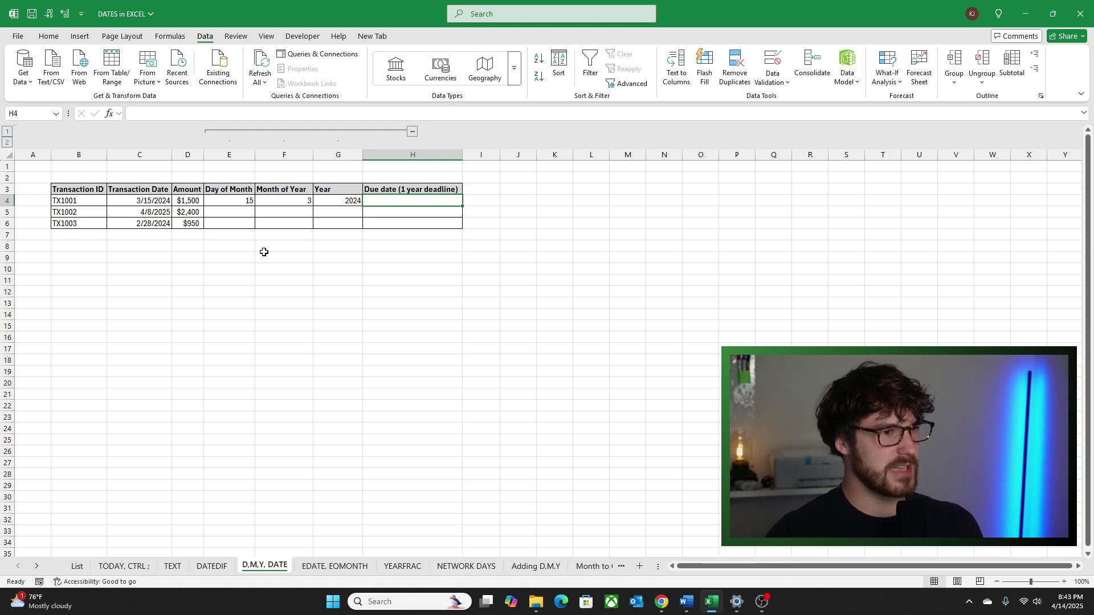
pyautogui.press('Left')
pyautogui.press('Left')
pyautogui.press('Left')
pyautogui.press('Left')
pyautogui.press('Left')
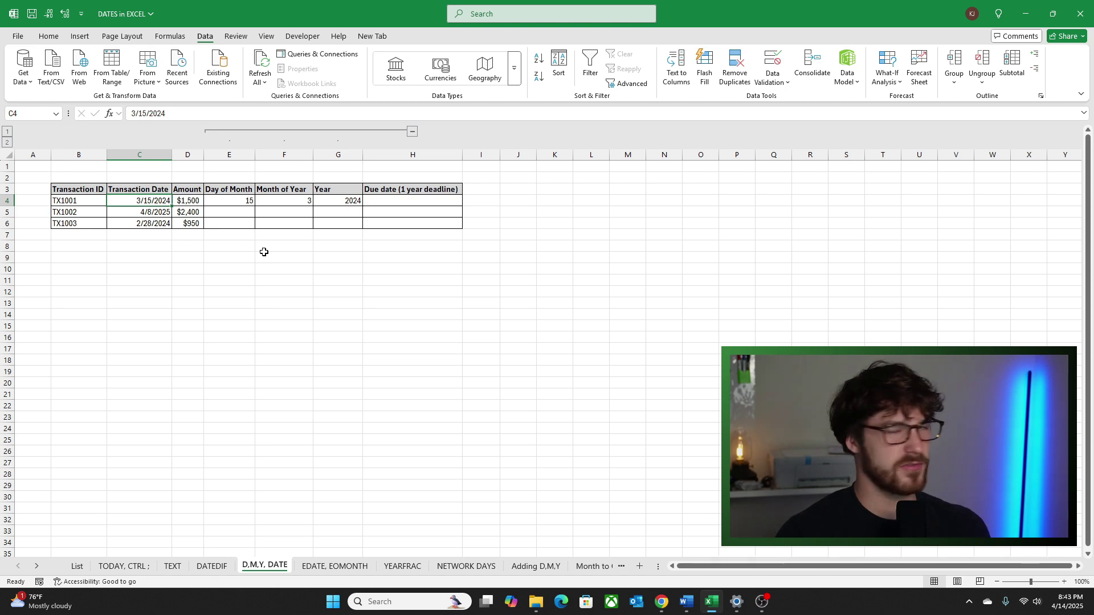
pyautogui.press('Right')
pyautogui.press('Right')
pyautogui.press('Right')
pyautogui.press('Right')
pyautogui.press('Right')
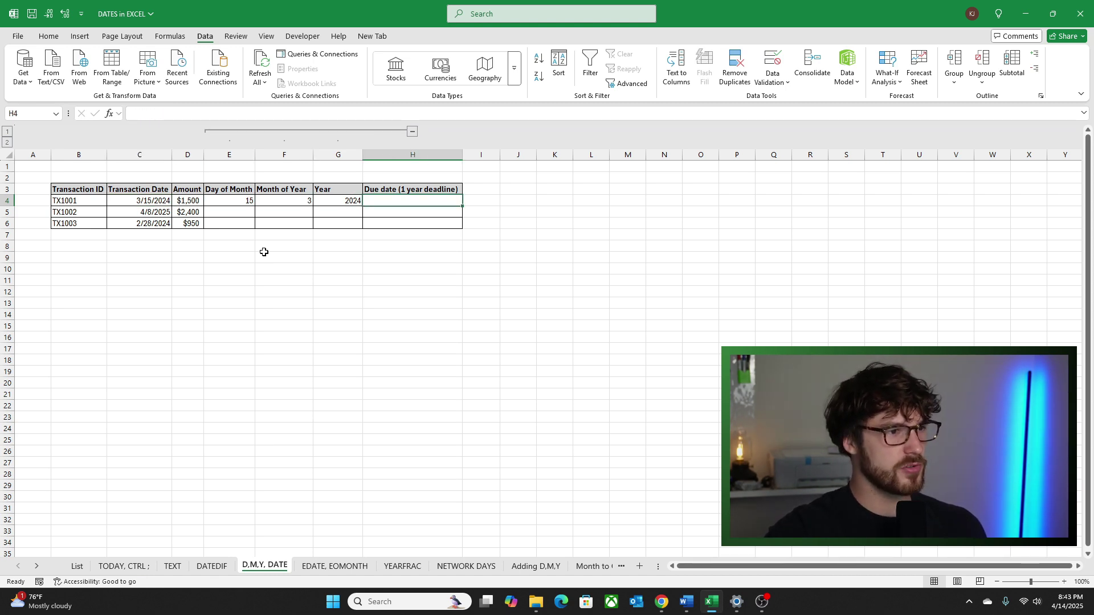
# - Start a DATE formula in H4 with C4+1 as the year argument
pyautogui.write('=date(')
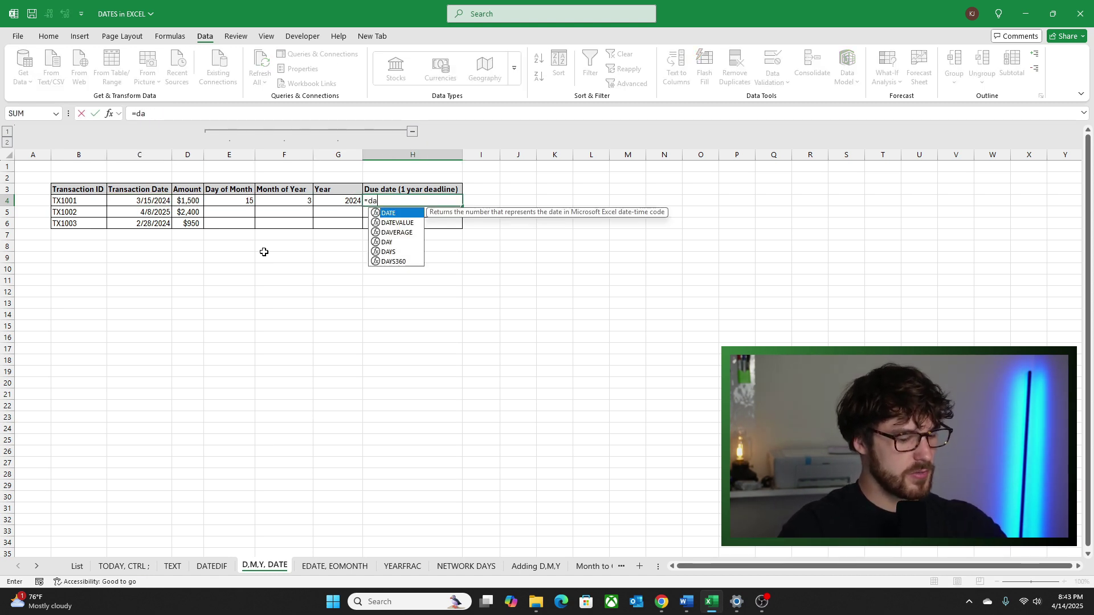
pyautogui.press('BackSpace')
pyautogui.press('BackSpace')
pyautogui.press('BackSpace')
pyautogui.press('BackSpace')
pyautogui.press('BackSpace')
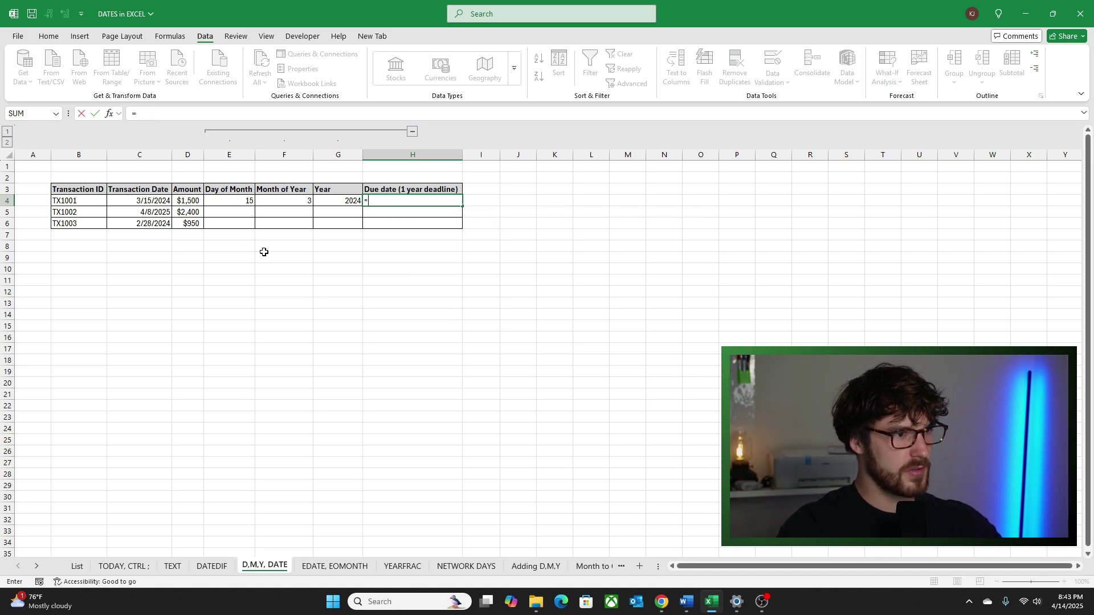
pyautogui.write('date(')
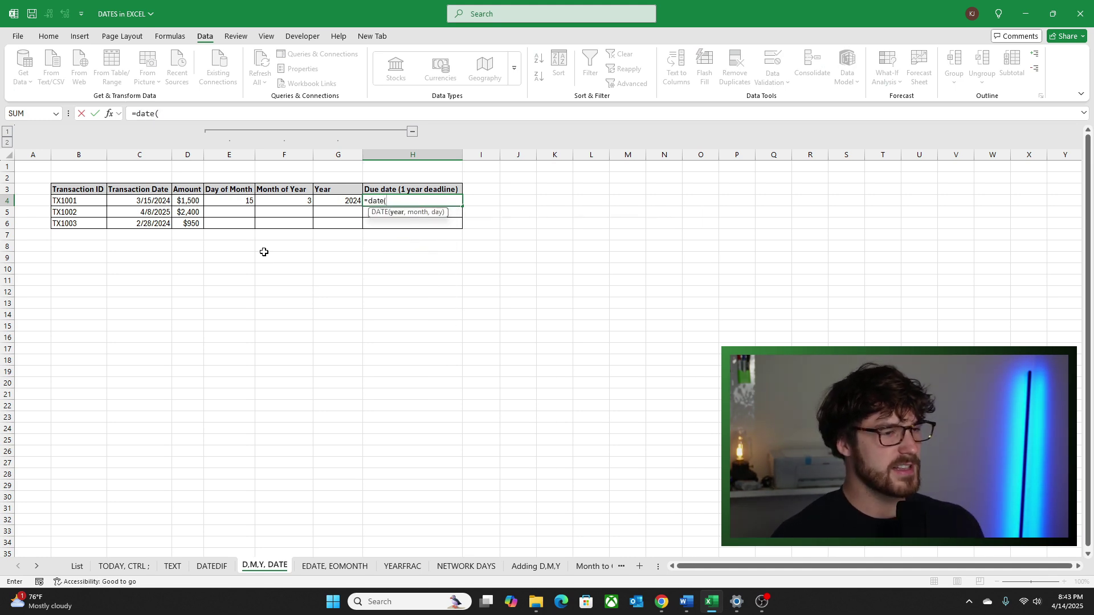
pyautogui.press('Left')
pyautogui.press('Left')
pyautogui.press('Left')
pyautogui.press('Left')
pyautogui.press('Left')
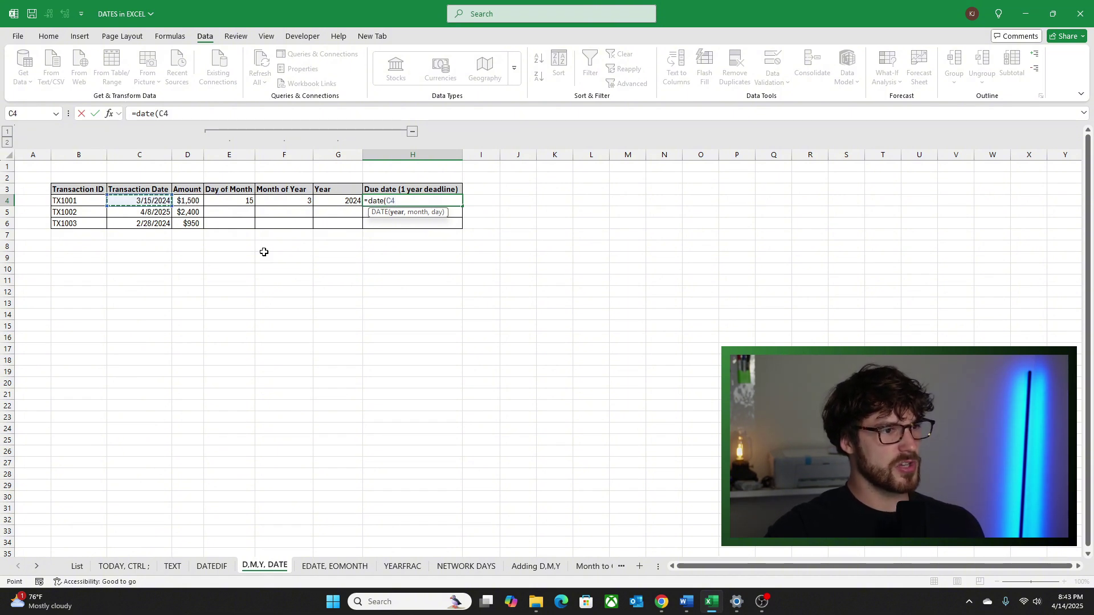
pyautogui.write('+1,')
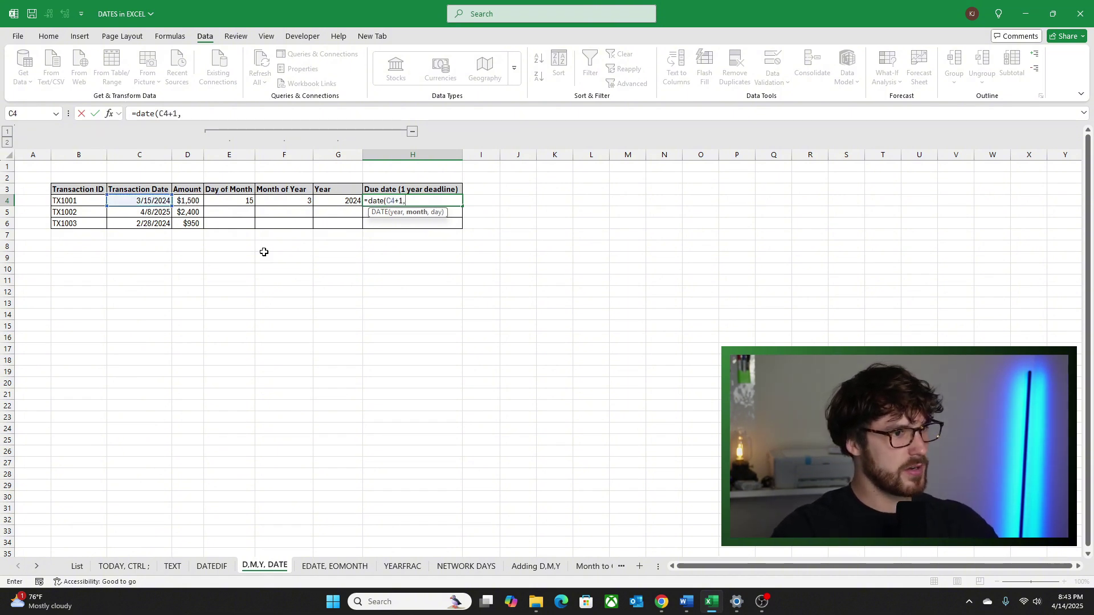
# - Try completing the DATE formula in H4 with C4 as both the month and day arguments
pyautogui.press('Left')
pyautogui.press('Left')
pyautogui.press('Left')
pyautogui.press('Left')
pyautogui.press('Left')
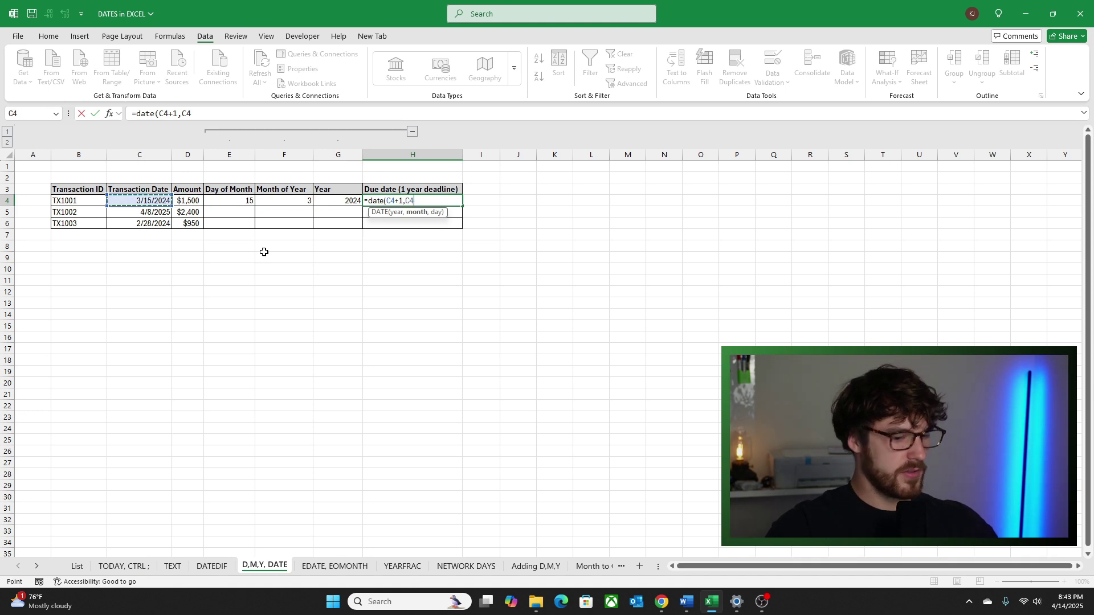
pyautogui.write(',')
pyautogui.press('Left')
pyautogui.press('Left')
pyautogui.press('Left')
pyautogui.press('Left')
pyautogui.press('Left')
pyautogui.hotkey('ctrl', 'Return')
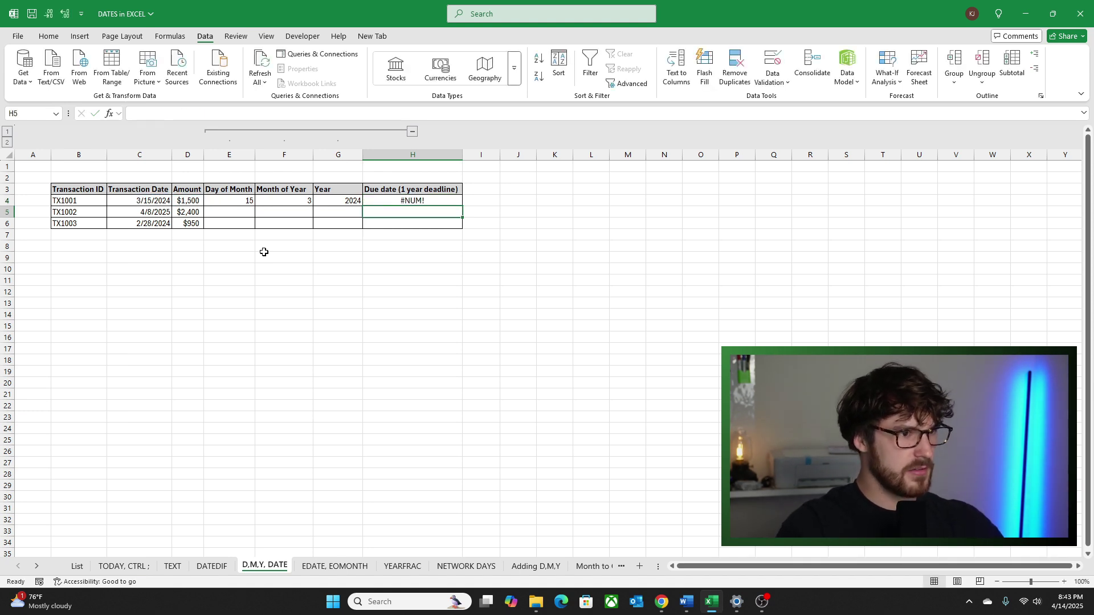
# - Reopen the due date formula in H4 and clear its arguments, leaving only =DATE(
pyautogui.press('F2')
pyautogui.press('BackSpace')
pyautogui.press('BackSpace')
pyautogui.press('BackSpace')
pyautogui.press('BackSpace')
pyautogui.press('BackSpace')
pyautogui.press('BackSpace')
pyautogui.press('BackSpace')
pyautogui.press('BackSpace')
pyautogui.press('BackSpace')
pyautogui.press('BackSpace')
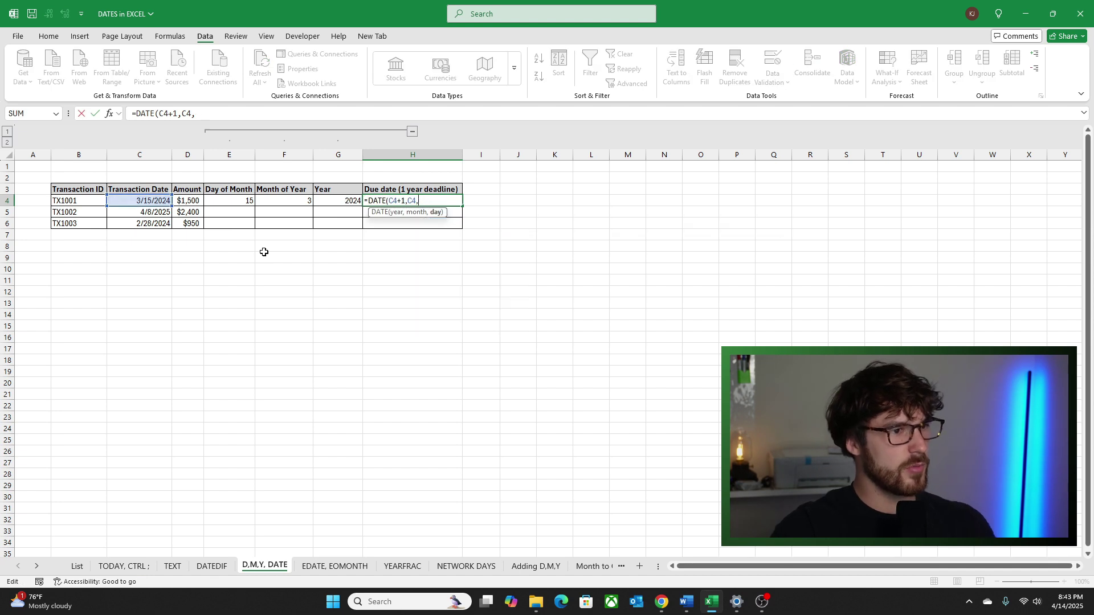
pyautogui.press('BackSpace')
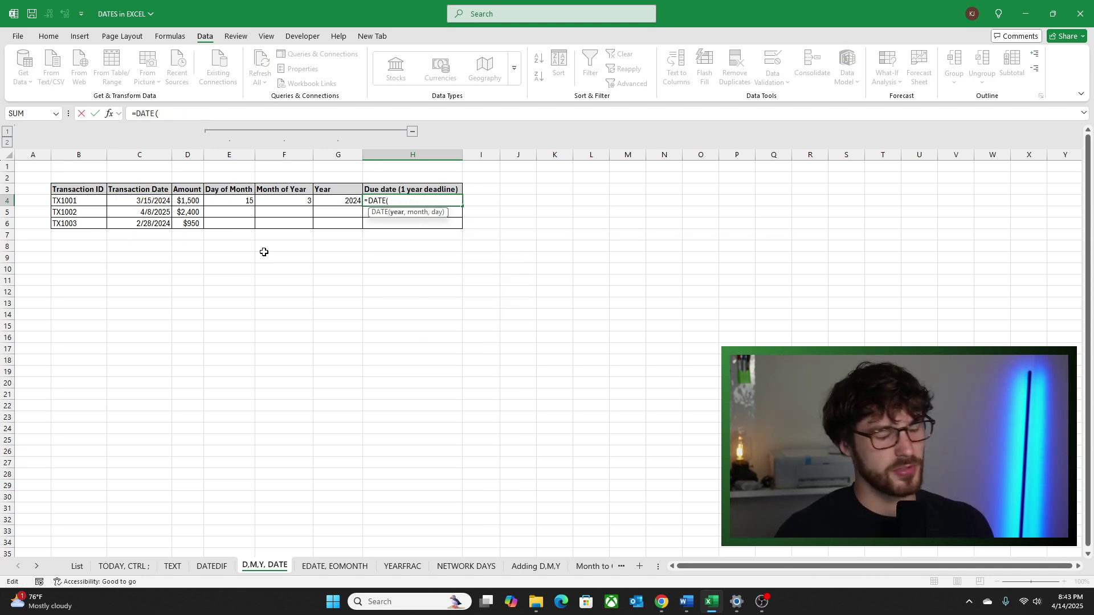
pyautogui.hotkey('ctrl', 'z')
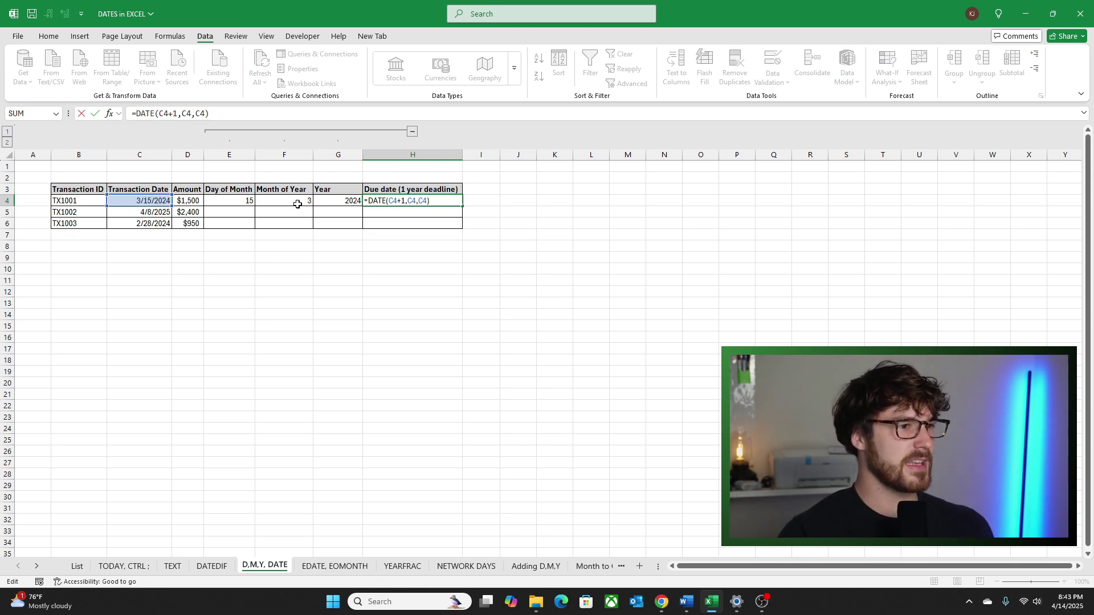
pyautogui.hotkey('ctrl', 'z')
# - Set the year argument of the DATE formula in H4 to YEAR(C4)+1
pyautogui.write('year(')
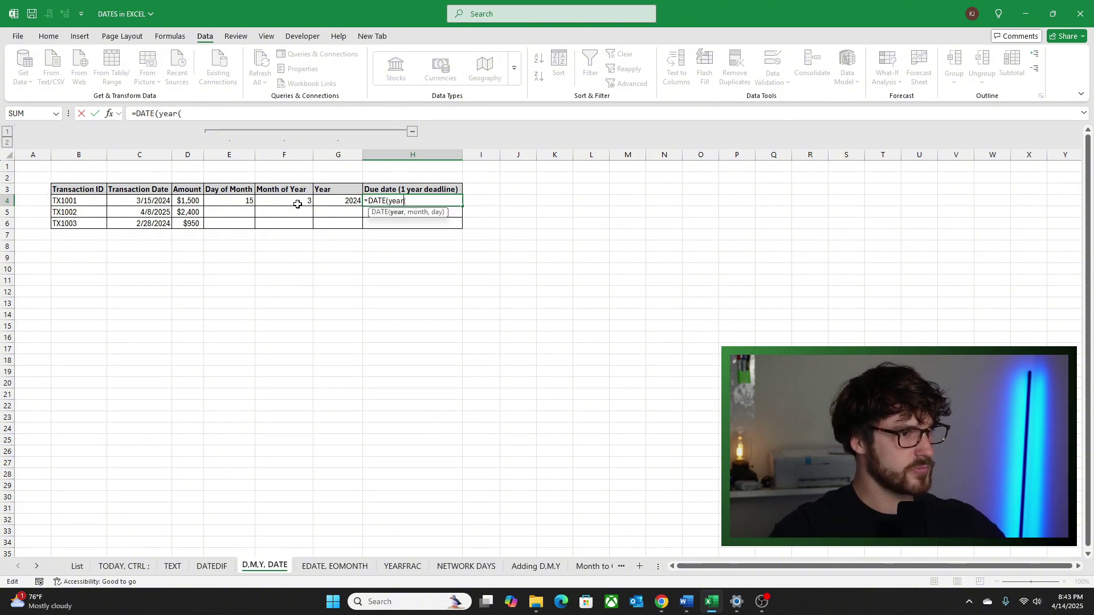
pyautogui.press('Left')
pyautogui.press('Left')
pyautogui.press('Left')
pyautogui.press('Left')
pyautogui.press('Left')
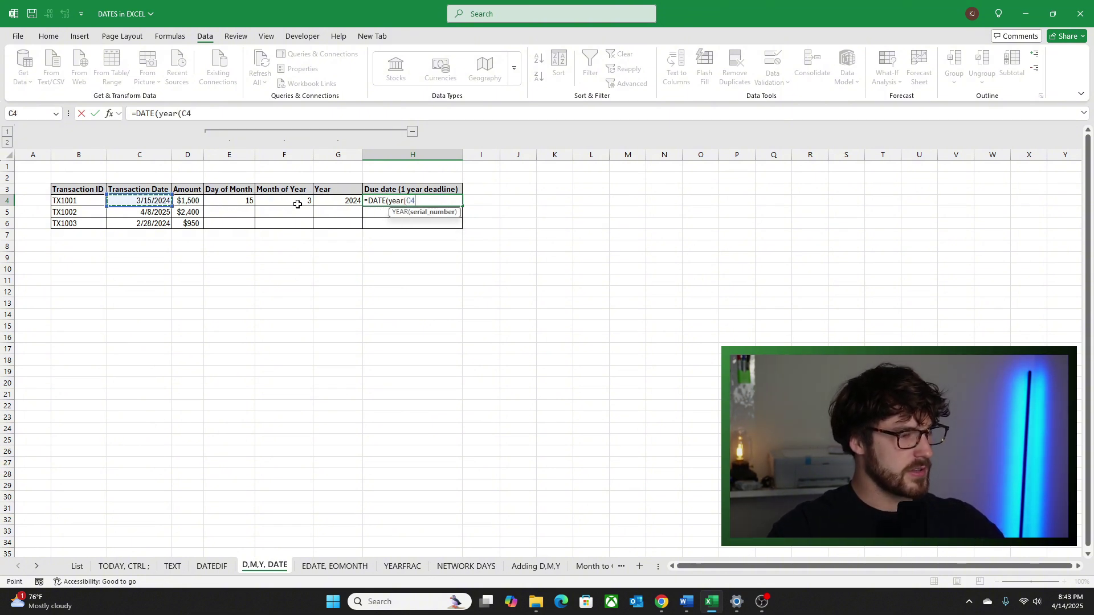
pyautogui.write(')+1')
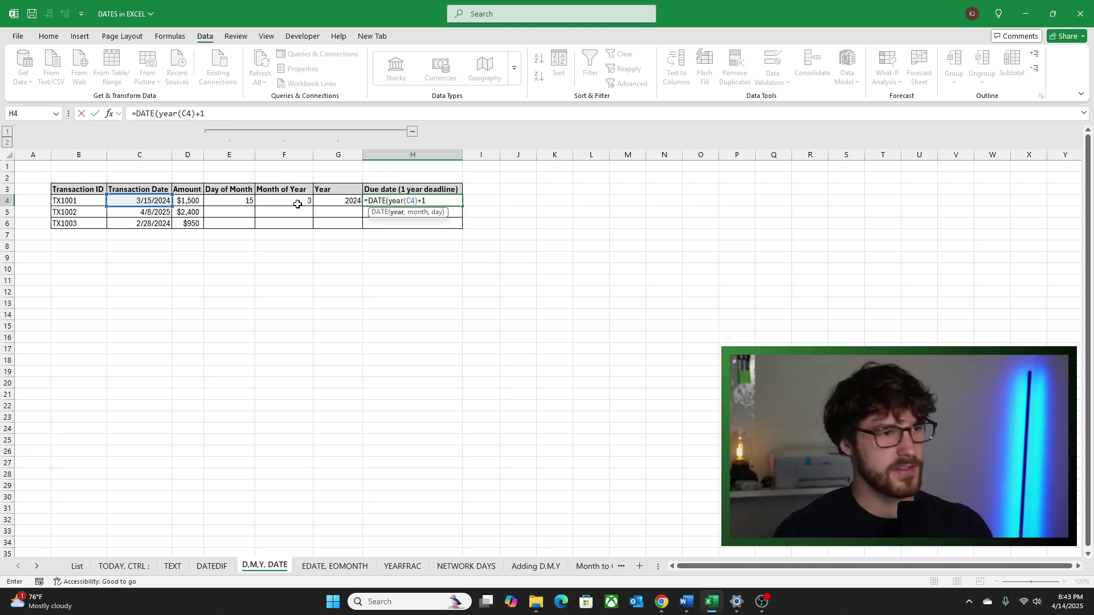
# - Add MONTH(C4) as the month argument of the DATE formula in H4
pyautogui.write(',month(')
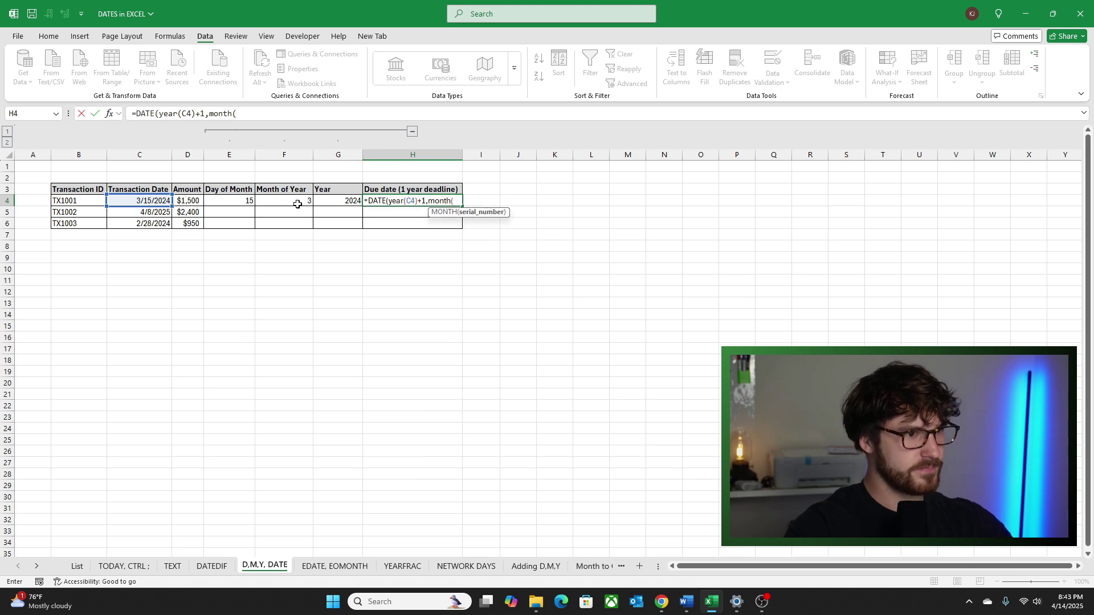
pyautogui.press('Left')
pyautogui.press('Left')
pyautogui.press('Left')
pyautogui.press('Left')
pyautogui.press('Left')
pyautogui.write(',')
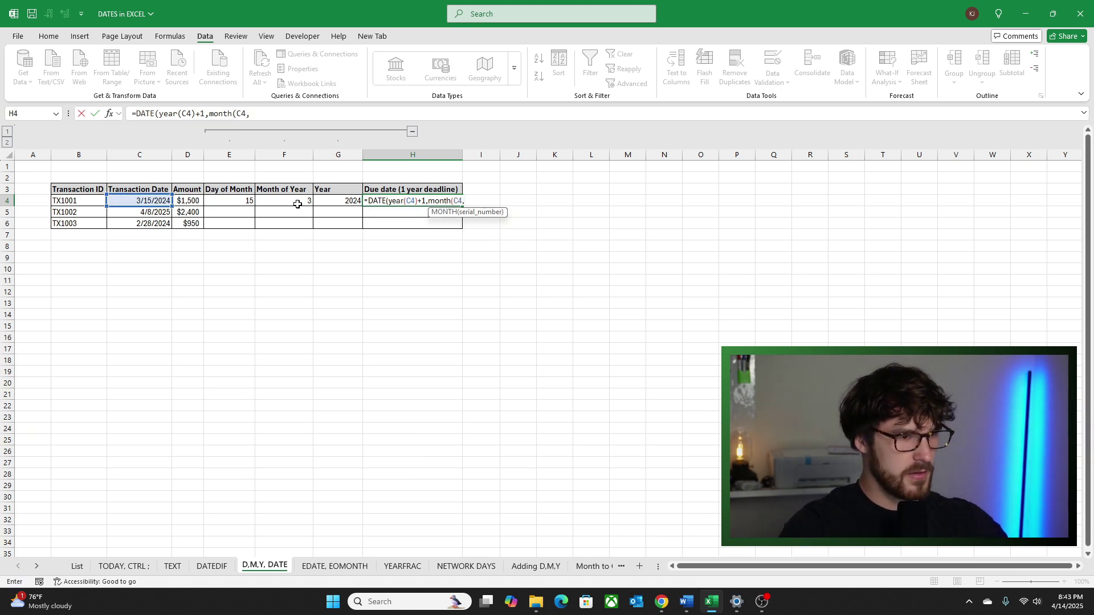
pyautogui.press('BackSpace')
pyautogui.write('),')
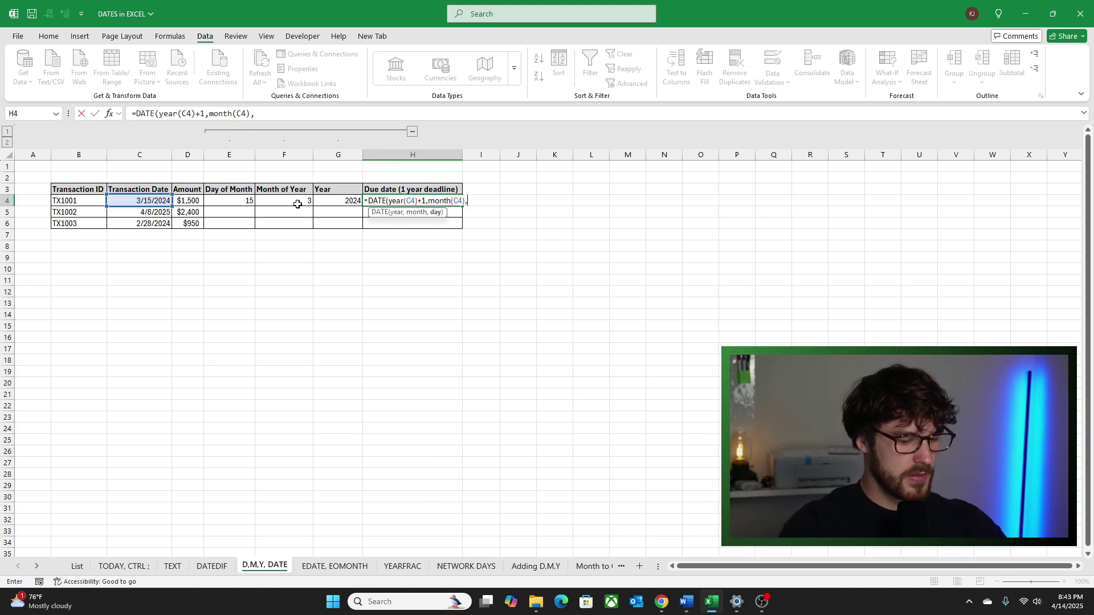
# - Complete the due date formula in H4 as =DATE(YEAR(C4)+1,MONTH(C4),DAY(C4))
pyautogui.write('day(')
pyautogui.press('Left')
pyautogui.press('Left')
pyautogui.press('Left')
pyautogui.press('Left')
pyautogui.press('Left')
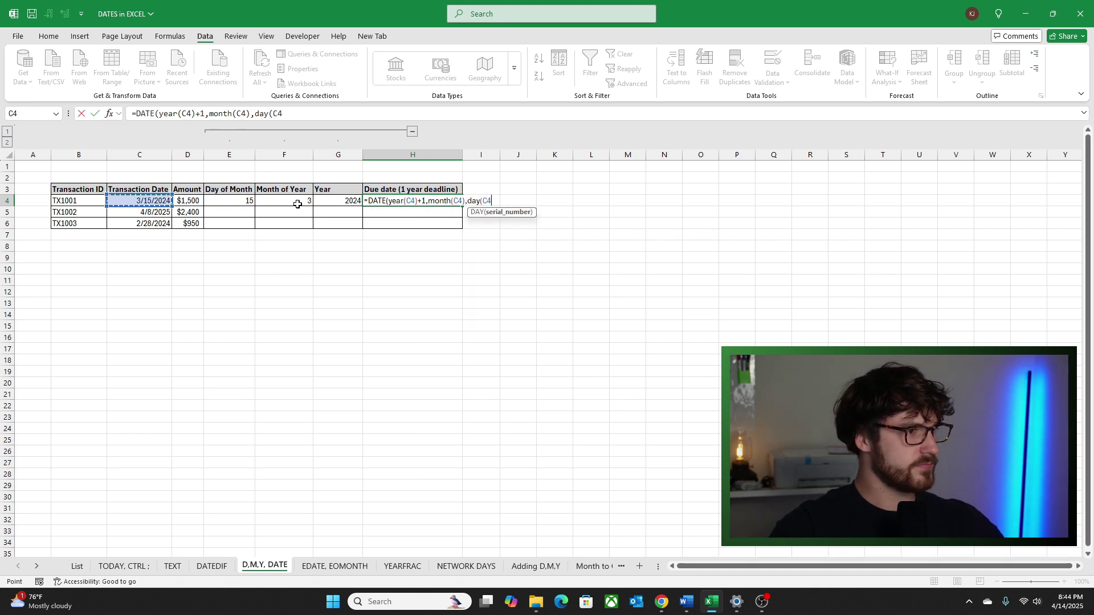
pyautogui.write(')')
pyautogui.hotkey('ctrl', 'Return')
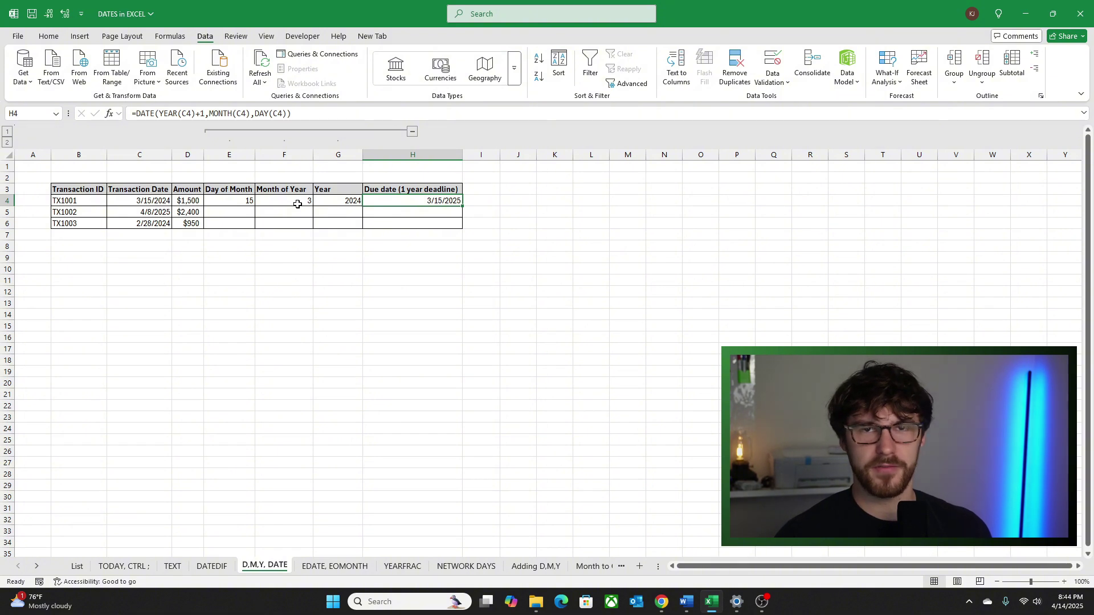
# - Fill the day, month, year and due date formulas in E4:H4 down through row 6
pyautogui.press('Left')
pyautogui.press('Left')
pyautogui.press('Left')
pyautogui.hotkey('shift', 'Right')
pyautogui.hotkey('shift', 'Right')
pyautogui.hotkey('shift', 'Right')
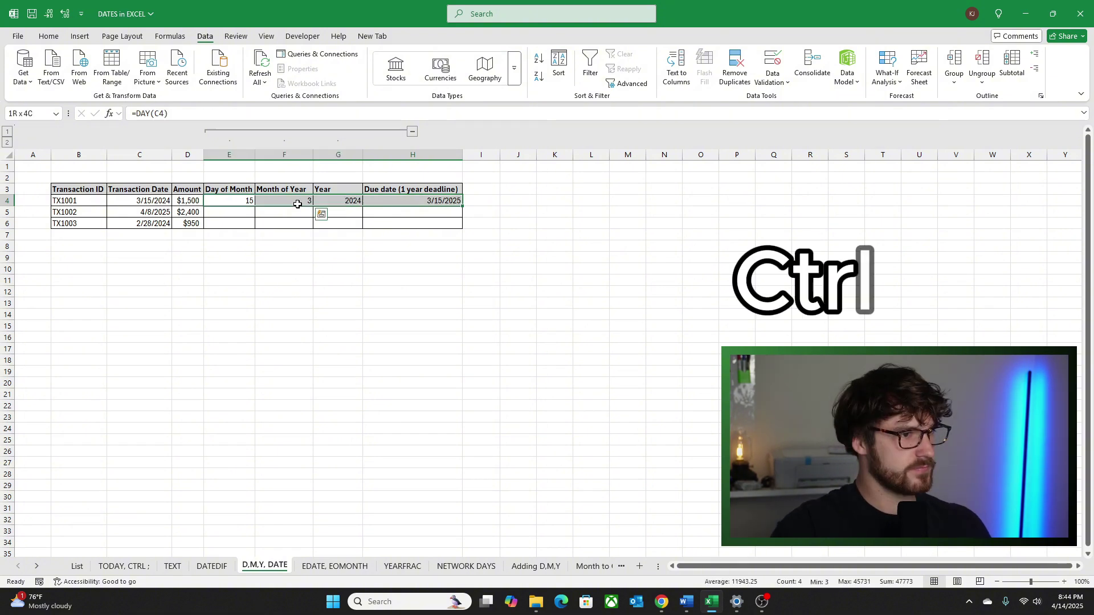
pyautogui.hotkey('shift', 'Down')
pyautogui.hotkey('shift', 'Down')
pyautogui.hotkey('ctrl', 'd')
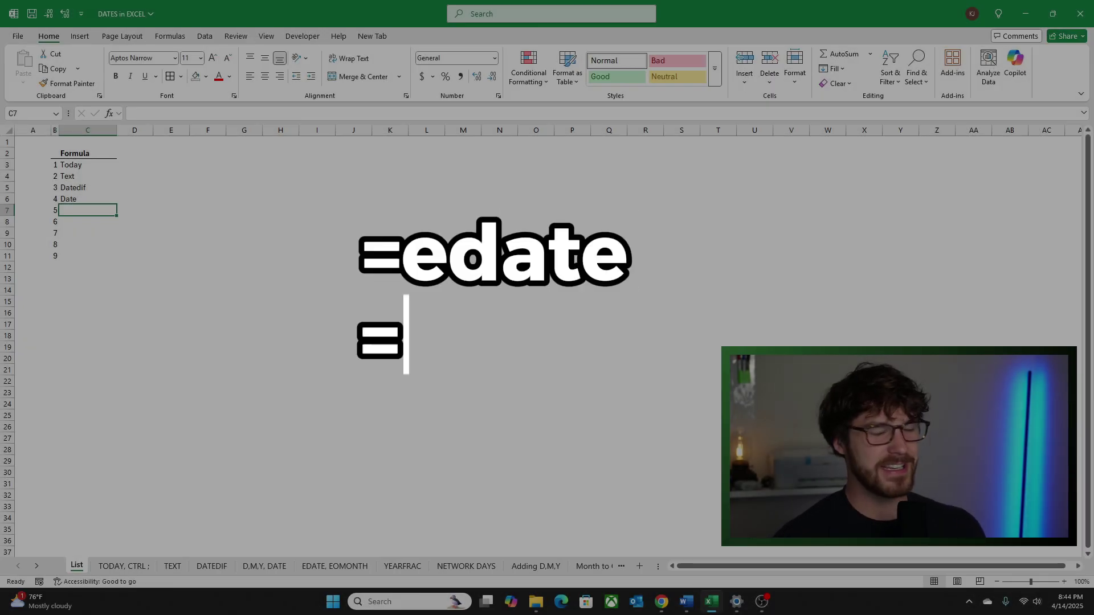
# - Enter "edate, eomonth" in C7 of the List sheet, and "Edate" and "Eomonth" in B2 and B3 of the EDATE, EOMONTH sheet
pyautogui.write('edate')
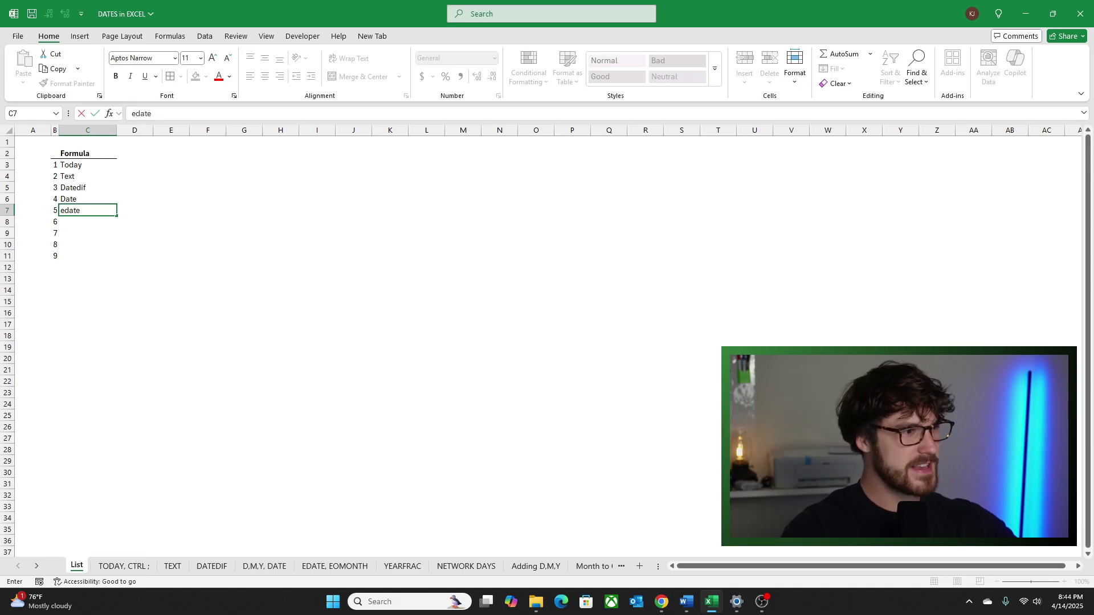
pyautogui.write(', eomonth')
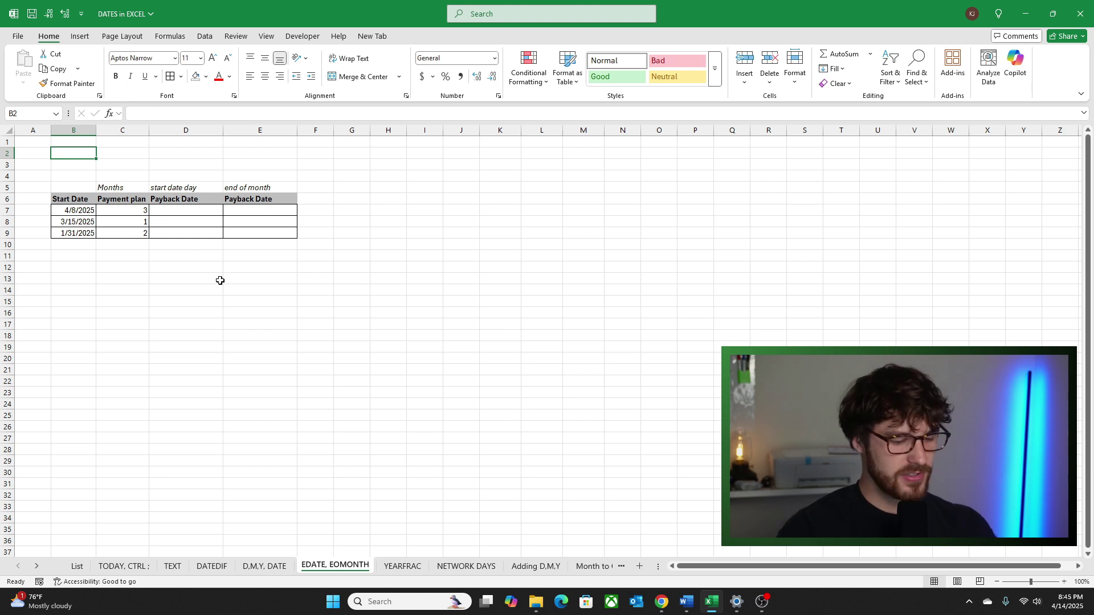
pyautogui.write('Edate')
pyautogui.press('Return')
pyautogui.write('Eomonth')
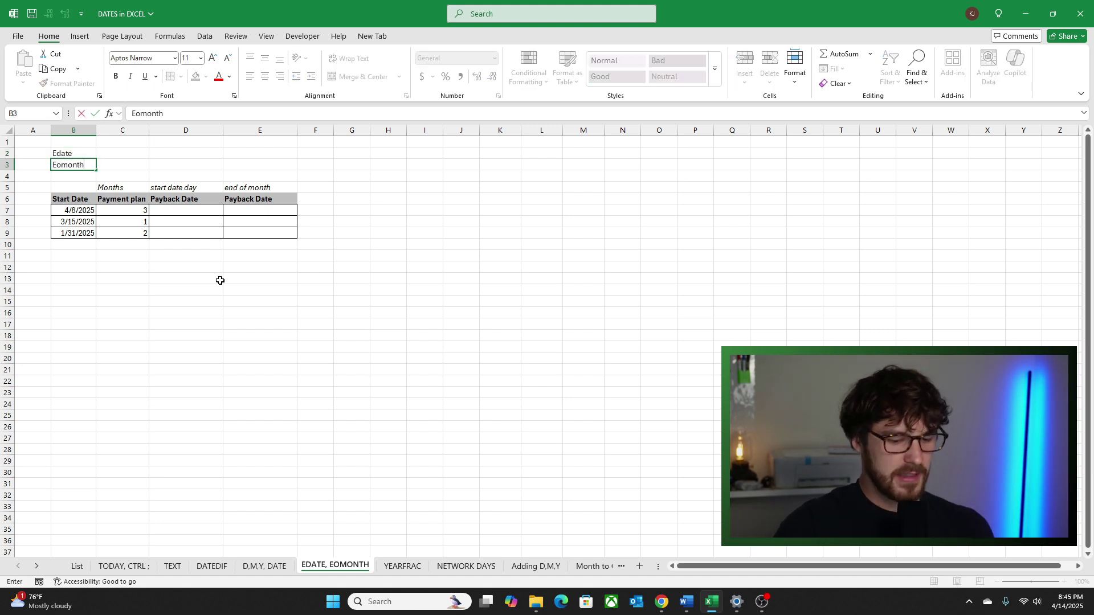
pyautogui.press('Return')
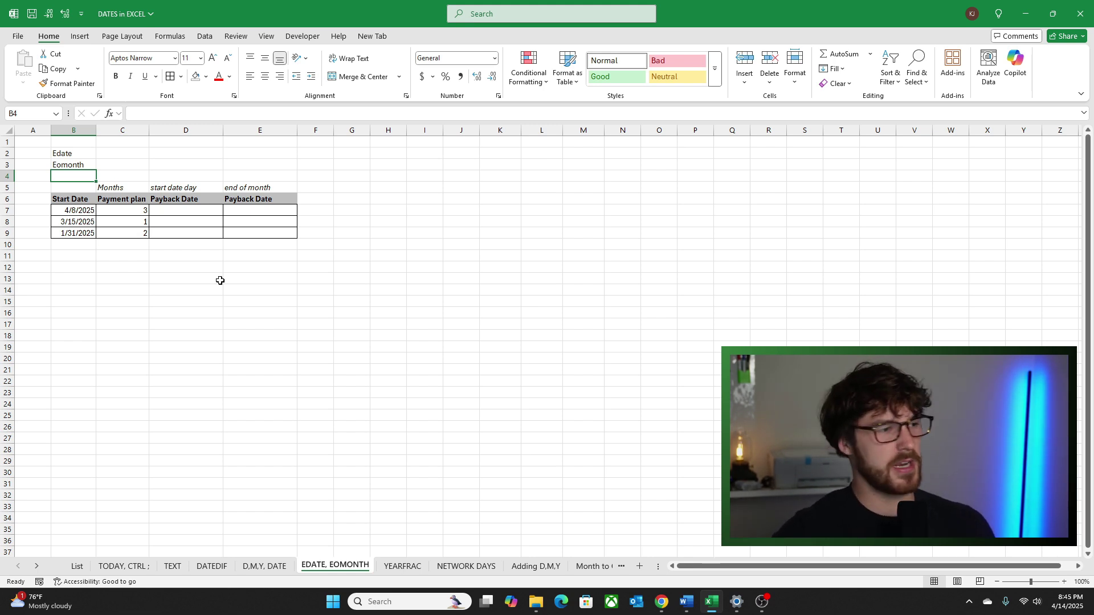
# - Examine the start date in B7 and the payment plan months in C7 against the empty payback date cell D7
pyautogui.press('Down')
pyautogui.press('Down')
pyautogui.press('Down')
pyautogui.press('Right')
pyautogui.press('Right')
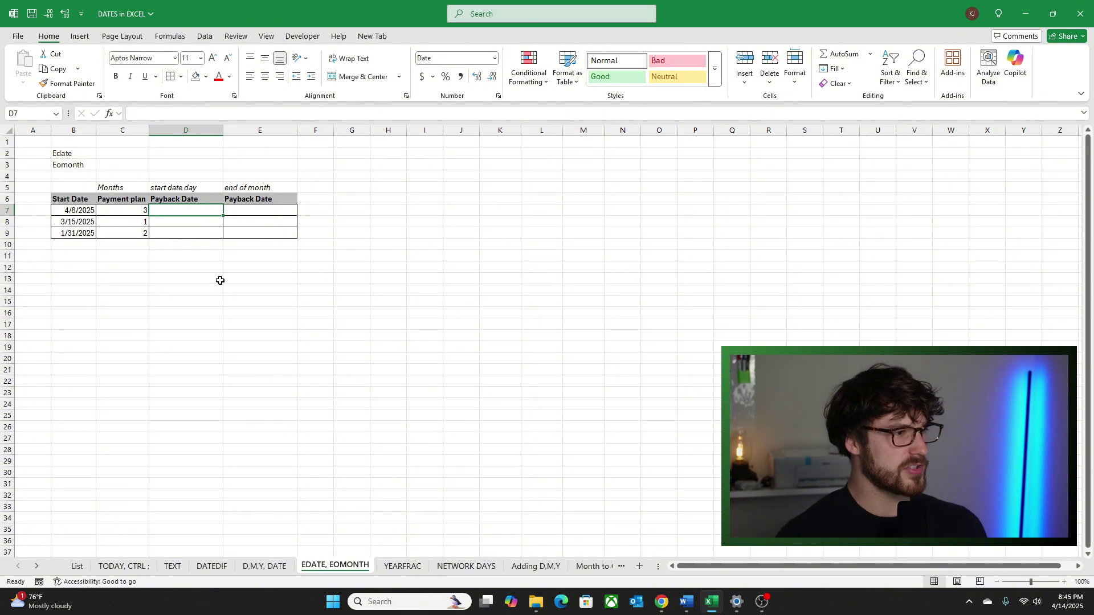
pyautogui.press('Left')
pyautogui.press('Left')
pyautogui.press('Right')
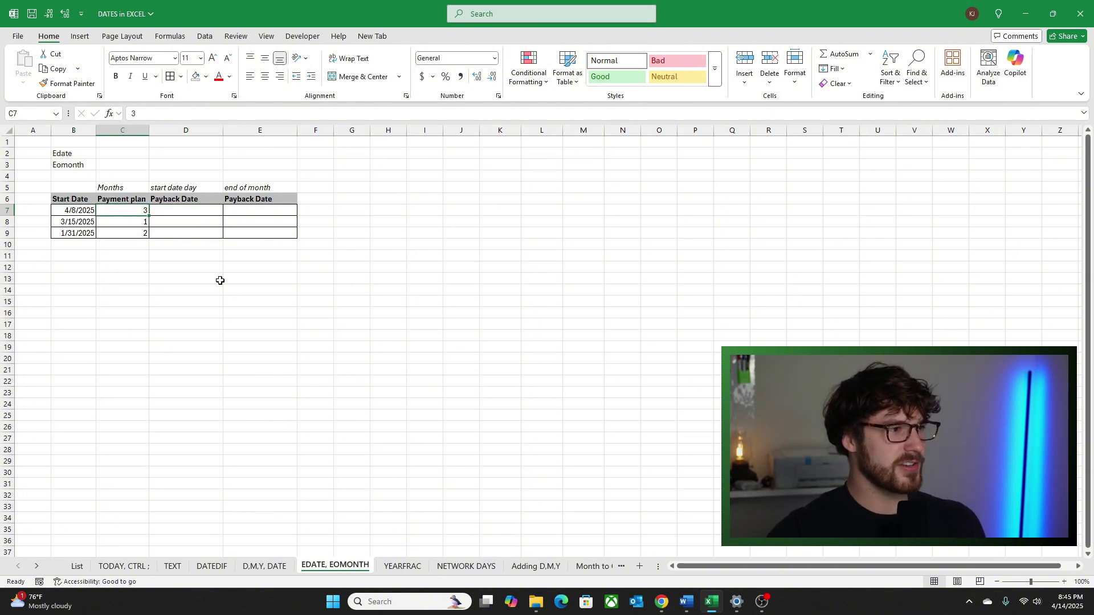
pyautogui.press('Right')
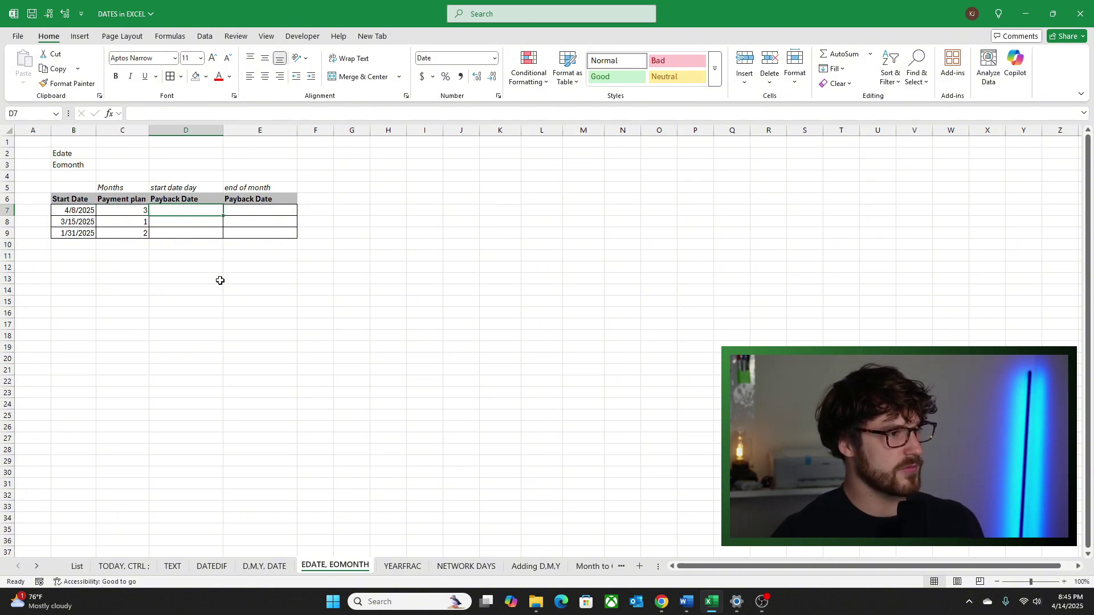
pyautogui.press('Left')
pyautogui.press('Left')
pyautogui.press('Right')
pyautogui.press('Right')
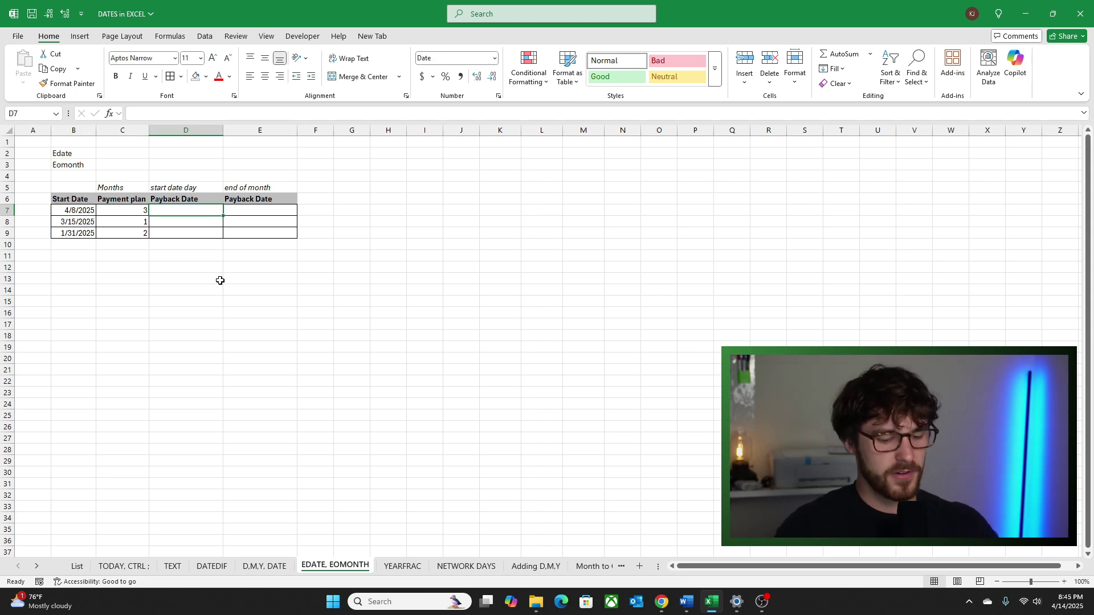
# - Enter =EDATE(B7,C7) in D7 to calculate the first payback date from the start date and payment plan
pyautogui.write('=edate(')
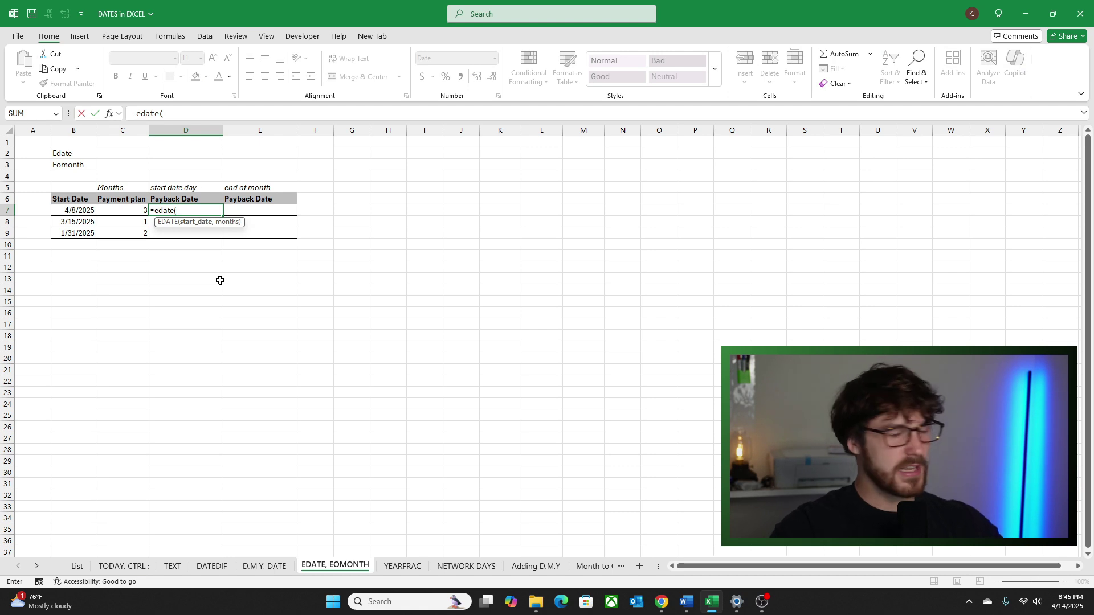
pyautogui.press('Left')
pyautogui.press('Left')
pyautogui.write(',')
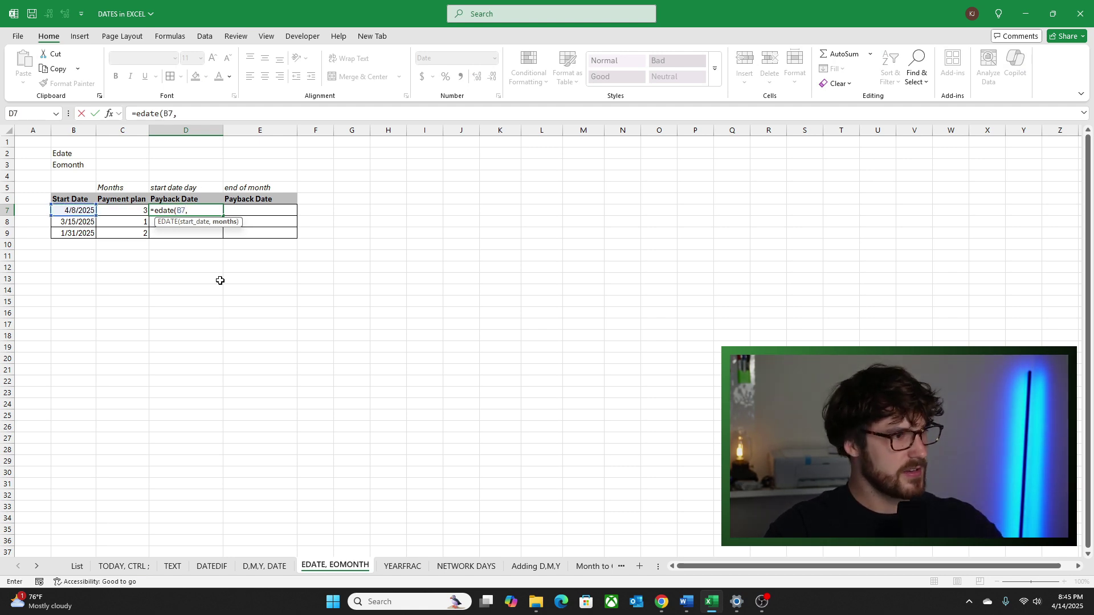
pyautogui.press('Left')
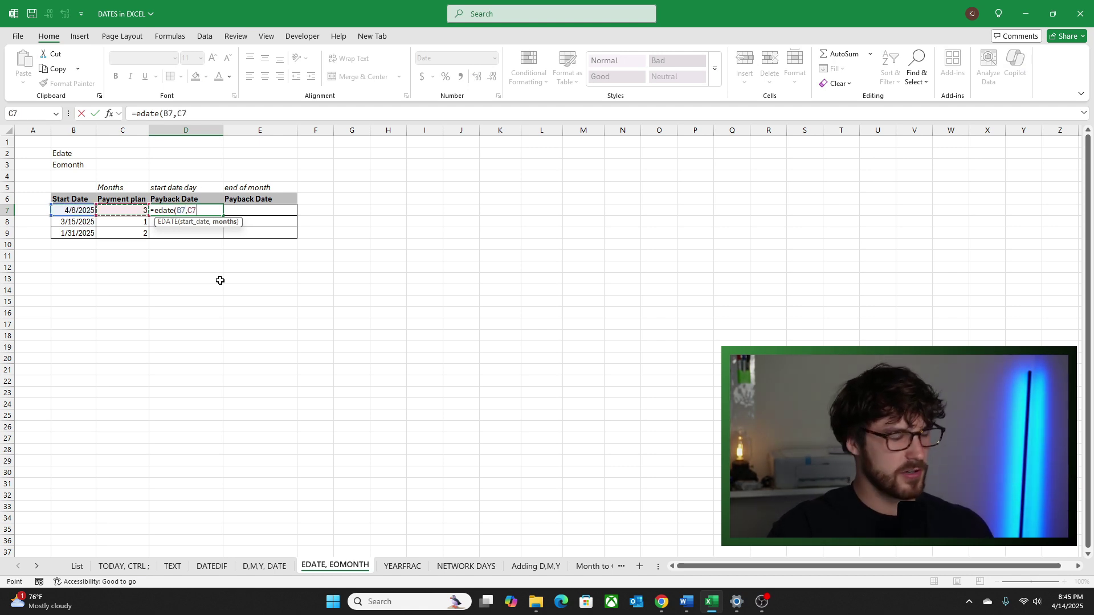
pyautogui.write(')')
pyautogui.hotkey('ctrl', 'Return')
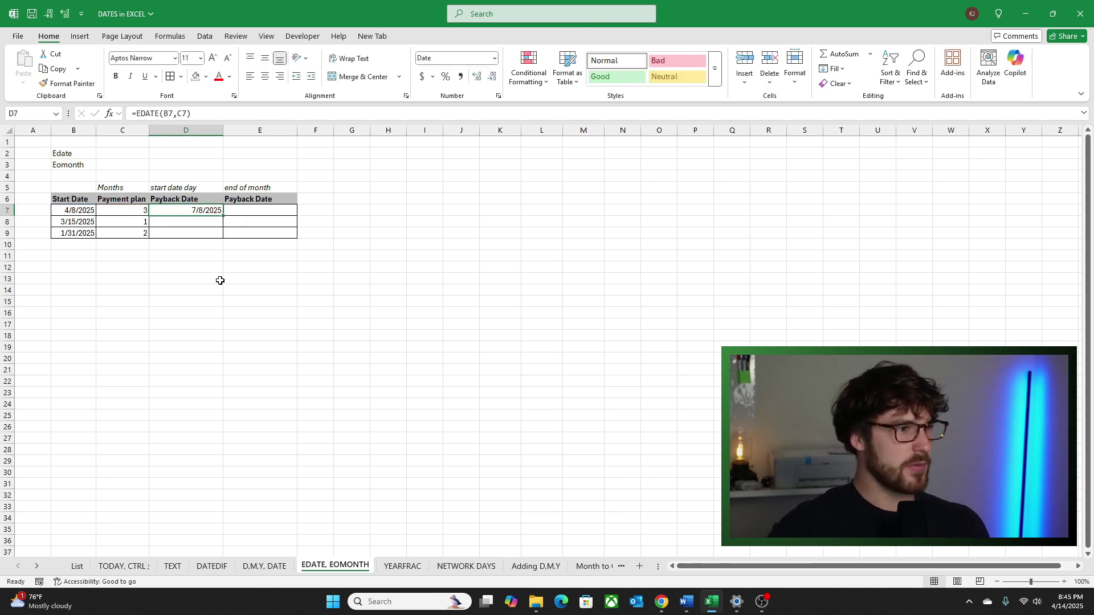
# - Change the months argument of the EDATE formula in D7 to -3
pyautogui.press('F2')
pyautogui.press('BackSpace')
pyautogui.press('BackSpace')
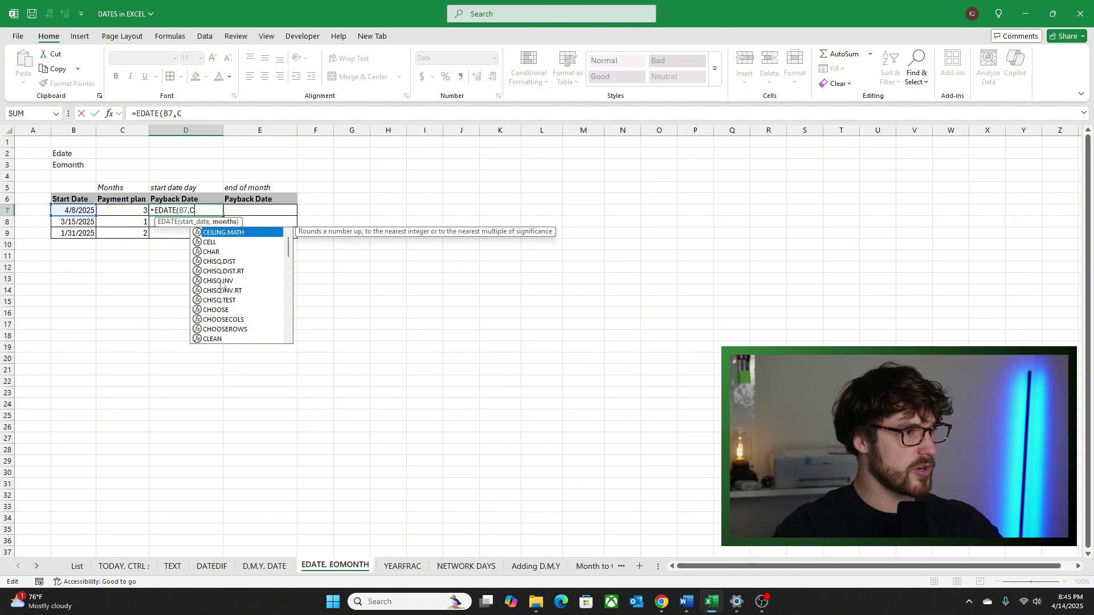
pyautogui.press('BackSpace')
pyautogui.write('-3')
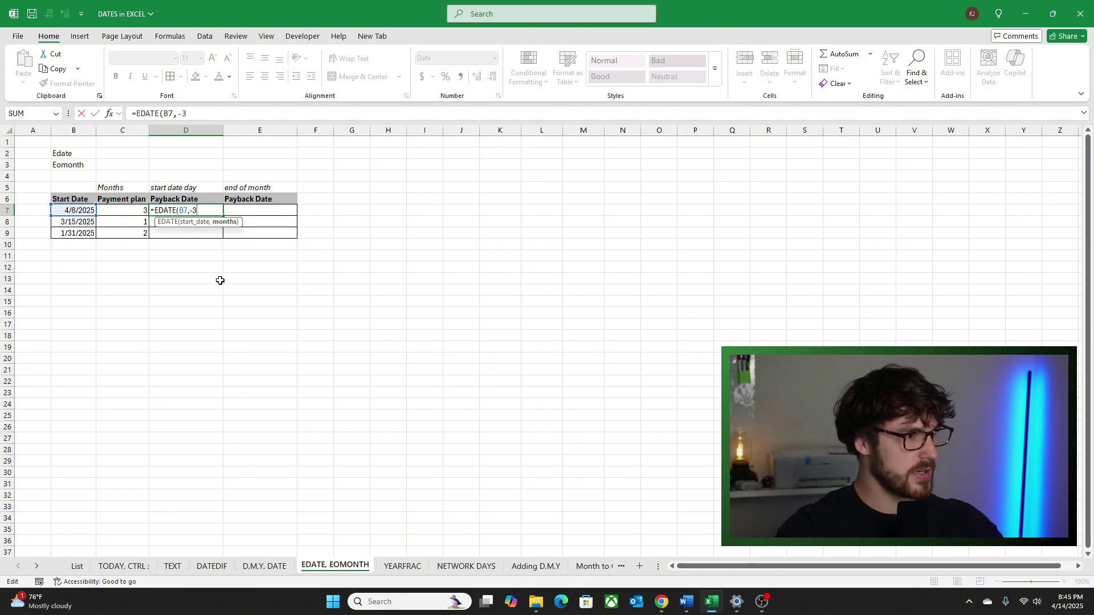
pyautogui.press('Return')
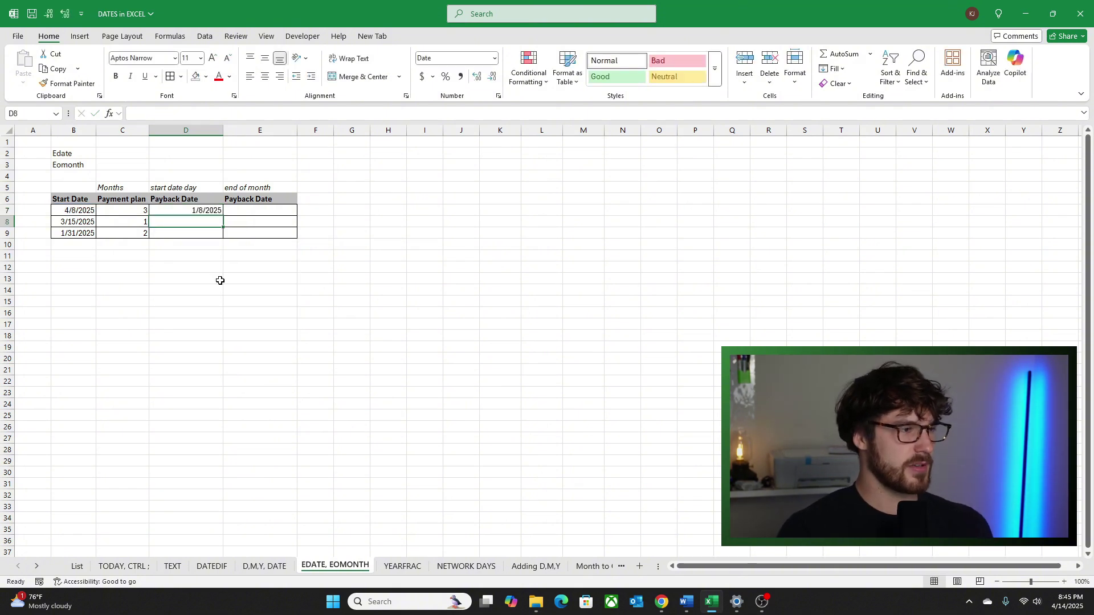
# - Undo the last change to the EDATE formula in D7, and enter =EOMONTH(B7,C7) in E7
pyautogui.hotkey('ctrl', 'z')
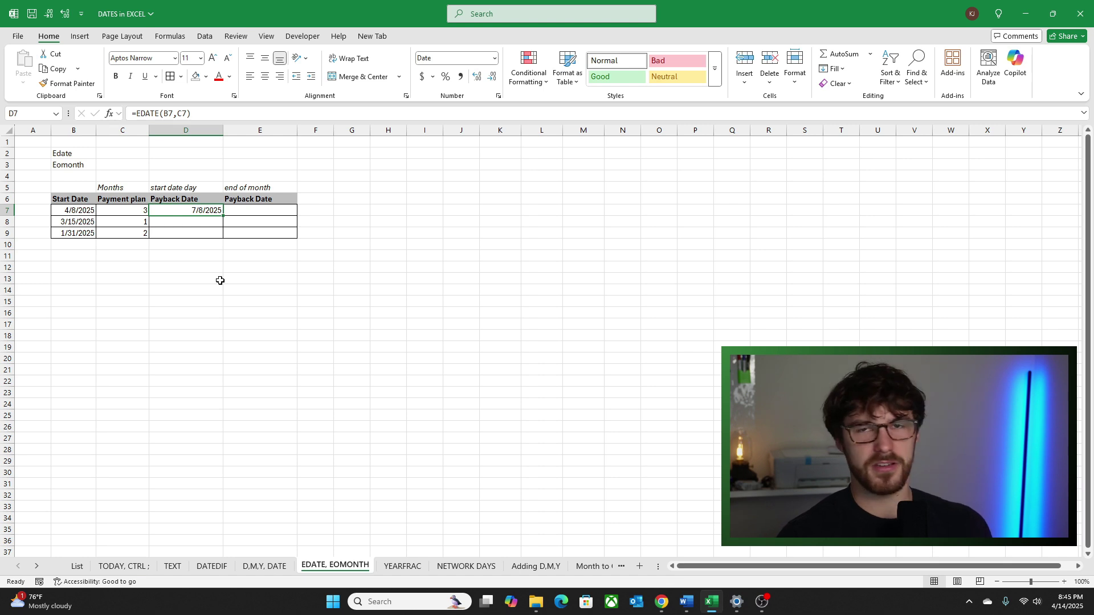
pyautogui.press('Right')
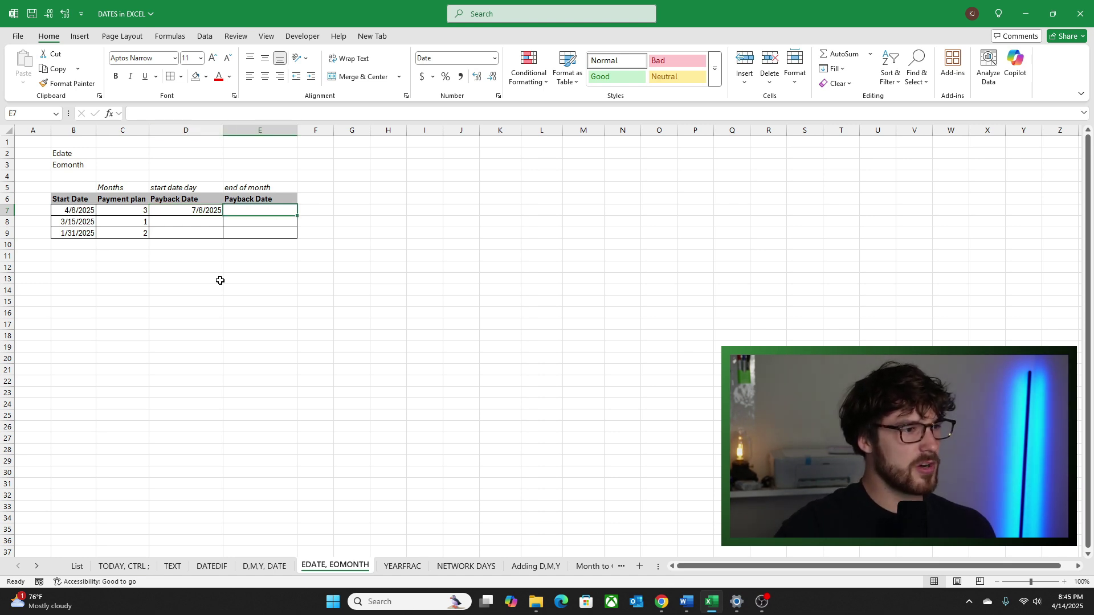
pyautogui.write('=eomonth(')
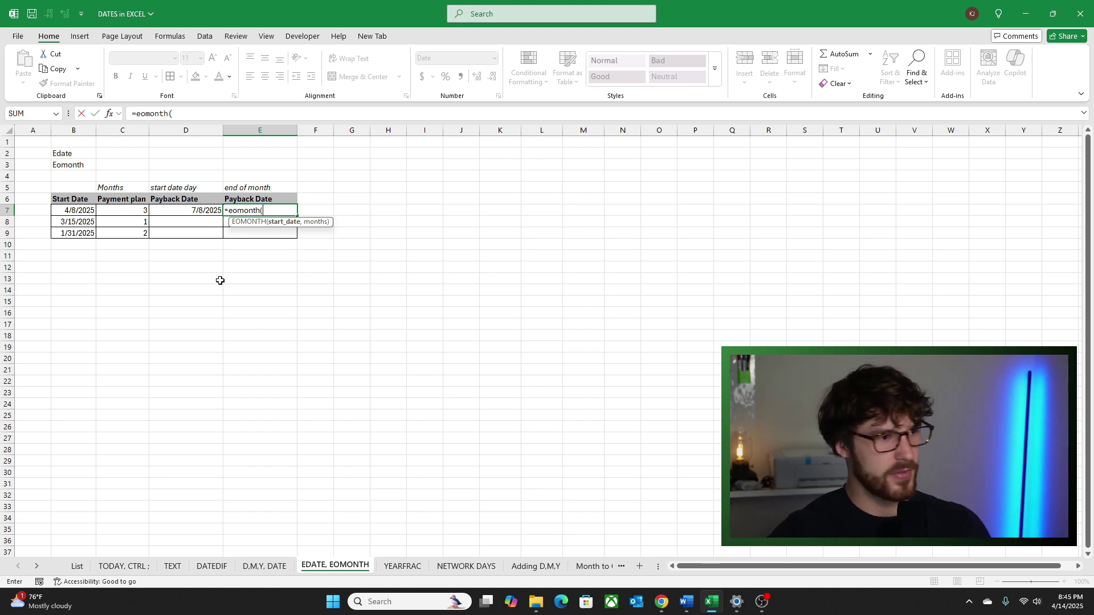
pyautogui.press('Left')
pyautogui.press('Left')
pyautogui.press('Left')
pyautogui.write(',')
pyautogui.press('Left')
pyautogui.press('Left')
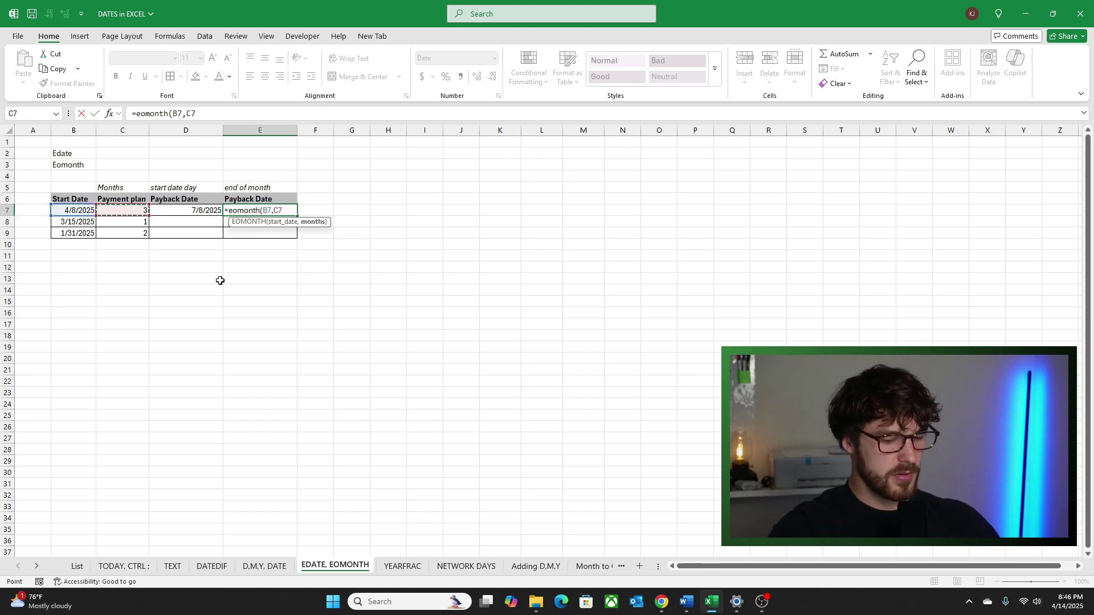
pyautogui.press('Return')
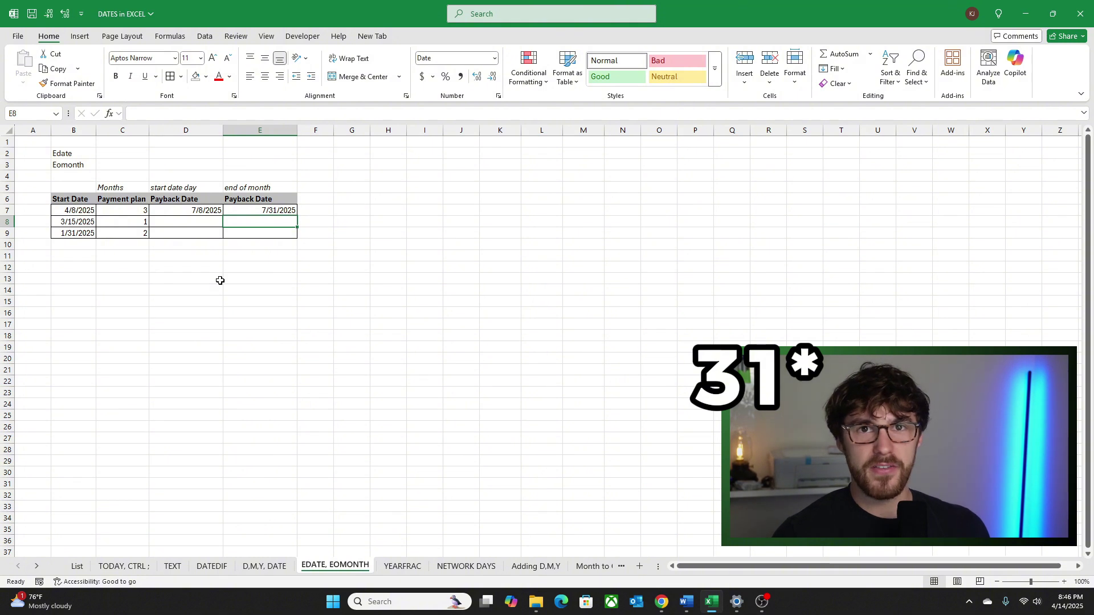
# - Fill the EDATE and EOMONTH formulas in D7:E7 down through row 9
pyautogui.press('Up')
pyautogui.press('Left')
pyautogui.hotkey('shift', 'Right')
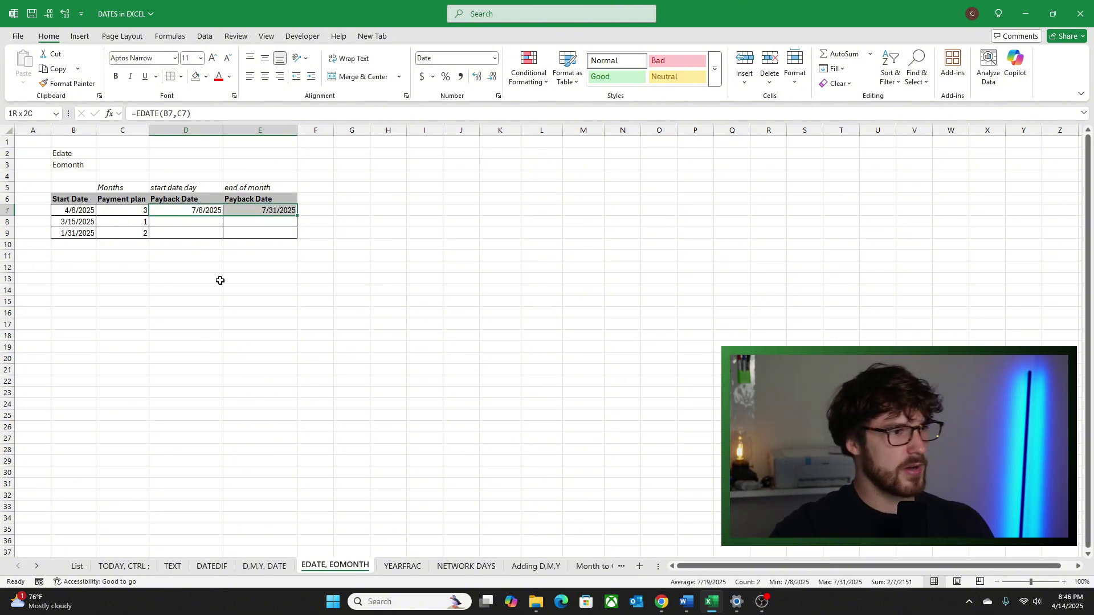
pyautogui.hotkey('shift', 'Down')
pyautogui.hotkey('shift', 'Down')
pyautogui.hotkey('ctrl', 'd')
# - Enter "Yearfrac" as item 6 in C8 of the List sheet
pyautogui.press('Down')
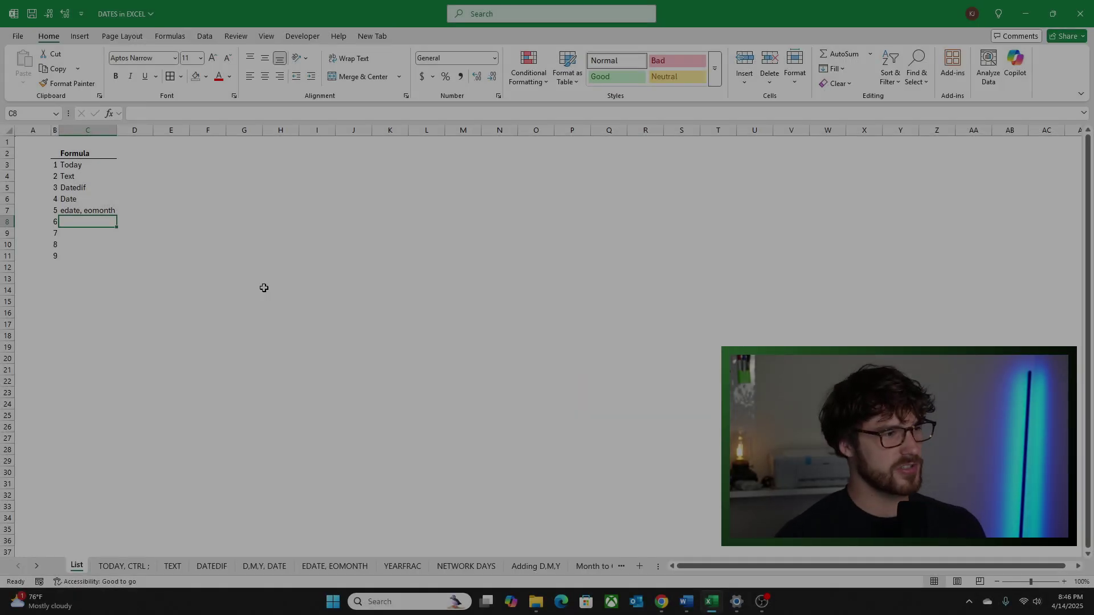
pyautogui.write('Yearfra')
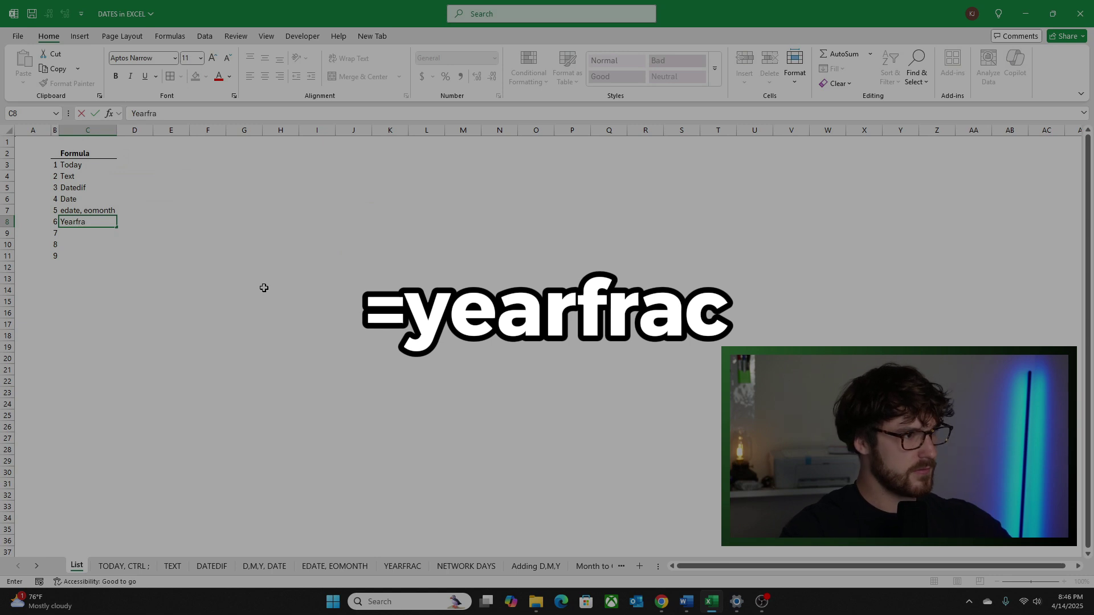
pyautogui.write('c')
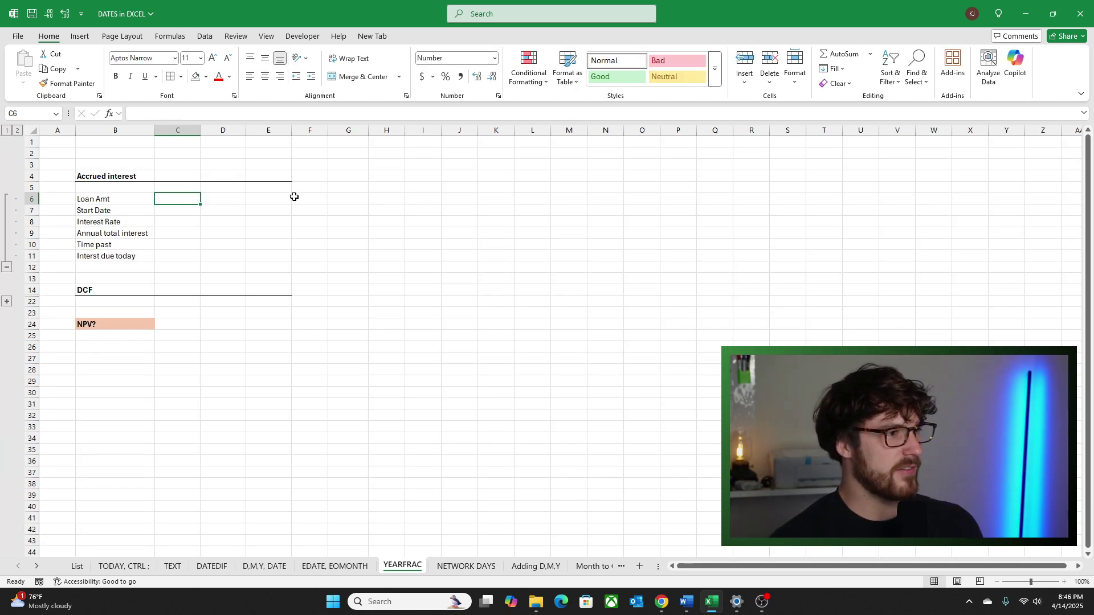
# - On the YEARFRAC sheet, enter the loan amount 10,000, start date 7/31/2024 and interest rate 5% in C6:C8
pyautogui.write('100000')
pyautogui.press('Return')
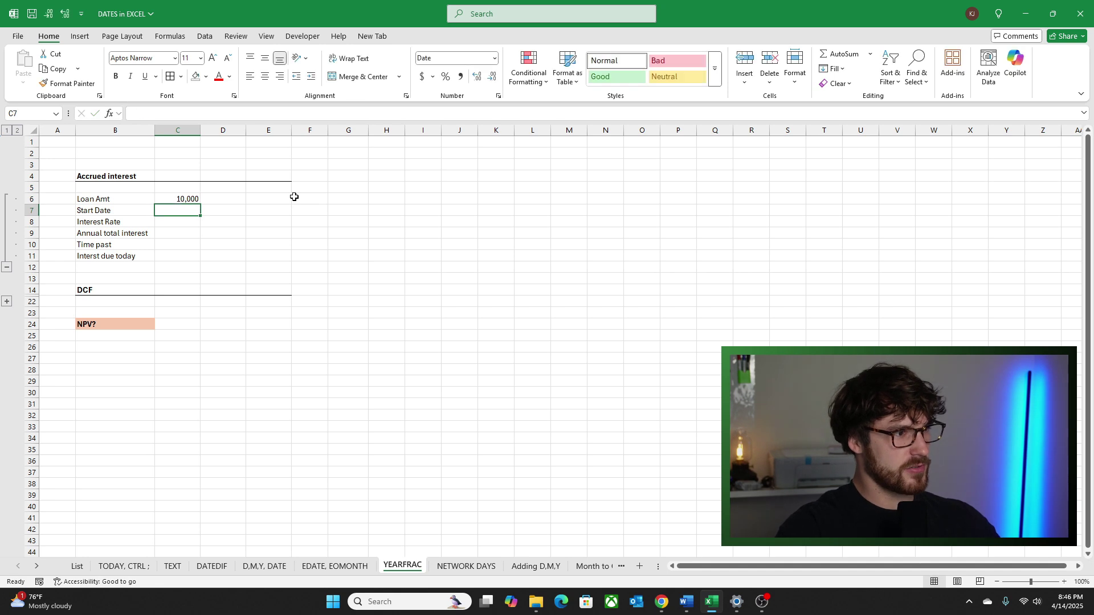
pyautogui.write('7')
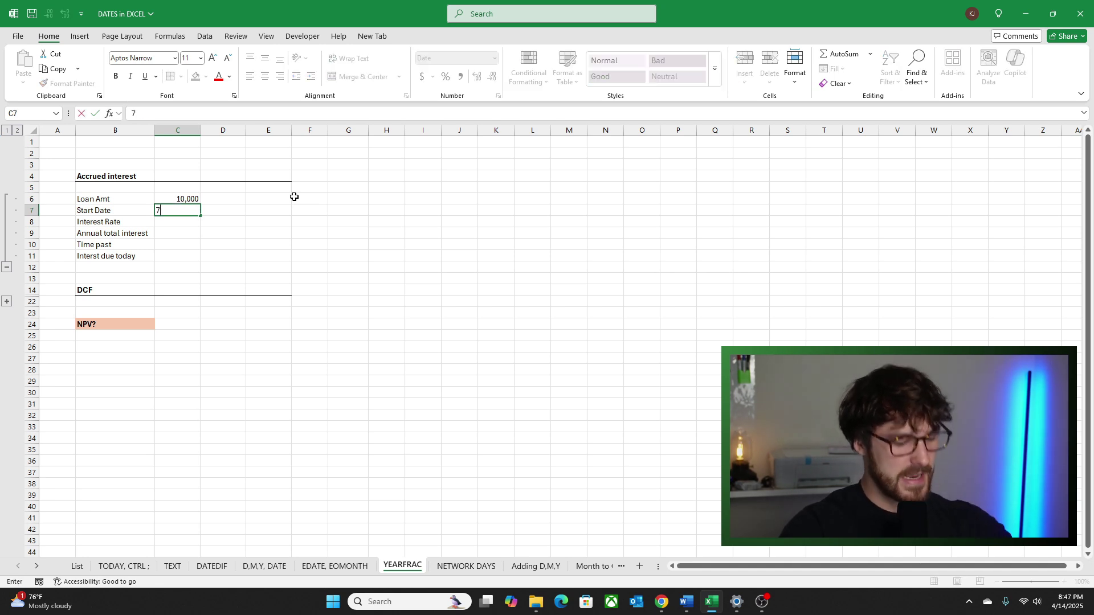
pyautogui.write('/31/2024')
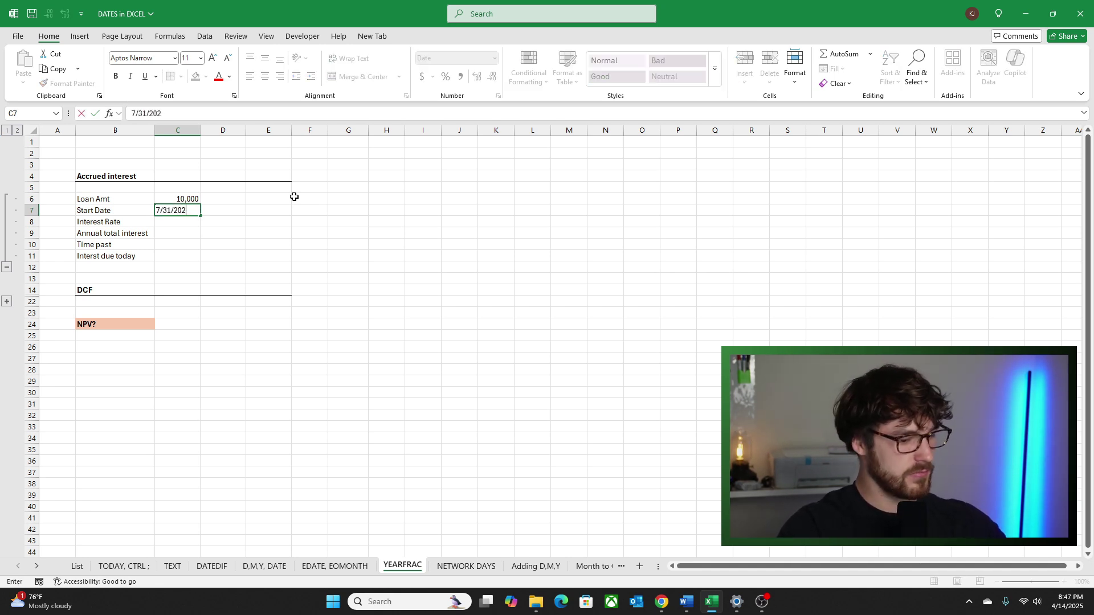
pyautogui.press('Return')
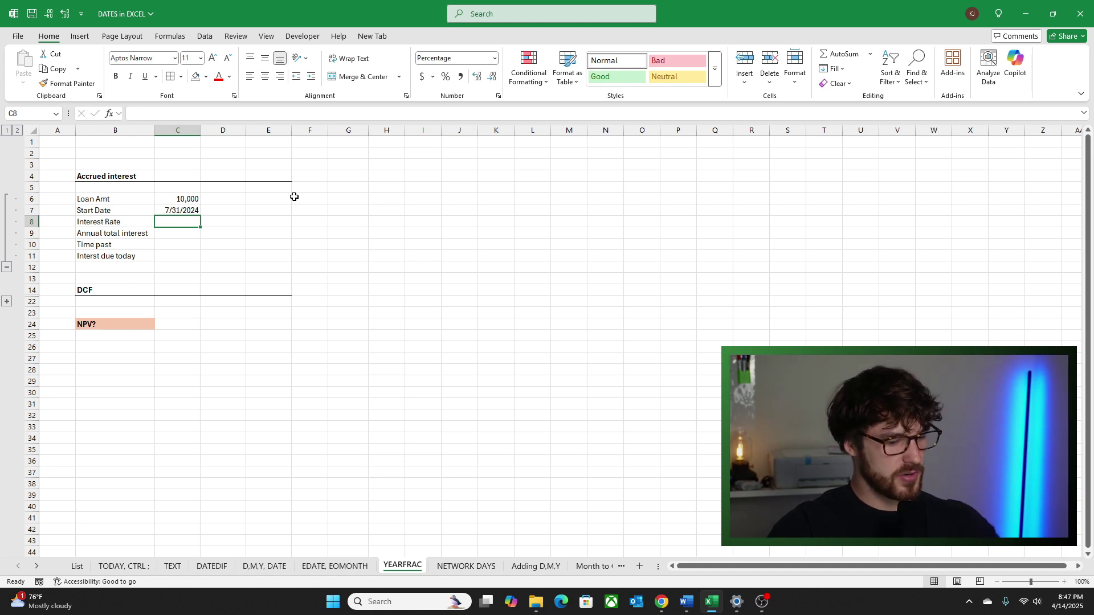
pyautogui.write('5')
pyautogui.press('Return')
# - Enter =C8*C6 in C9 to calculate the annual total interest
pyautogui.write('=')
pyautogui.press('Up')
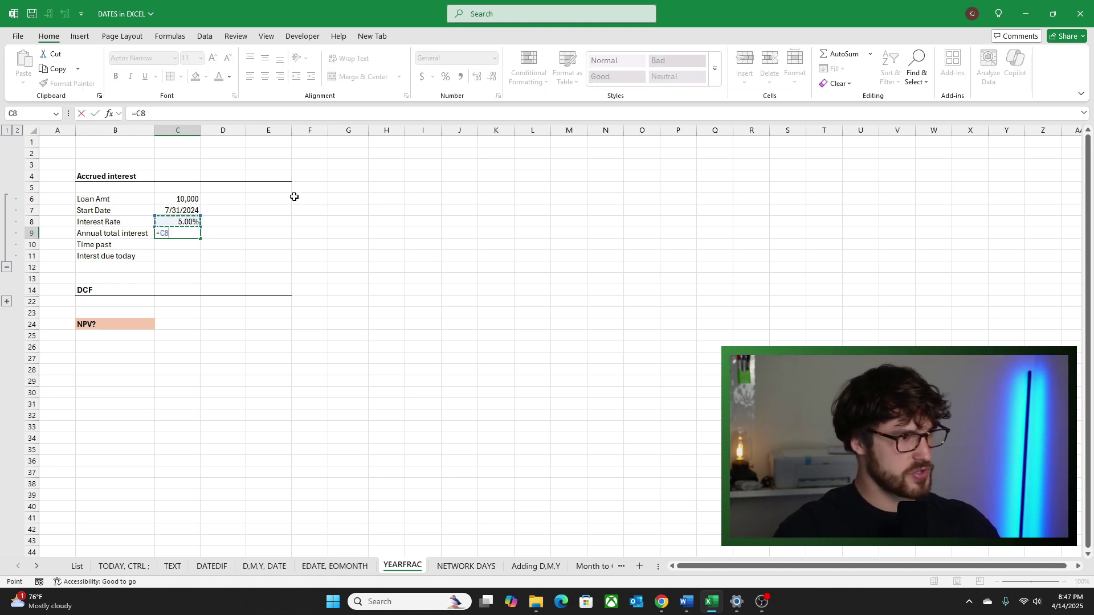
pyautogui.write('*')
pyautogui.press('Up')
pyautogui.press('Up')
pyautogui.press('Up')
pyautogui.press('Return')
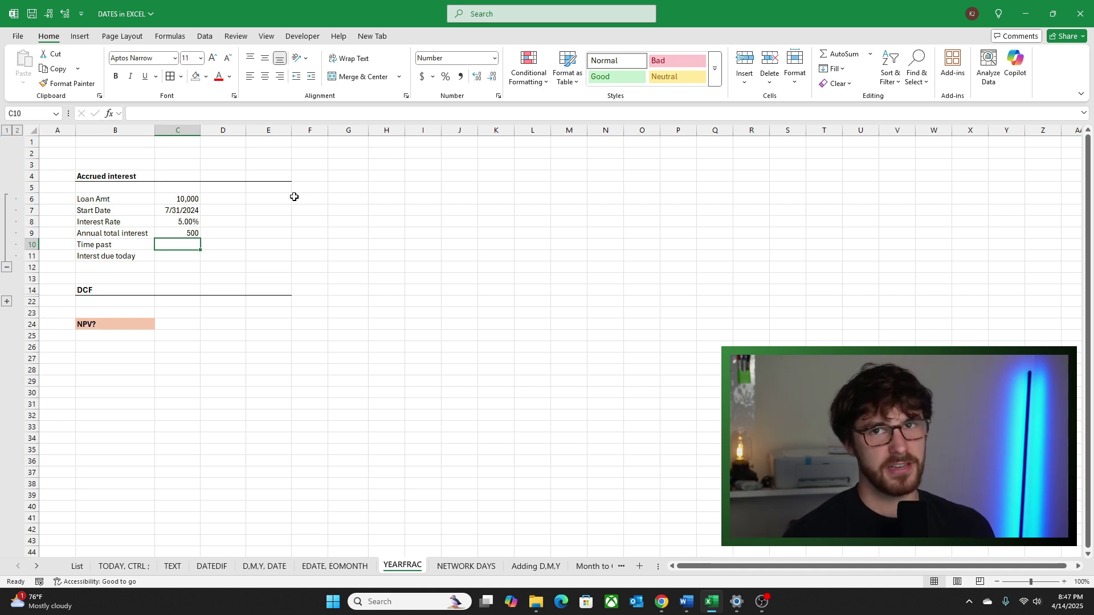
# - Enter =YEARFRAC(C7,TODAY()) in C10 to calculate the fraction of the year passed since the start date
pyautogui.write('=yearfr')
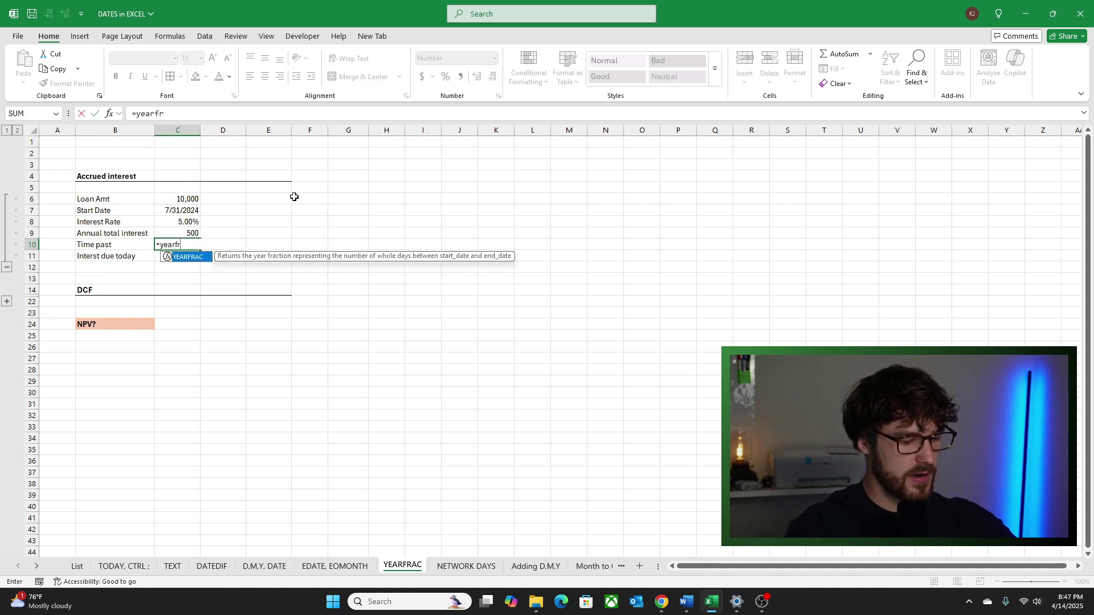
pyautogui.write('ac(')
pyautogui.press('Up')
pyautogui.press('Up')
pyautogui.press('Up')
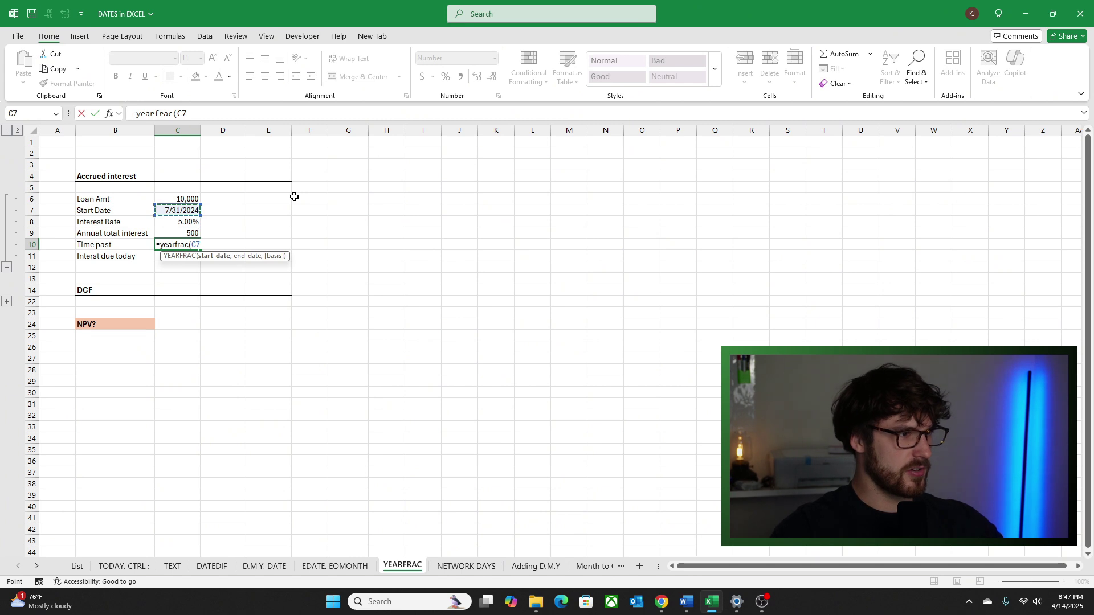
pyautogui.write(',today()')
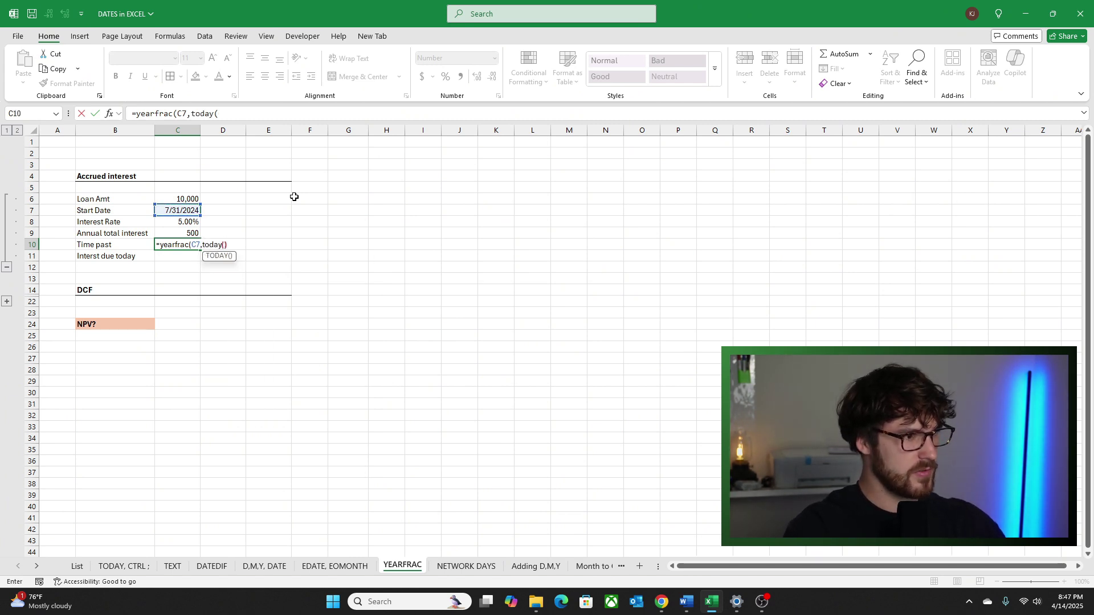
pyautogui.press('Return')
pyautogui.press('Return')
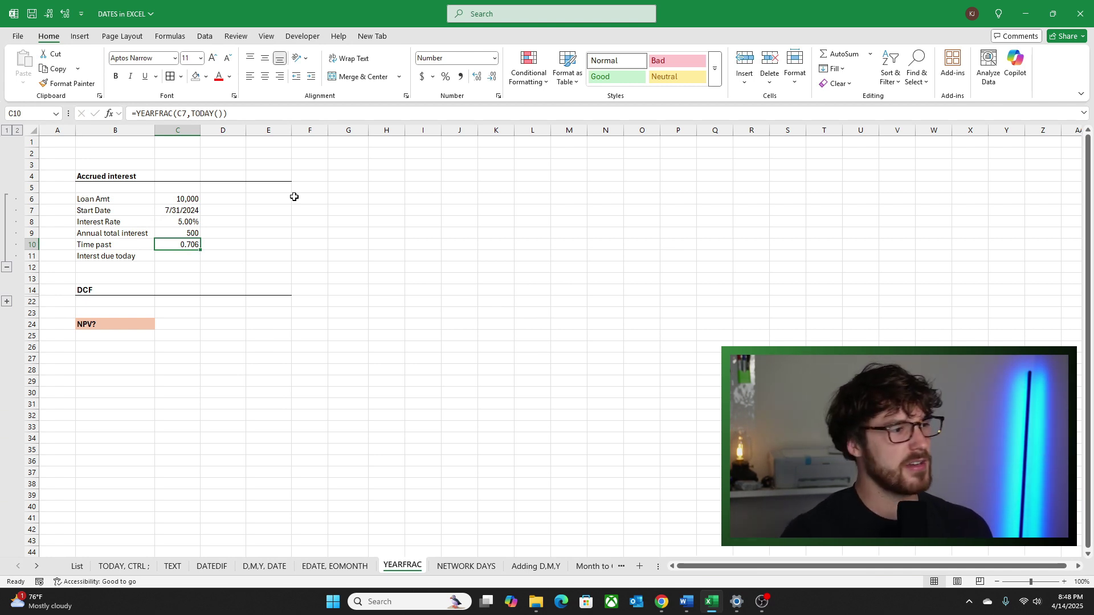
# - Enter =C10*C9 in C11 to calculate the interest due today
pyautogui.press('Down')
pyautogui.write('=')
pyautogui.press('Up')
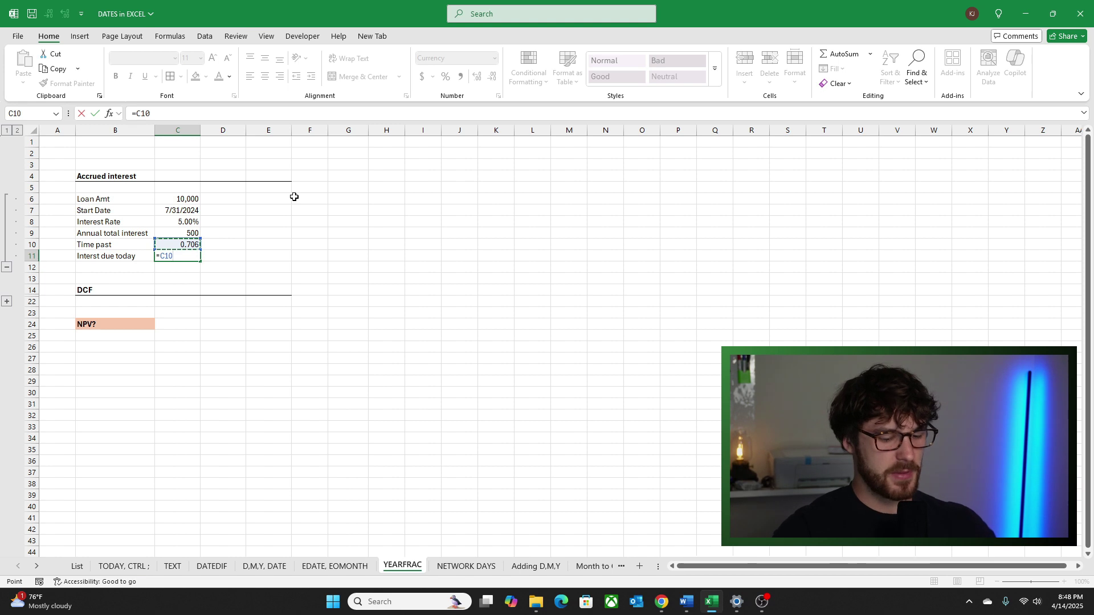
pyautogui.write('*')
pyautogui.press('Up')
pyautogui.press('Up')
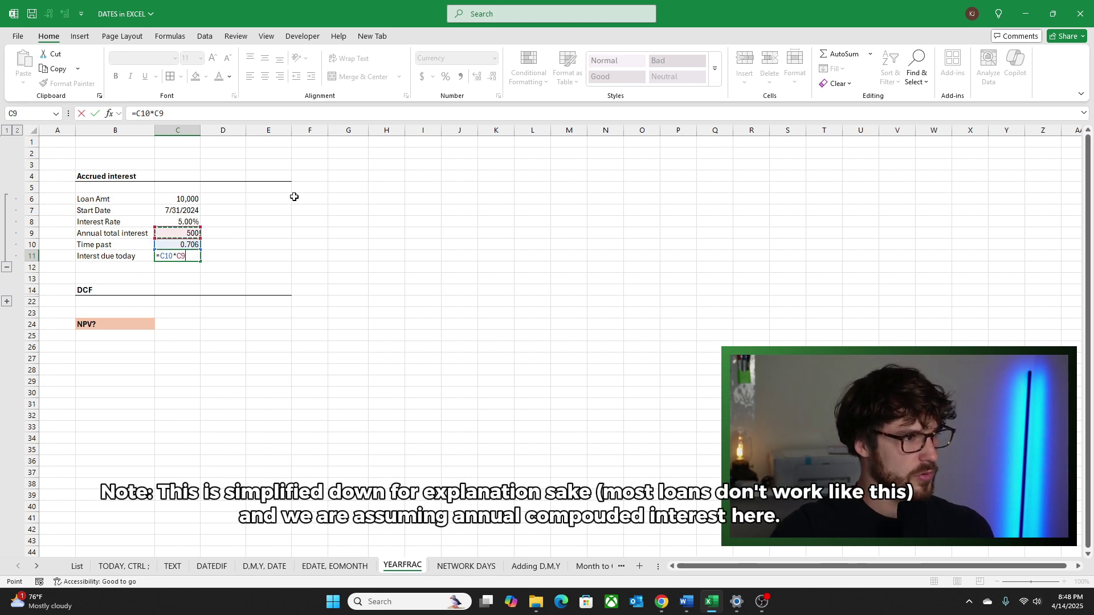
pyautogui.hotkey('ctrl', 'Return')
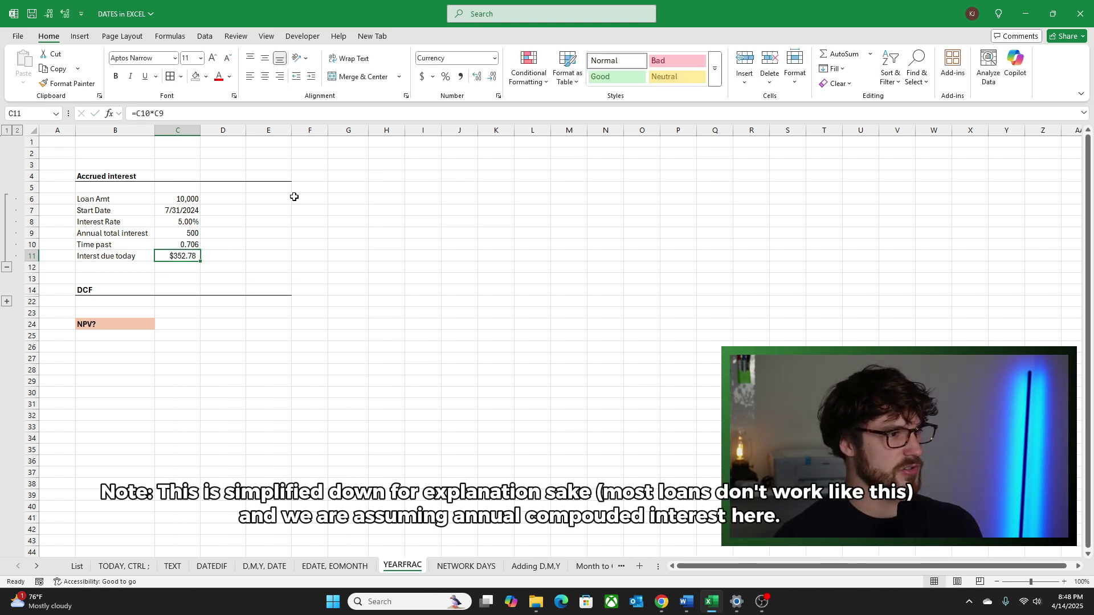
# - Review the accrued interest cells from the start date down, and examine the DCF section with its WACC in C16
pyautogui.press('Up')
pyautogui.press('Up')
pyautogui.press('Up')
pyautogui.press('Up')
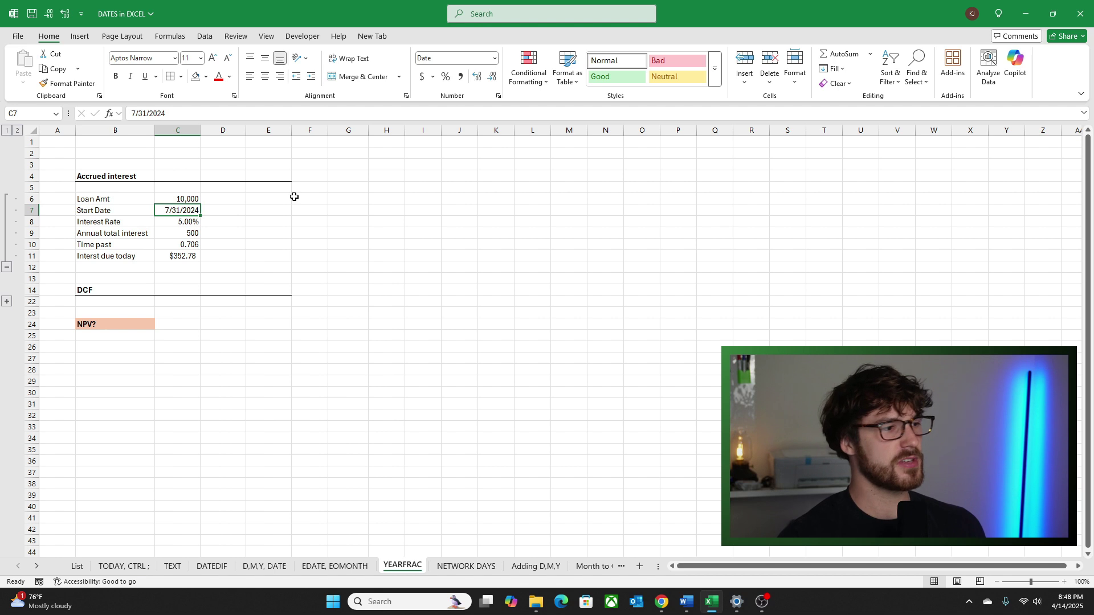
pyautogui.press('Down')
pyautogui.press('Down')
pyautogui.press('Down')
pyautogui.press('Down')
pyautogui.press('Down')
pyautogui.press('Down')
pyautogui.press('Down')
pyautogui.press('Down')
pyautogui.press('Down')
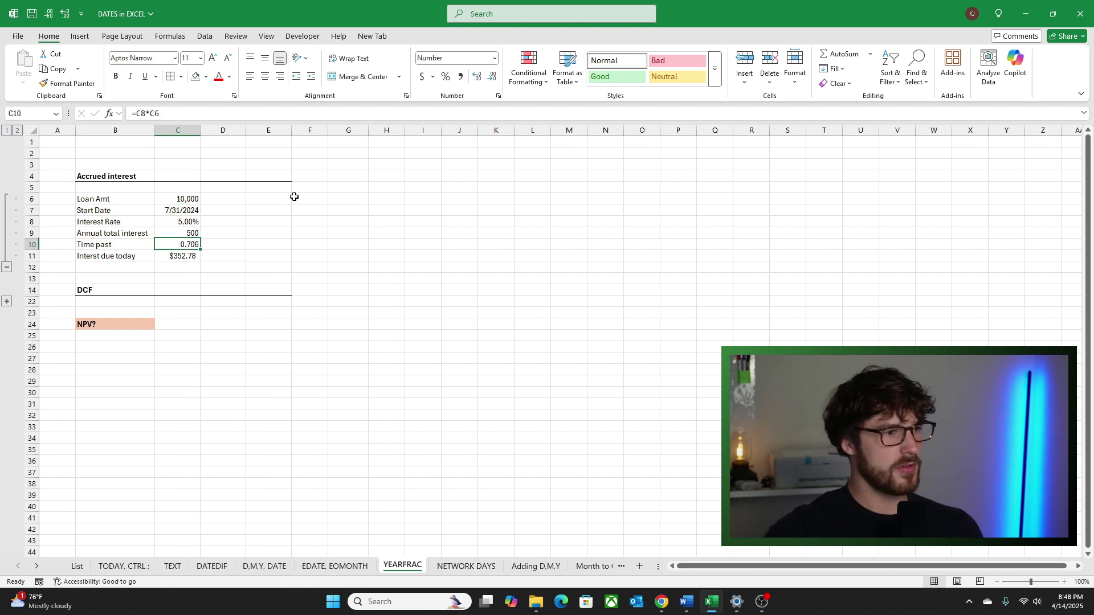
pyautogui.press('Left')
pyautogui.press('Up')
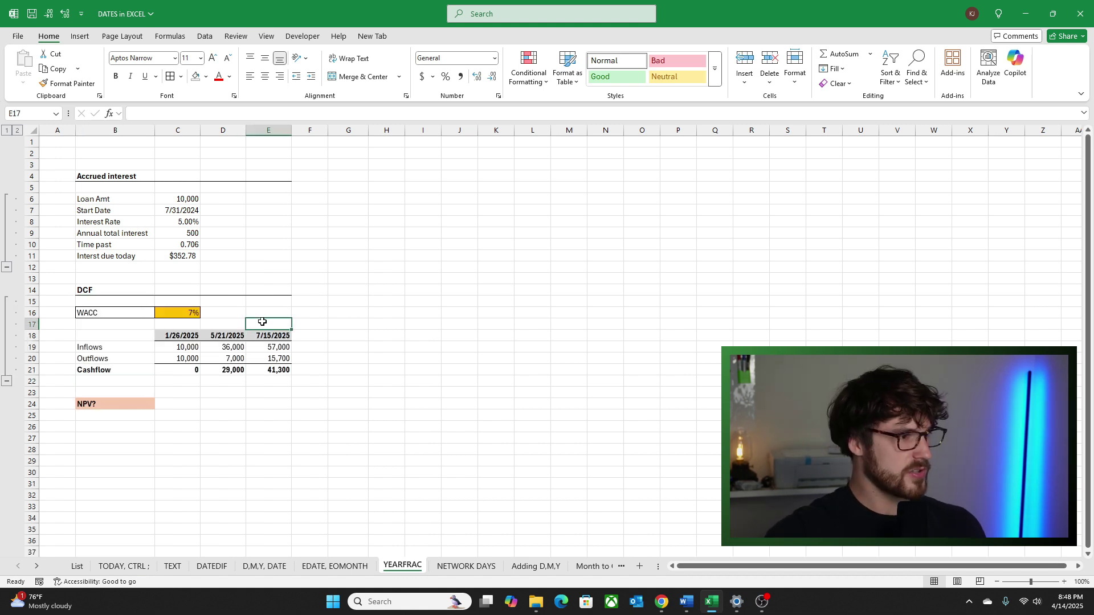
pyautogui.click(173, 314)
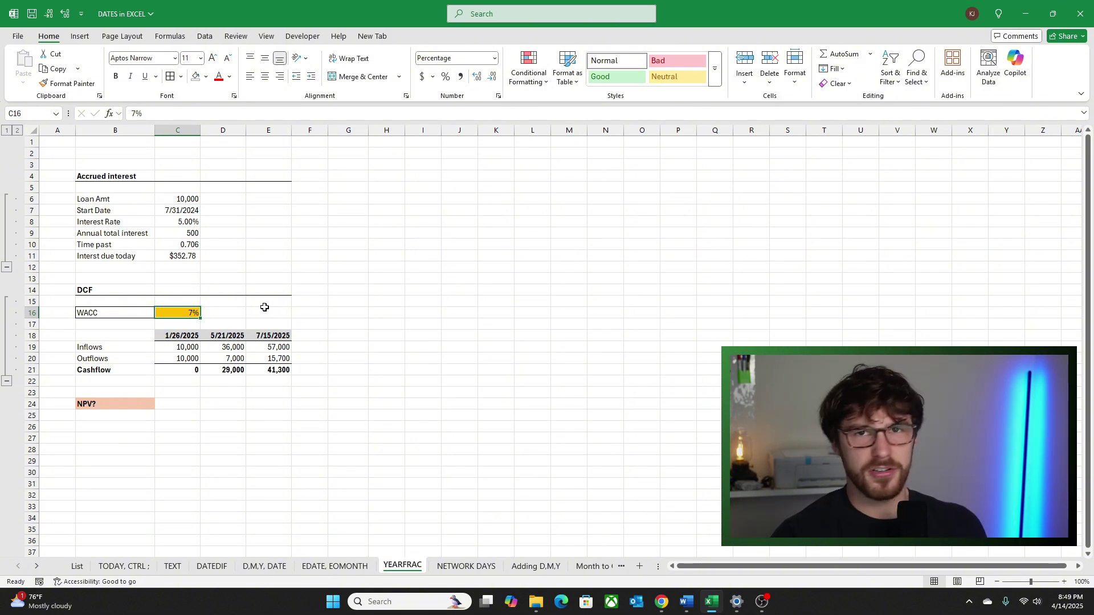
# - Enter =XNPV($C$16,C21:E21,C18:E18) in B25 to calculate the net present value from the WACC, cash flows and dates
pyautogui.click(121, 415)
pyautogui.write('=xnpv(')
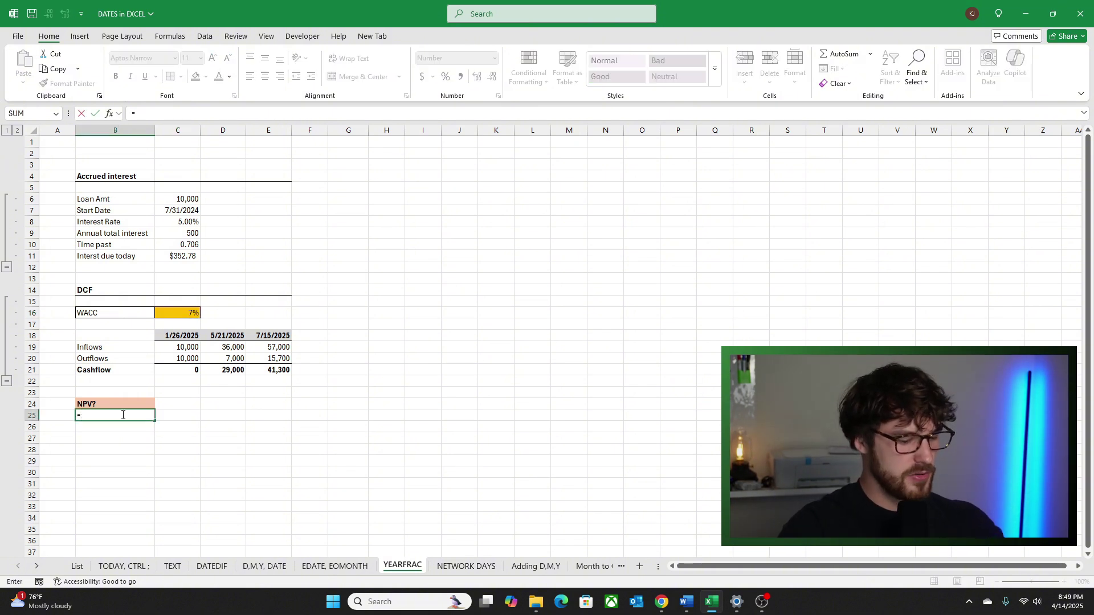
pyautogui.press('Up')
pyautogui.press('Up')
pyautogui.press('Up')
pyautogui.press('Up')
pyautogui.press('Up')
pyautogui.press('Up')
pyautogui.press('Up')
pyautogui.press('Up')
pyautogui.press('Up')
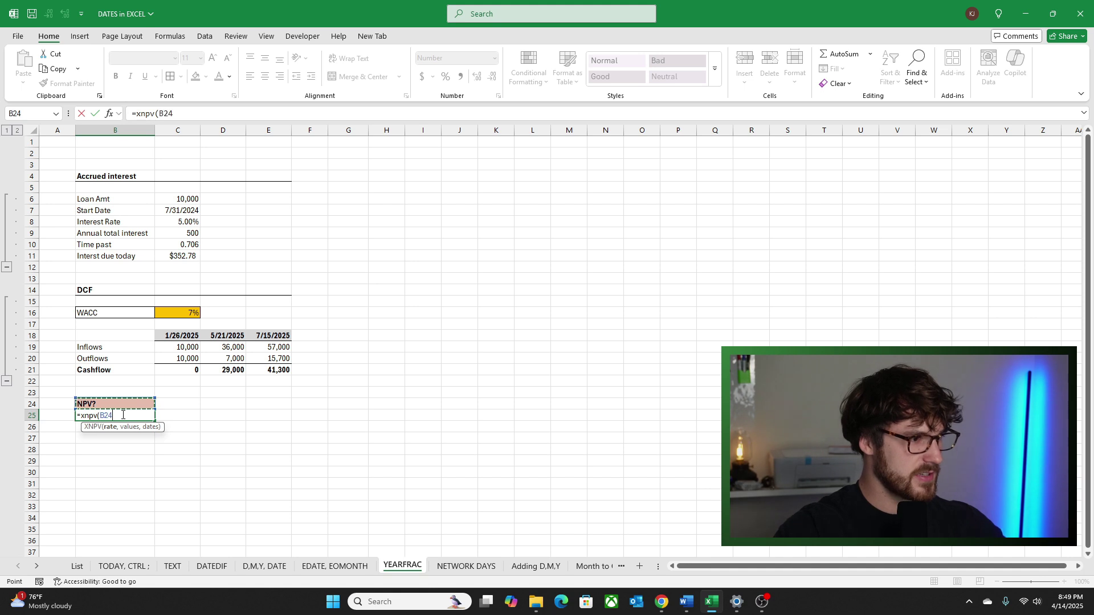
pyautogui.press('Right')
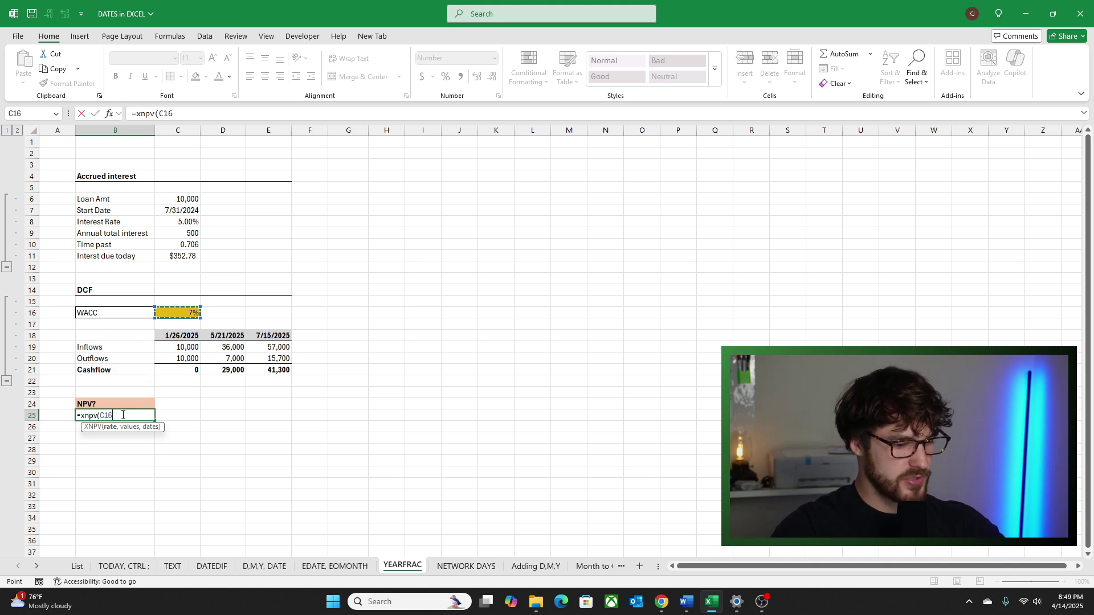
pyautogui.press('F4')
pyautogui.write(',')
pyautogui.press('Up')
pyautogui.press('Up')
pyautogui.press('Up')
pyautogui.press('Up')
pyautogui.press('Up')
pyautogui.press('Down')
pyautogui.press('Right')
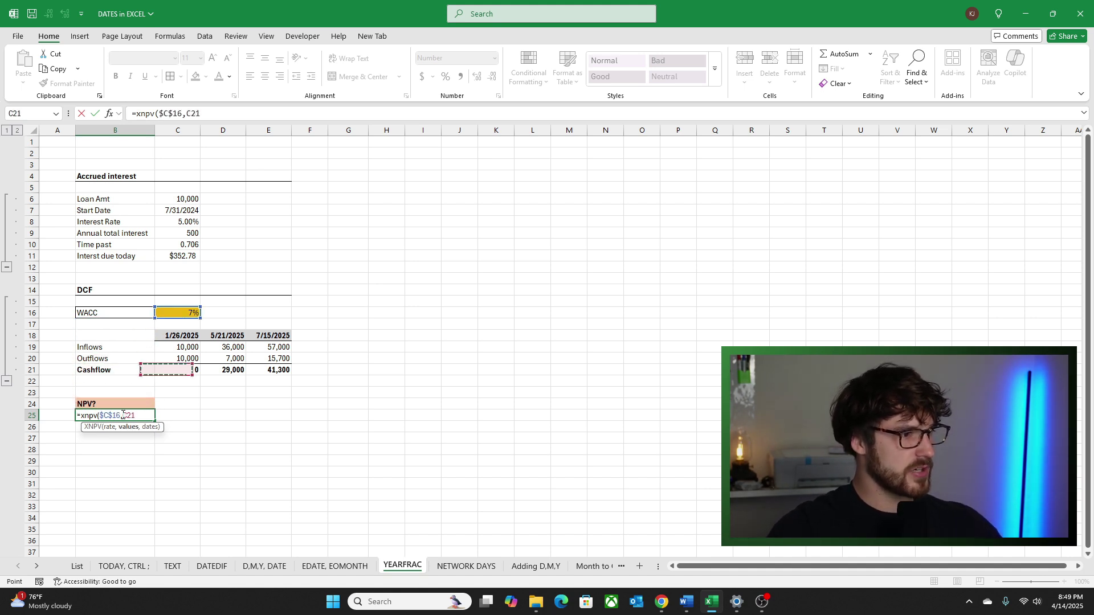
pyautogui.hotkey('shift', 'Right')
pyautogui.hotkey('shift', 'Right')
pyautogui.write(',')
pyautogui.press('Up')
pyautogui.press('Up')
pyautogui.press('Up')
pyautogui.press('Up')
pyautogui.press('Up')
pyautogui.press('Up')
pyautogui.press('Up')
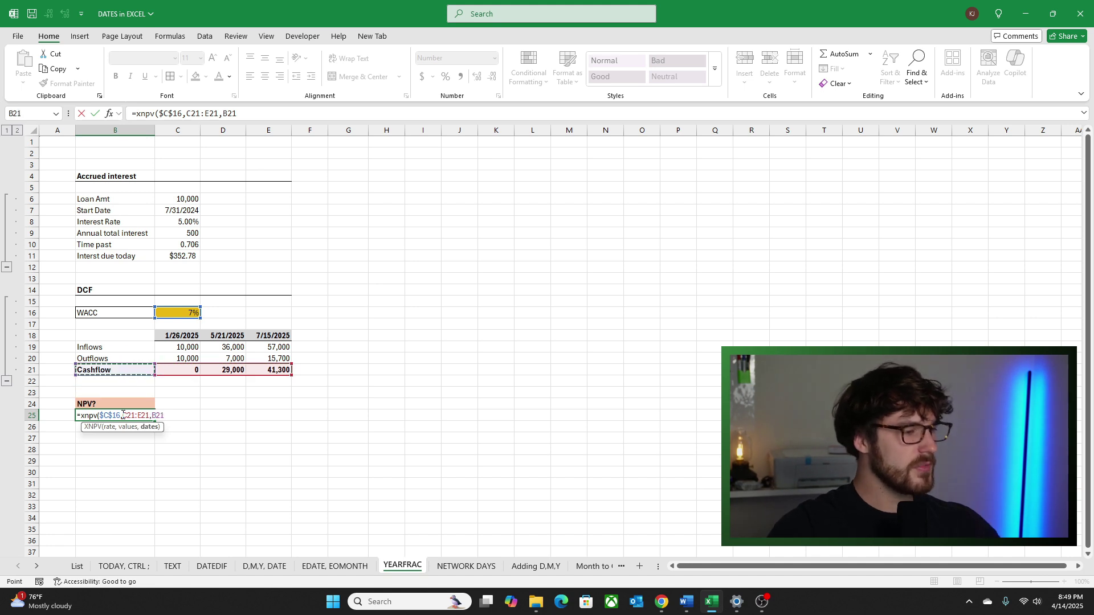
pyautogui.press('Right')
pyautogui.hotkey('shift', 'Right')
pyautogui.hotkey('shift', 'Right')
pyautogui.press('Return')
# - Label B22, directly below the Cashflow row, as "Yearfrac"
pyautogui.press('Up')
pyautogui.press('Up')
pyautogui.press('Up')
pyautogui.press('Up')
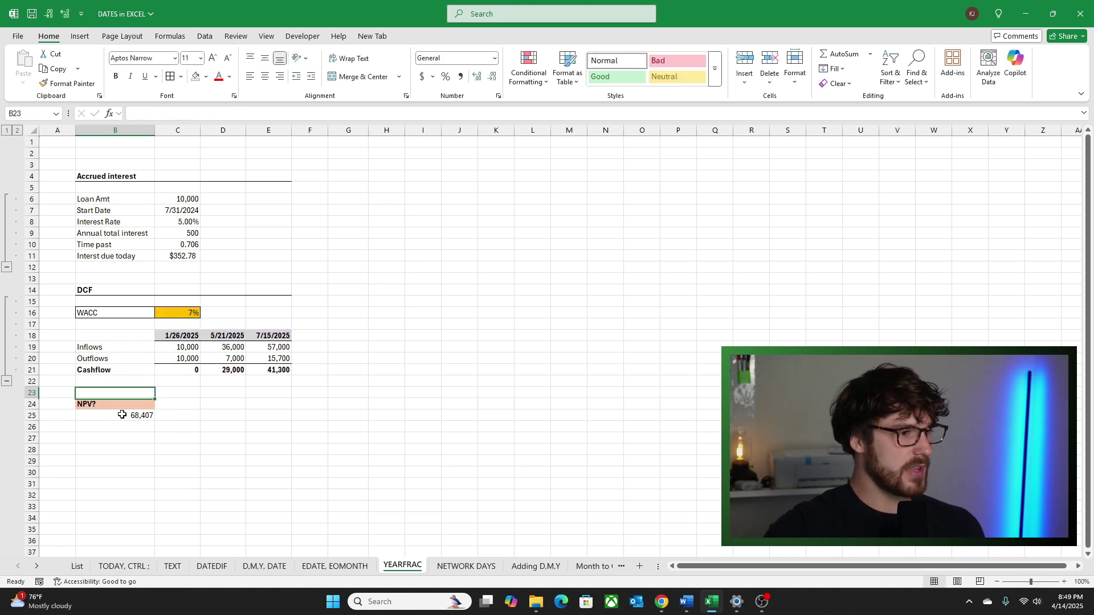
pyautogui.press('F2')
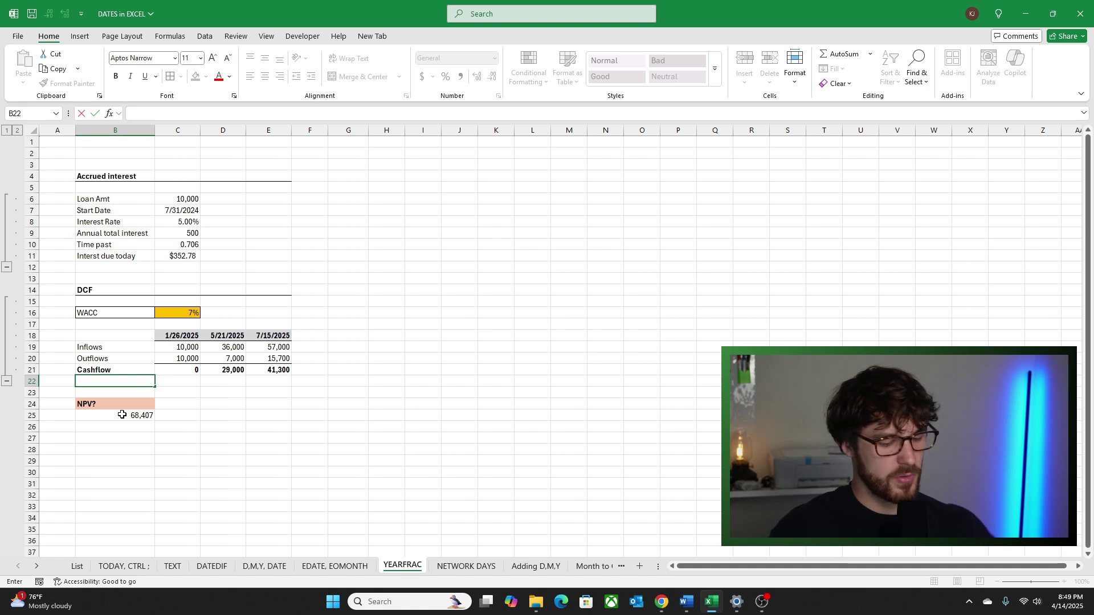
pyautogui.write('Yearfrac')
pyautogui.press('Right')
# - Enter =YEARFRAC(D18,C18,1) in D22 to get the actual/actual year fraction between the first two cash flow dates
pyautogui.press('Right')
pyautogui.write('=ye')
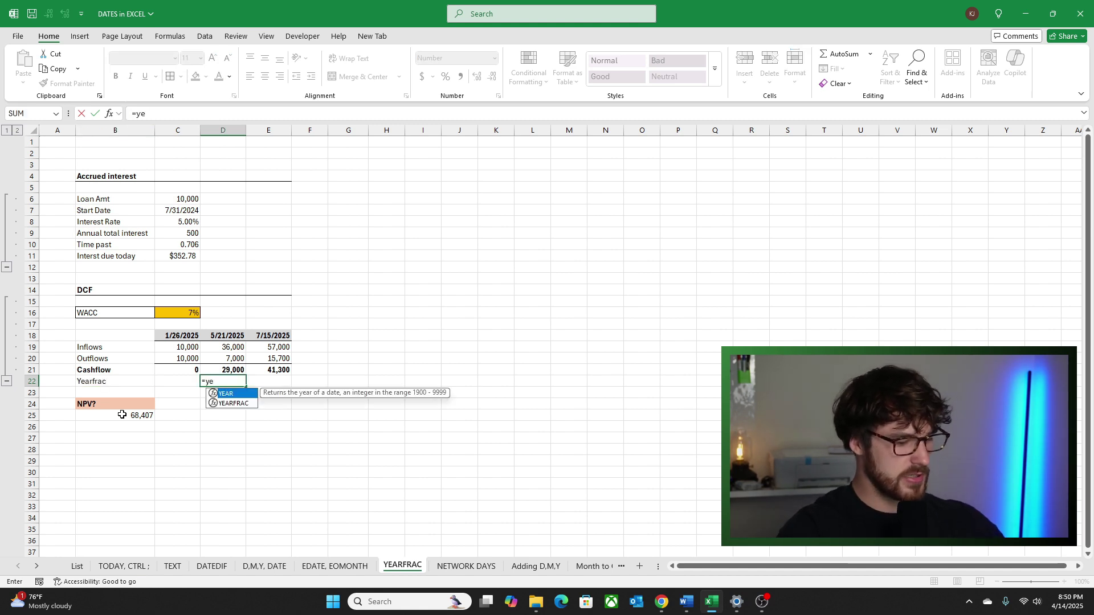
pyautogui.write('arfrac(')
pyautogui.press('Up')
pyautogui.press('Up')
pyautogui.press('Up')
pyautogui.press('Up')
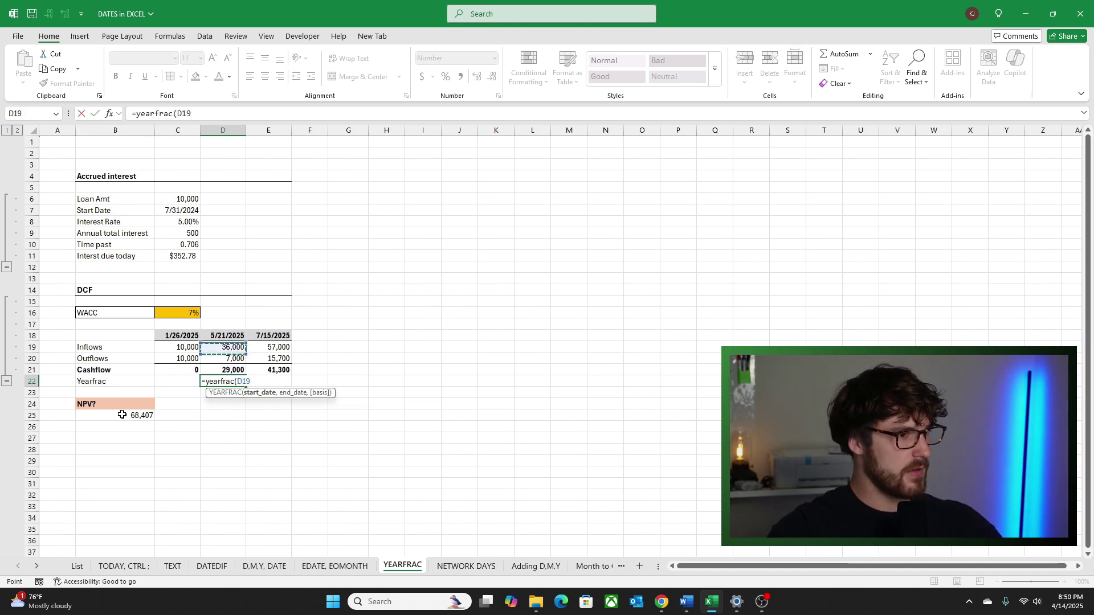
pyautogui.write(',')
pyautogui.press('Down')
pyautogui.press('Down')
pyautogui.press('Up')
pyautogui.press('Left')
pyautogui.press('Up')
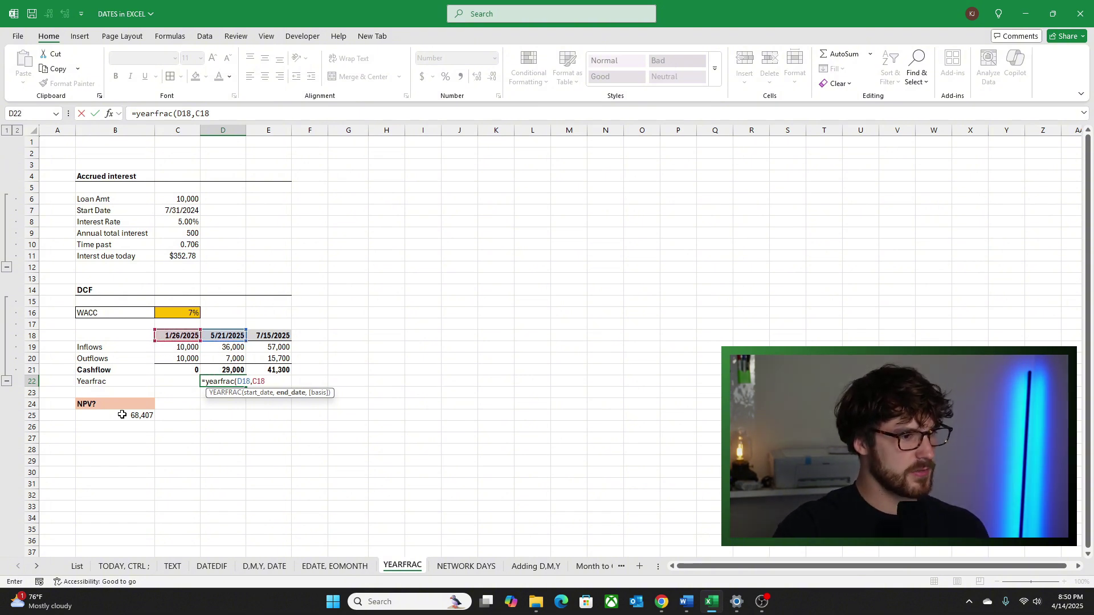
pyautogui.write(',')
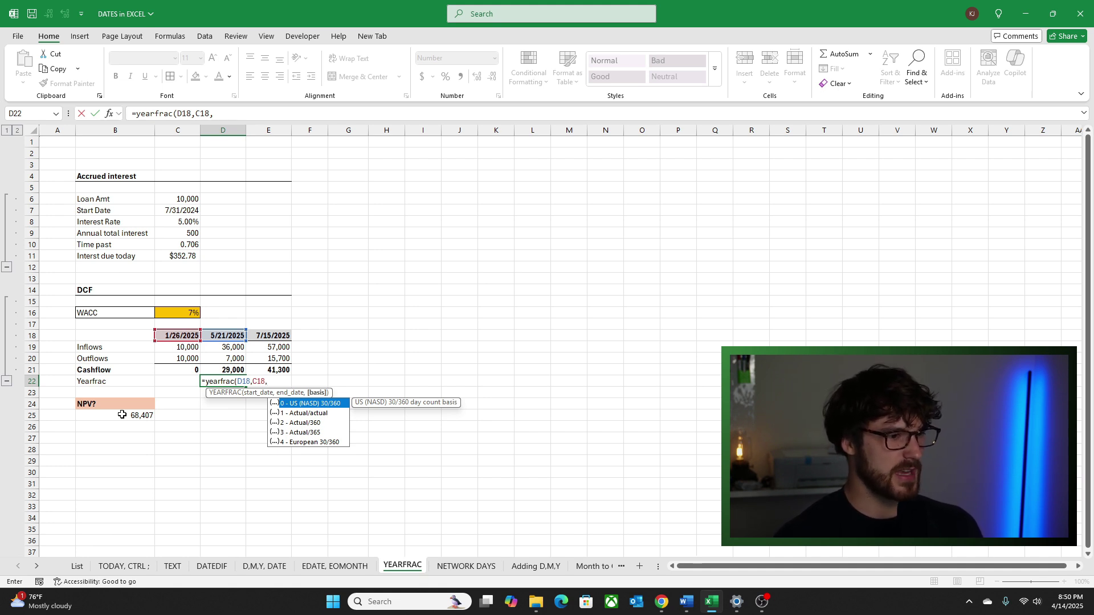
pyautogui.write('1')
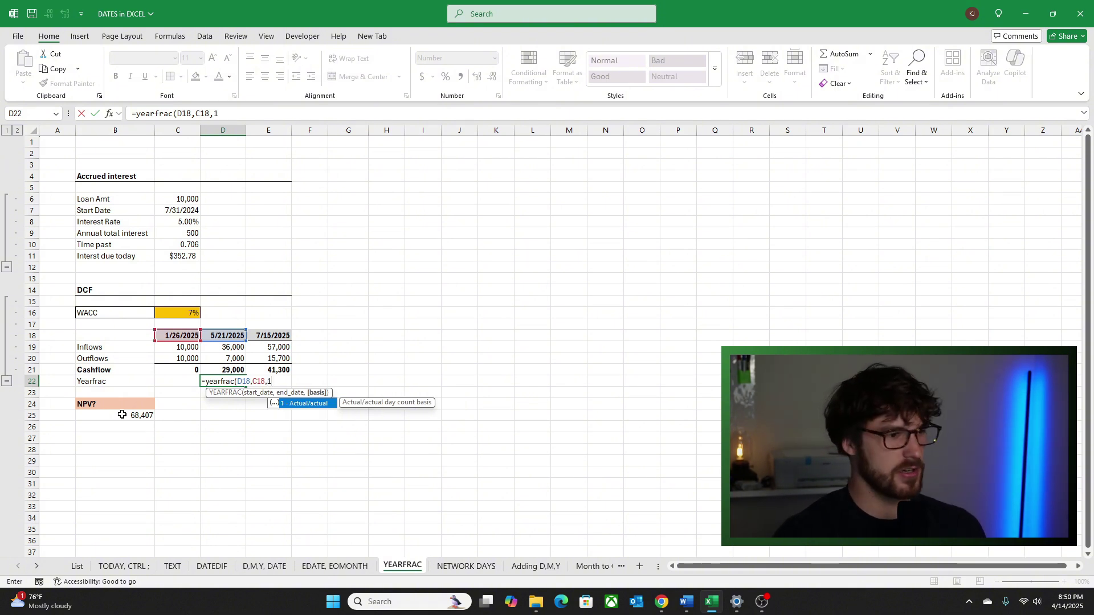
pyautogui.write(')')
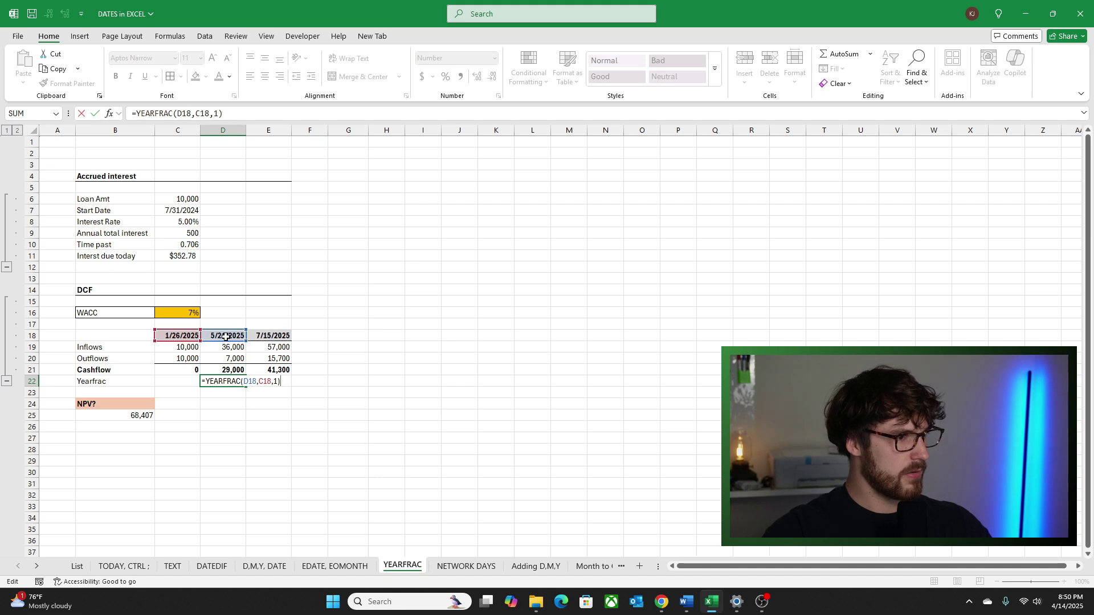
# - Make the C18 reference in D22's YEARFRAC formula absolute as $C$18 and fill the formula across to E22
pyautogui.click(249, 381)
pyautogui.click(265, 377)
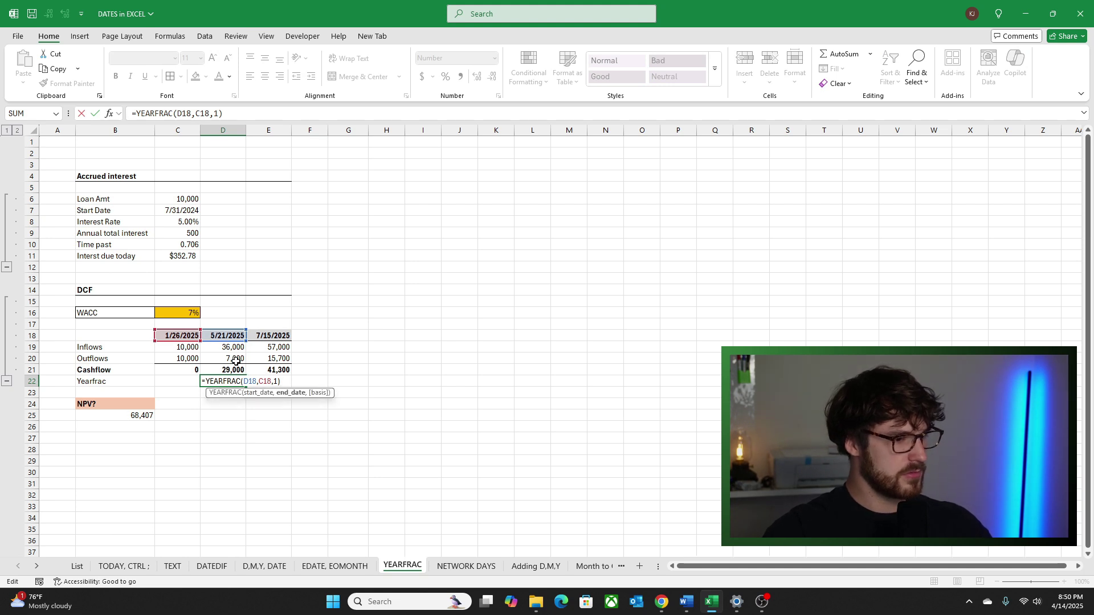
pyautogui.press('F4')
pyautogui.press('Return')
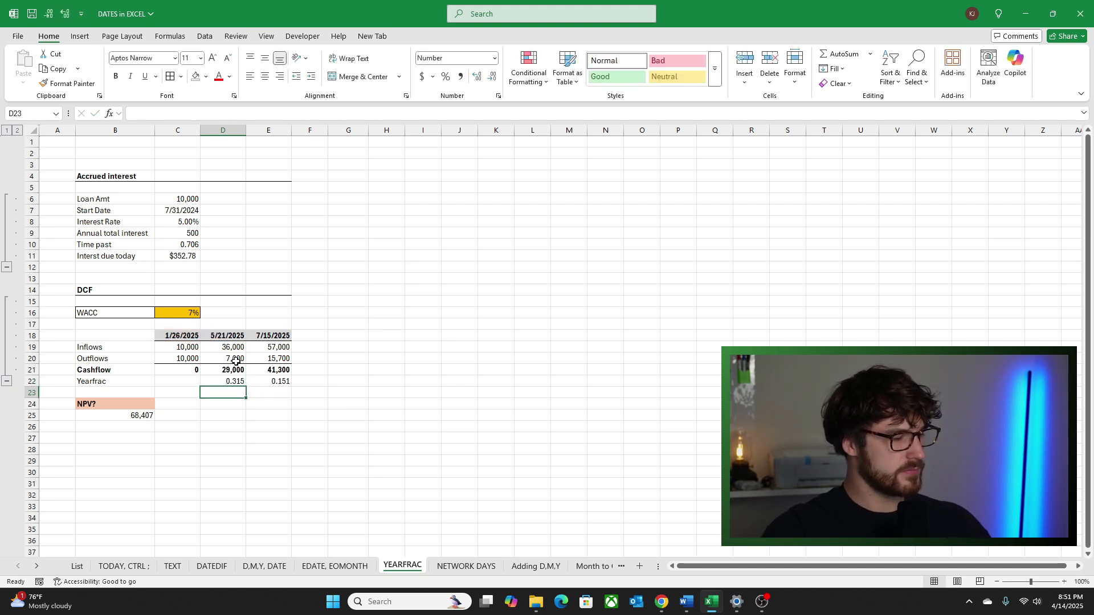
pyautogui.press('Up')
pyautogui.hotkey('shift', 'Right')
pyautogui.hotkey('ctrl', 'r')
pyautogui.press('Right')
pyautogui.press('Down')
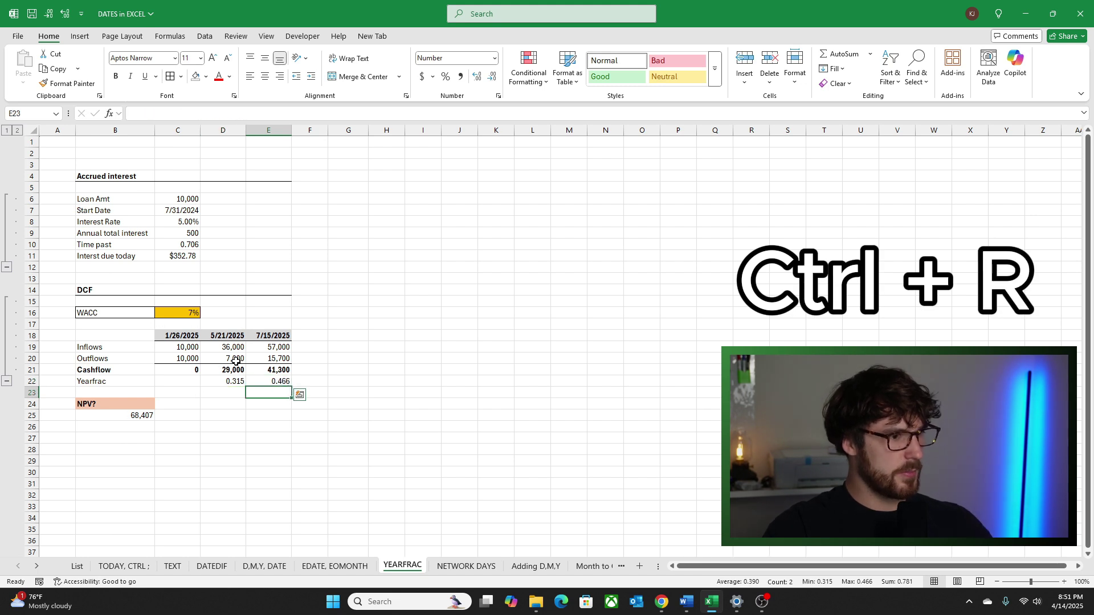
# - Label B23, directly below the Yearfrac row, as "Discounted CF"
pyautogui.press('Up')
pyautogui.press('Left')
pyautogui.press('Left')
pyautogui.press('Down')
pyautogui.press('Left')
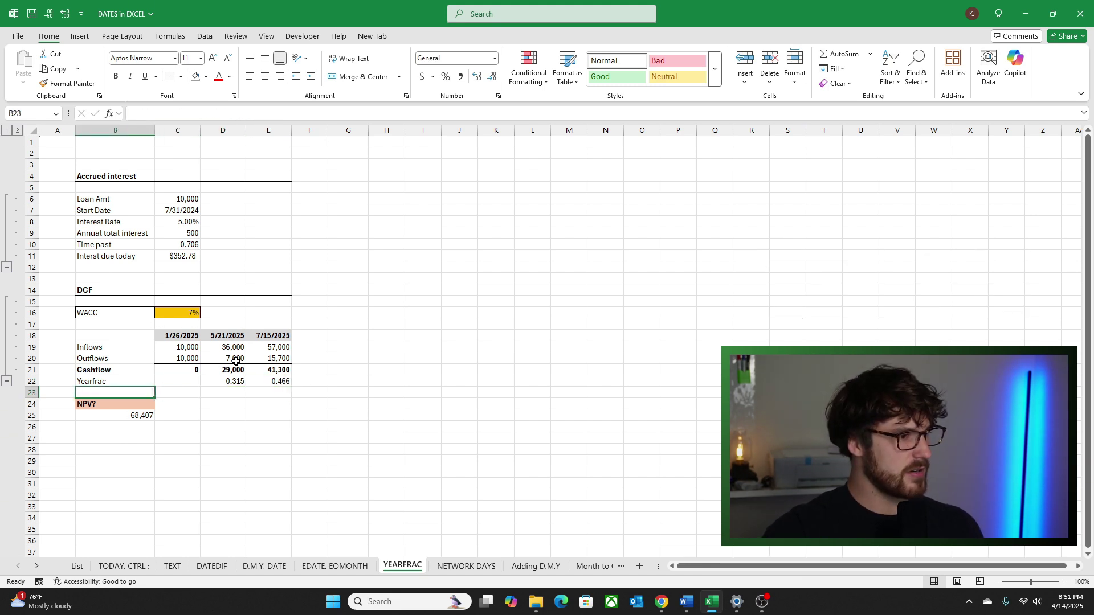
pyautogui.write('Disco')
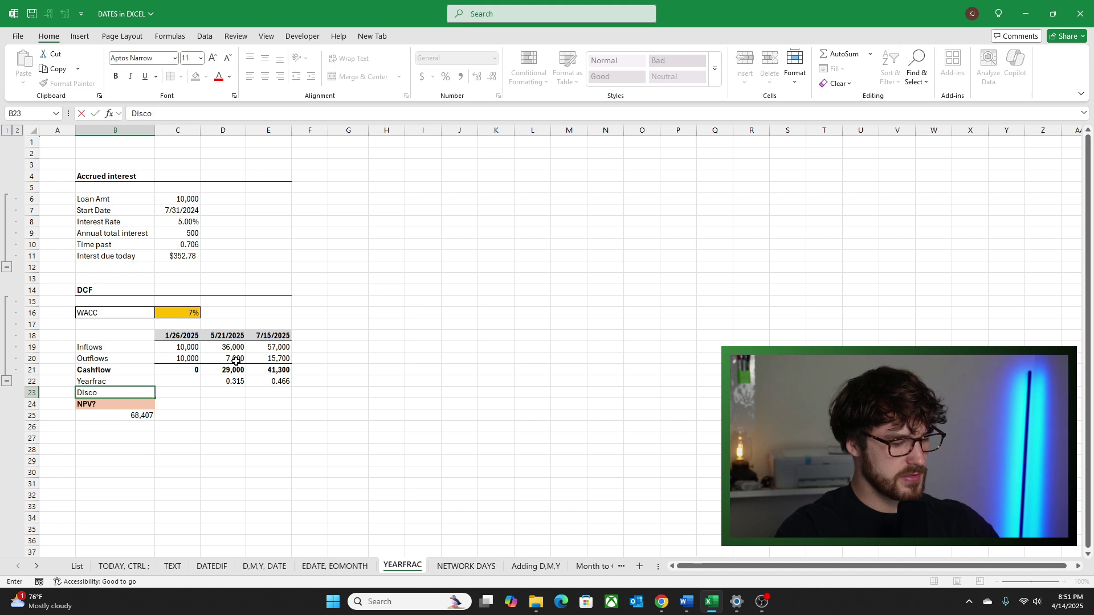
pyautogui.write('unted CF')
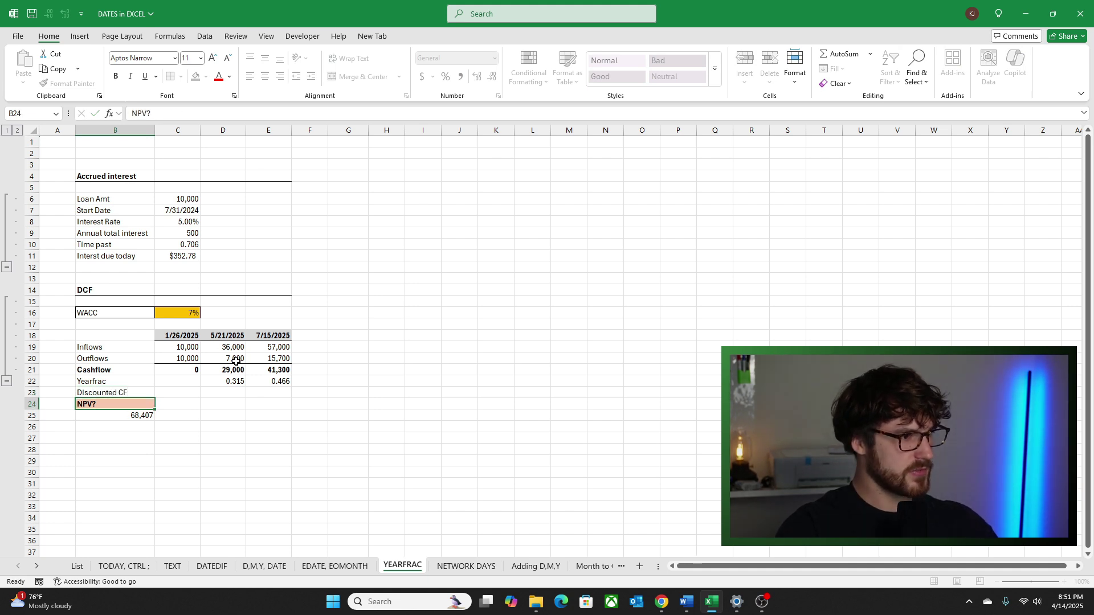
pyautogui.press('Return')
# - Enter =(D21)/(1+$C$16)^D22 in D23 to discount the second date's cash flow by the WACC and year fraction
pyautogui.press('Up')
pyautogui.press('Right')
pyautogui.press('Right')
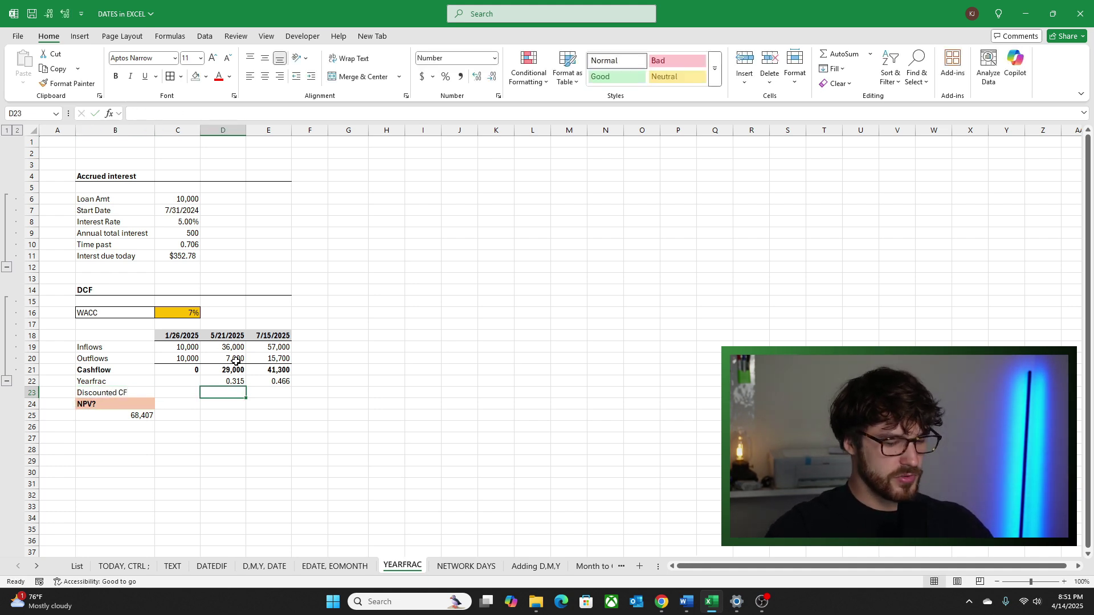
pyautogui.write('=')
pyautogui.press('Up')
pyautogui.press('Up')
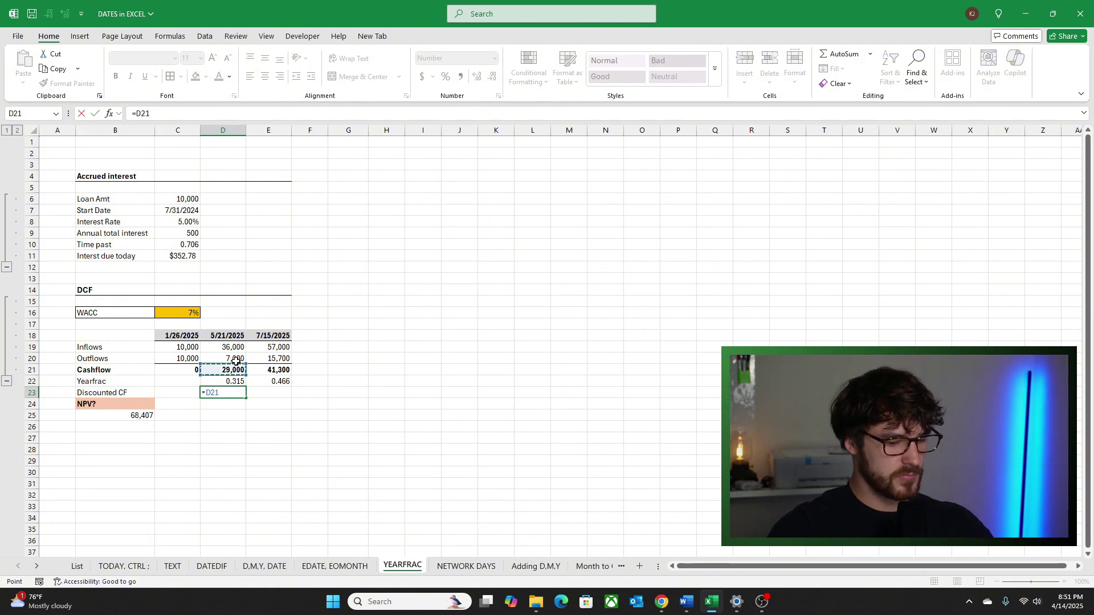
pyautogui.press('BackSpace')
pyautogui.press('BackSpace')
pyautogui.press('BackSpace')
pyautogui.write('(')
pyautogui.press('Up')
pyautogui.press('Up')
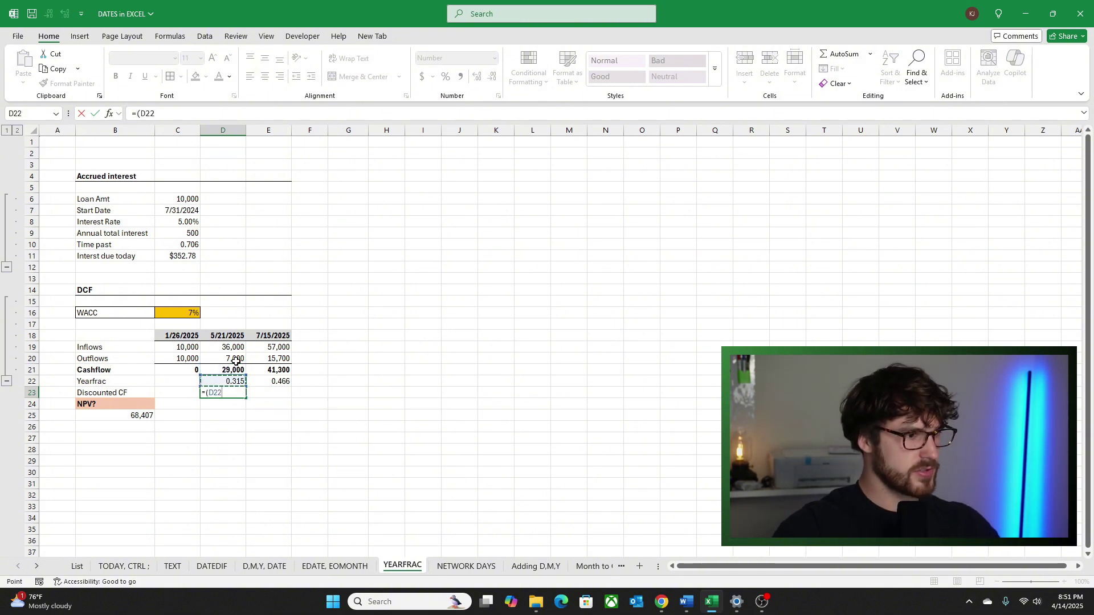
pyautogui.write(')')
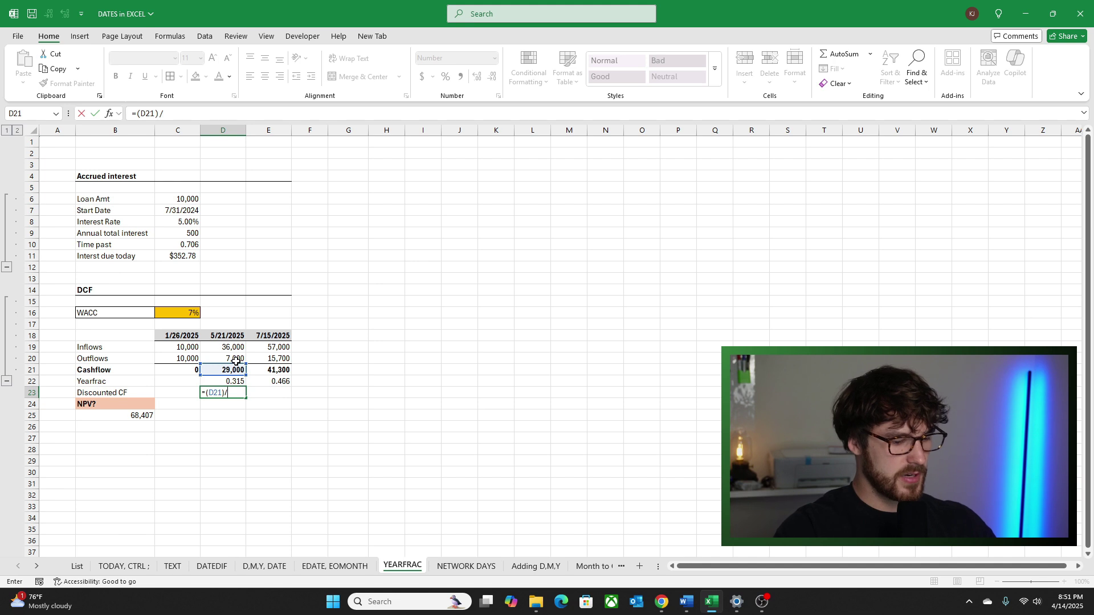
pyautogui.write('/(1')
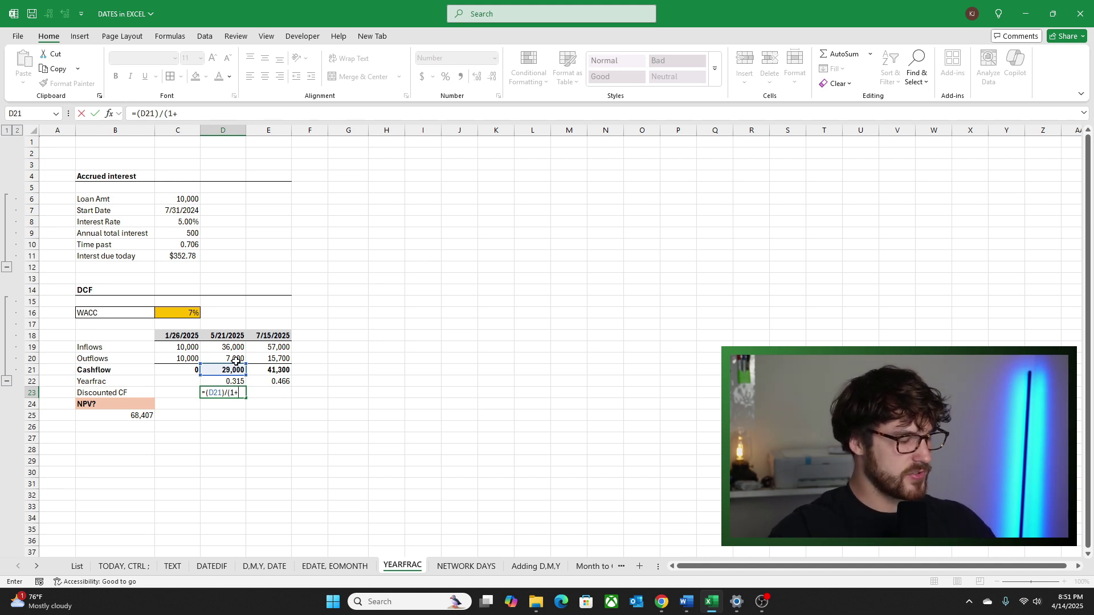
pyautogui.write('+')
pyautogui.press('Up')
pyautogui.press('Up')
pyautogui.press('Up')
pyautogui.press('Up')
pyautogui.press('Up')
pyautogui.press('Up')
pyautogui.press('Up')
pyautogui.press('Left')
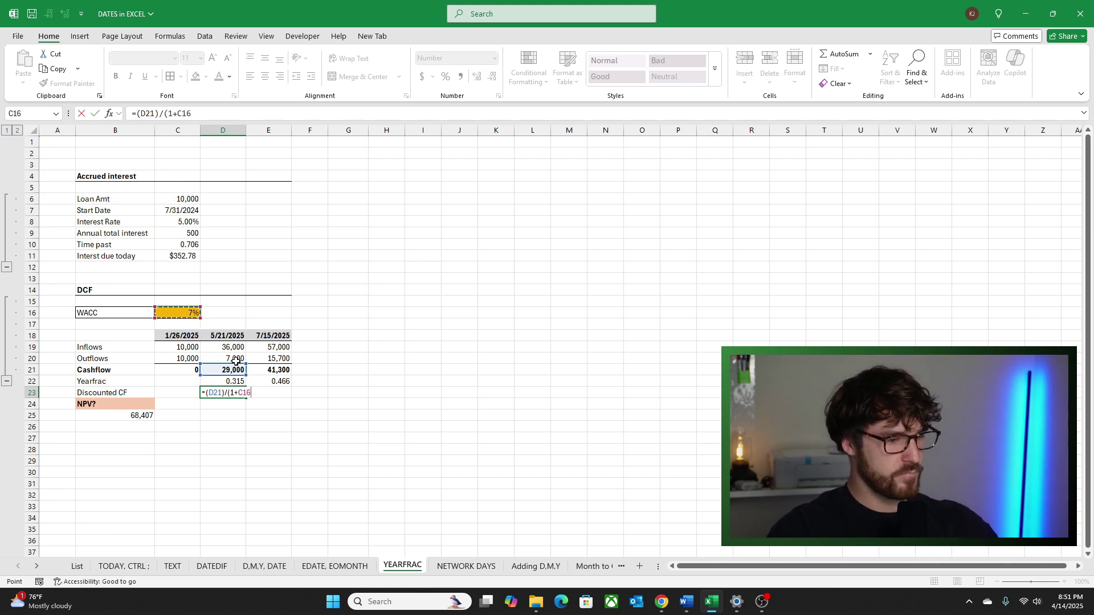
pyautogui.press('F4')
pyautogui.write(')')
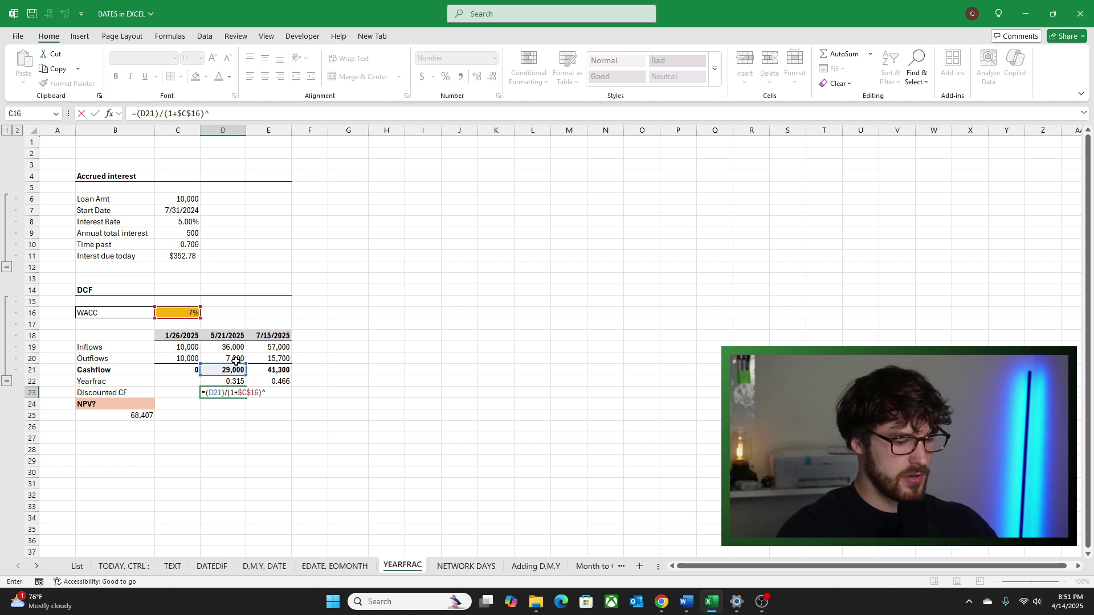
pyautogui.write('^')
pyautogui.press('Up')
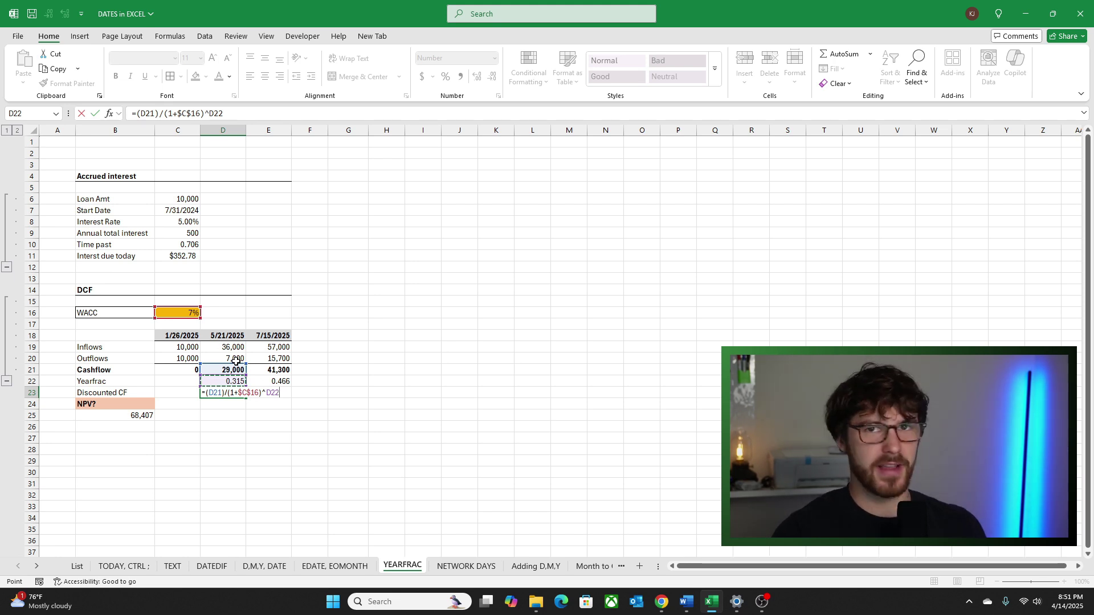
pyautogui.hotkey('ctrl', 'Return')
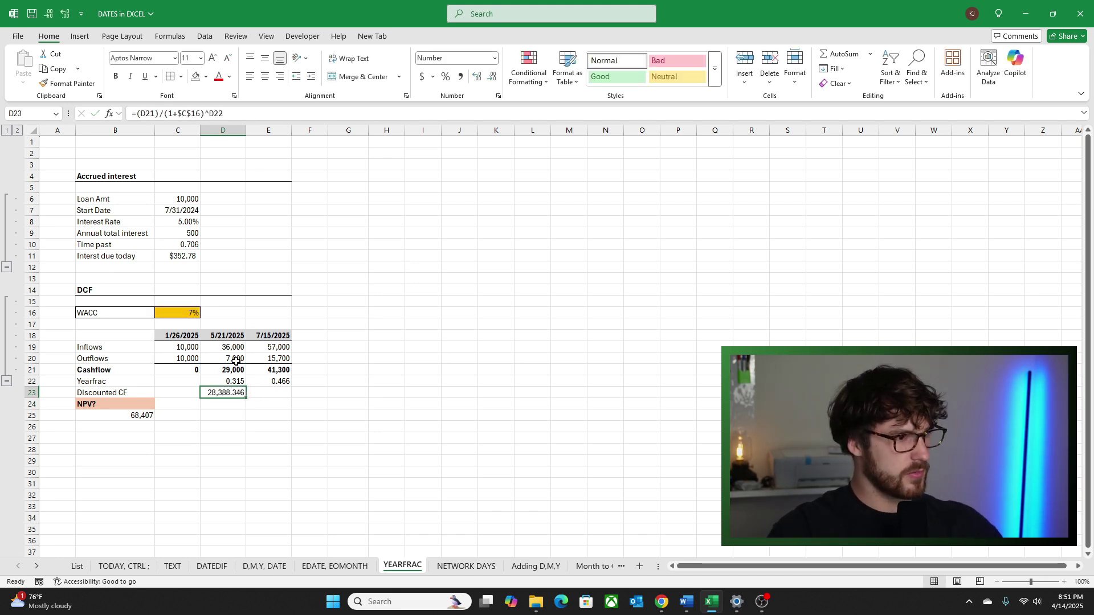
# - Show D23 without decimals, copy its discounted cash flow formula into E23 and check the copied references
pyautogui.hotkey('shift', 'Right')
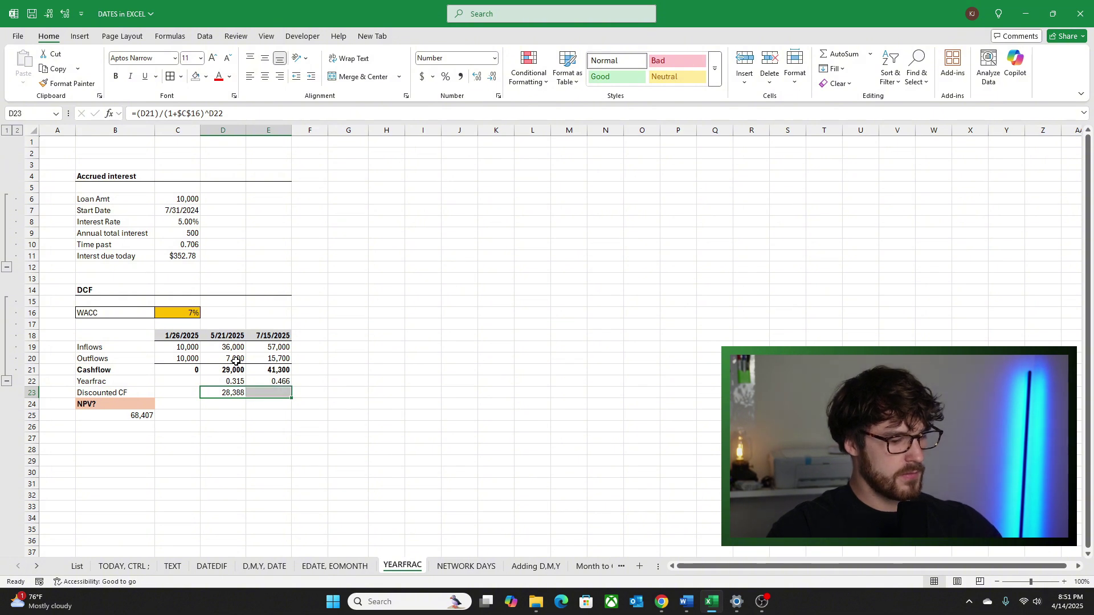
pyautogui.hotkey('ctrl', 'r')
pyautogui.press('Right')
pyautogui.press('F2')
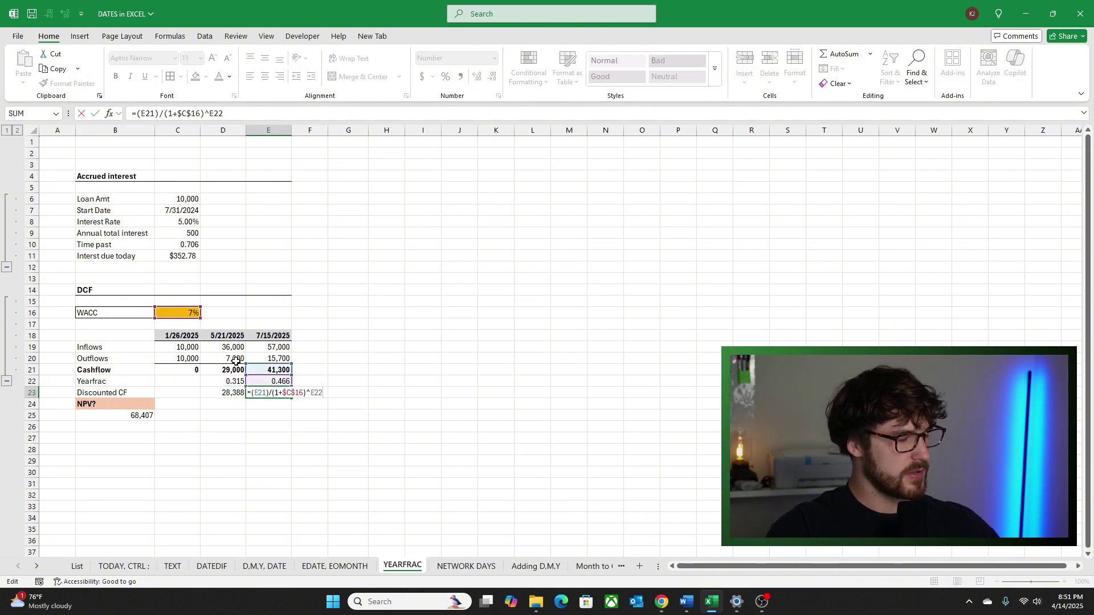
pyautogui.press('Tab')
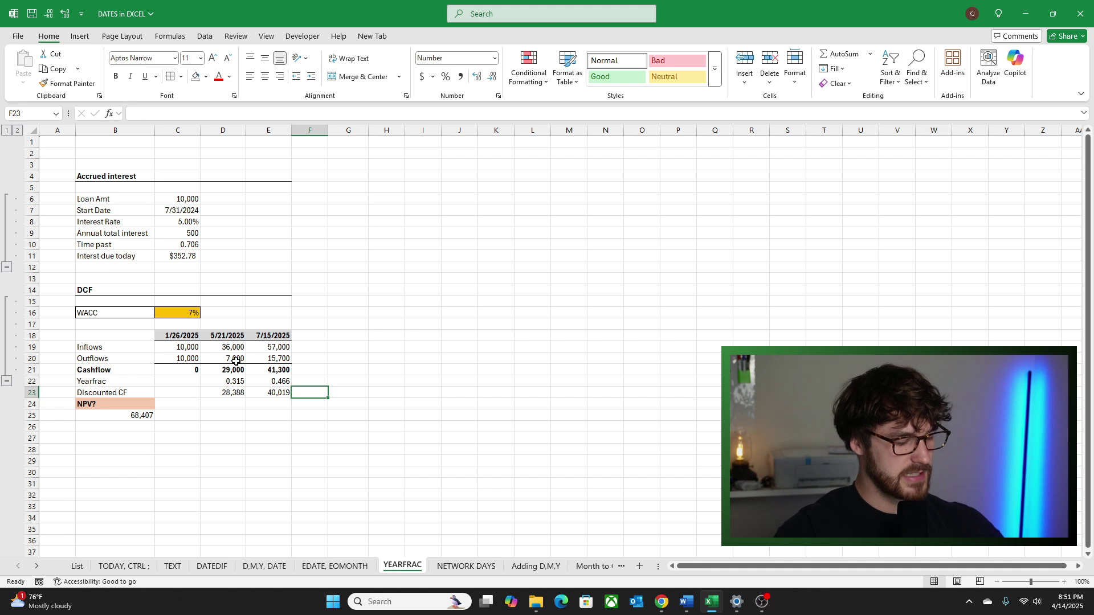
# - Total the discounted cash flows in F23 and enter =F23=B25 in F24 to compare the total with the XNPV result
pyautogui.hotkey('alt', '=')
pyautogui.hotkey('ctrl', 'Return')
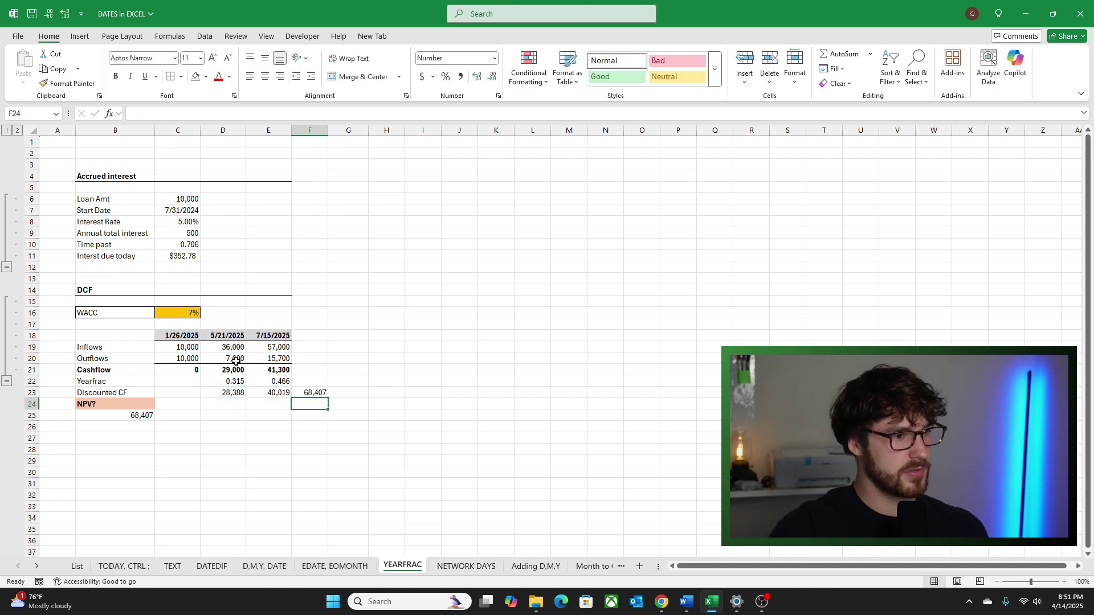
pyautogui.press('Down')
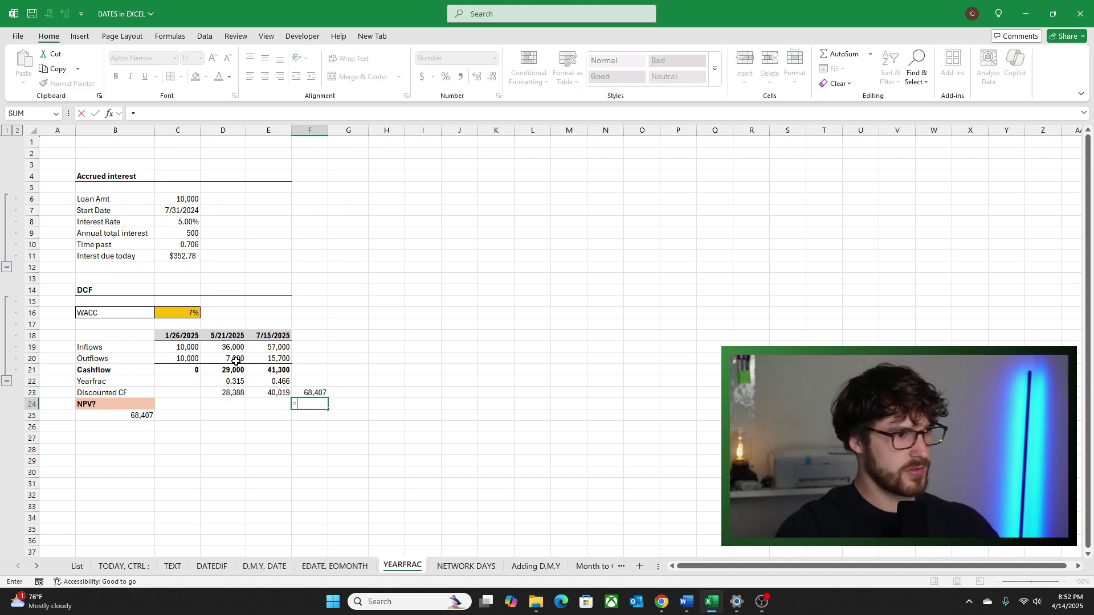
pyautogui.write('=')
pyautogui.press('Up')
pyautogui.write('=')
pyautogui.press('Left')
pyautogui.press('Left')
pyautogui.press('Left')
pyautogui.press('Left')
pyautogui.press('Down')
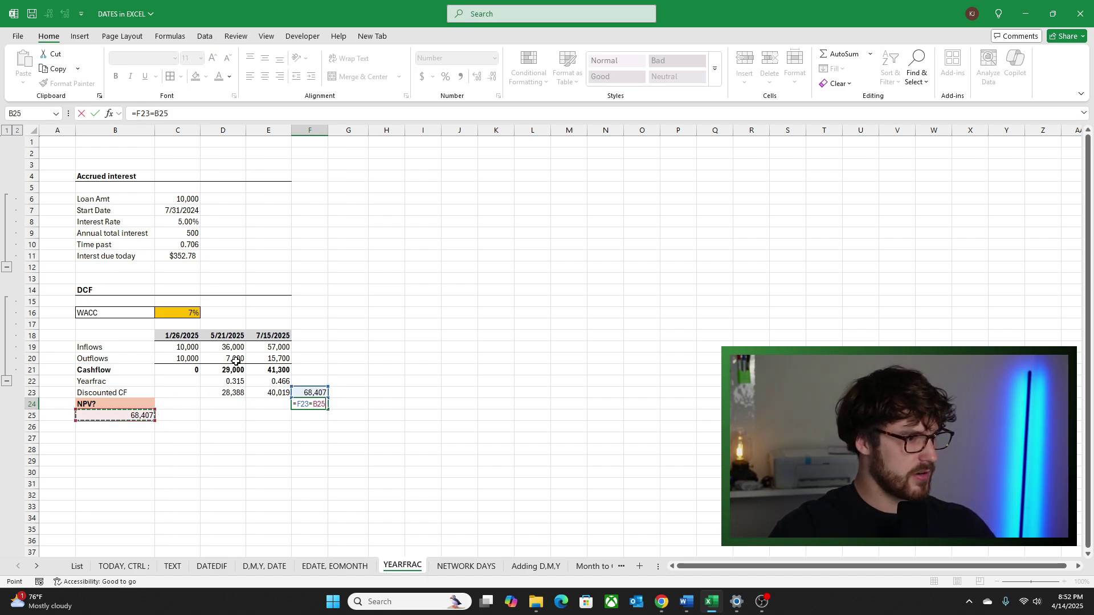
pyautogui.press('Return')
pyautogui.press('Up')
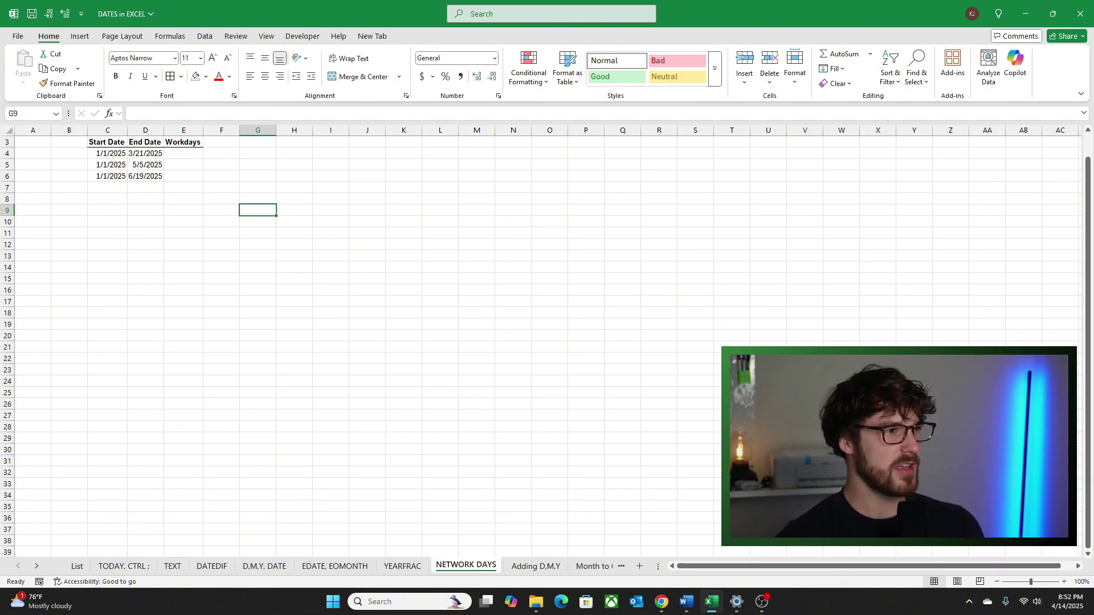
# - Enter =NETWORKDAYS(C4,D4) in E4 of the NETWORK DAYS sheet to count workdays between the first row's dates
pyautogui.click(183, 153)
pyautogui.write('=n')
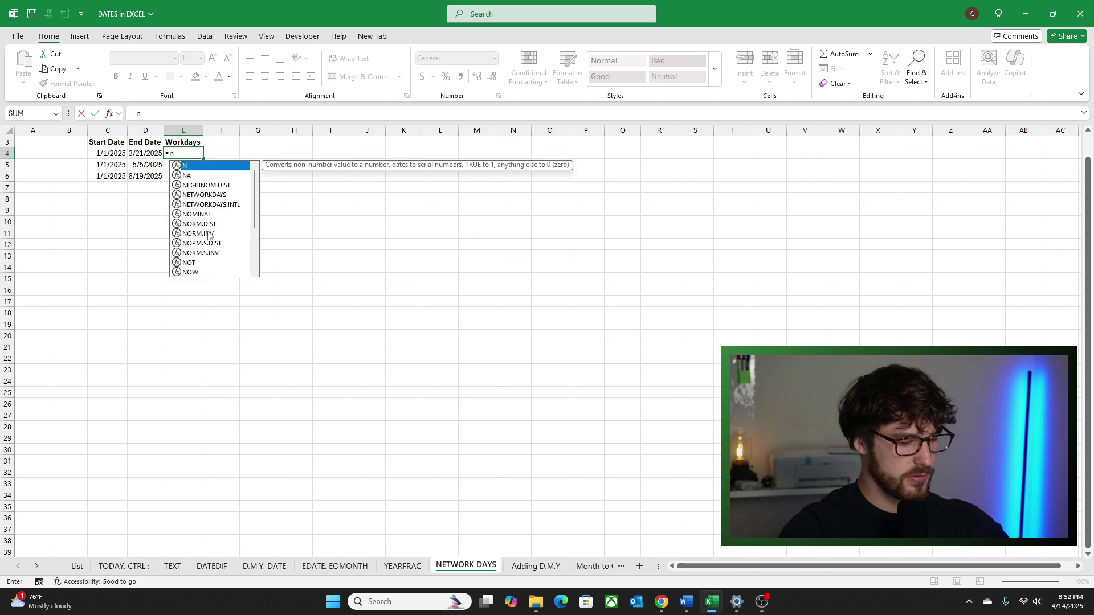
pyautogui.write('etworkdays(')
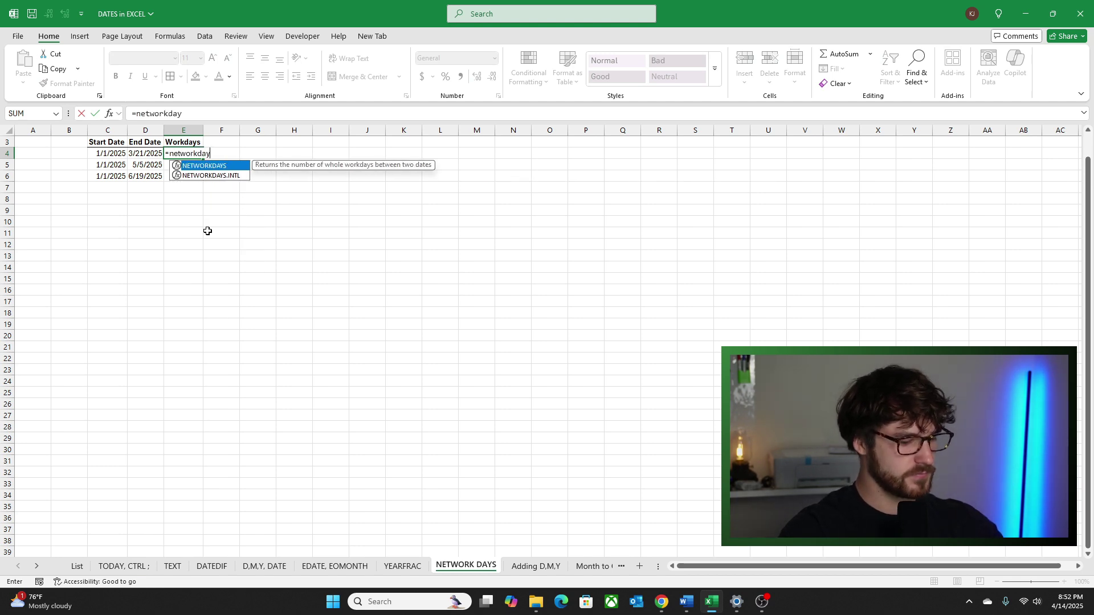
pyautogui.press('Left')
pyautogui.press('Left')
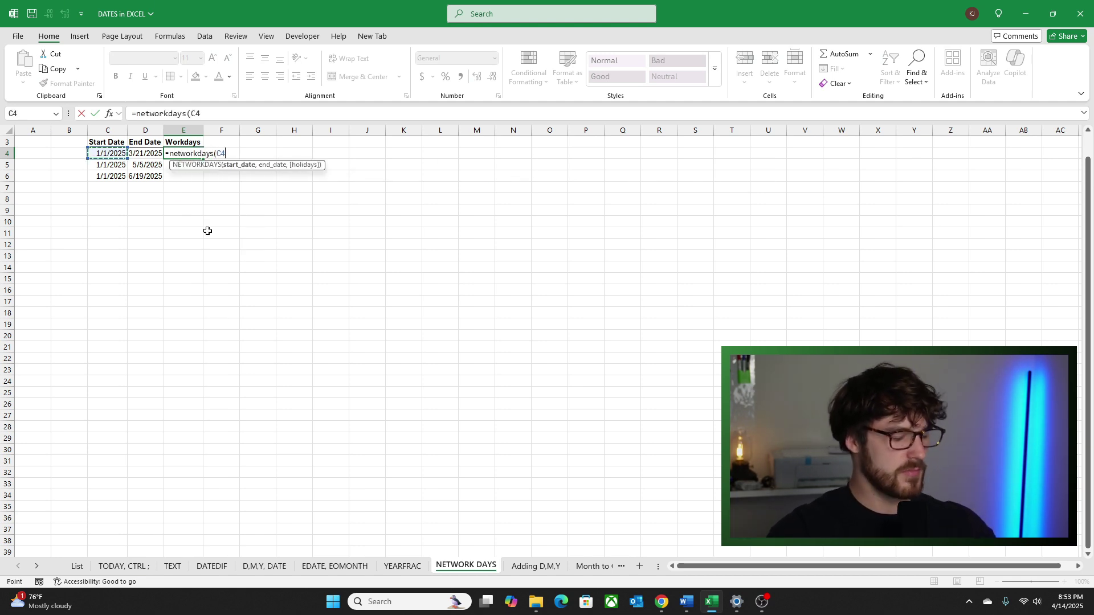
pyautogui.write(',')
pyautogui.press('Left')
pyautogui.press('Left')
pyautogui.press('Right')
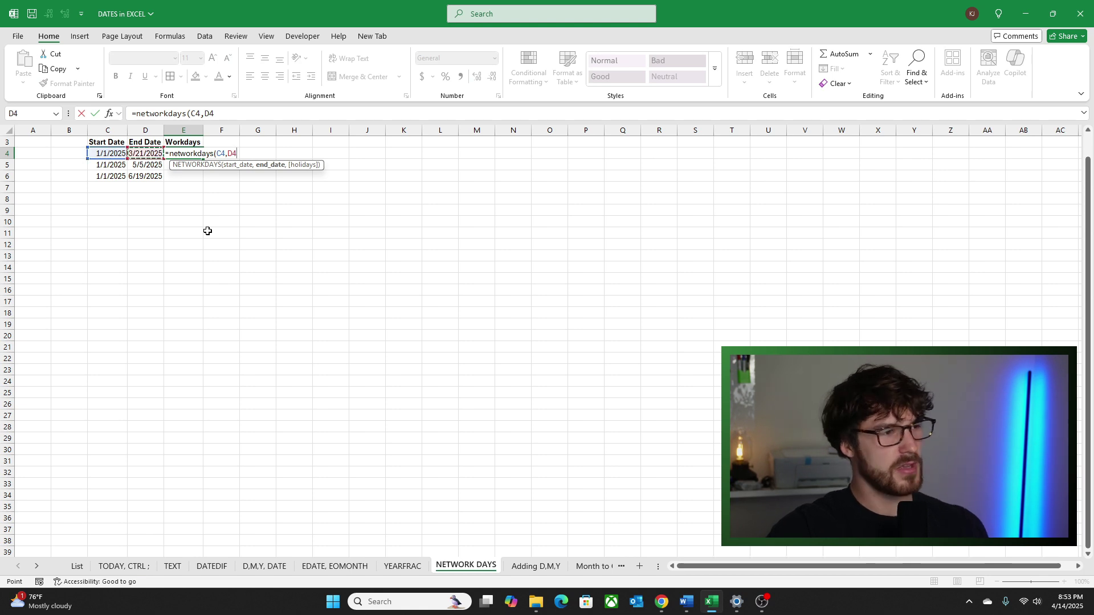
pyautogui.press('Return')
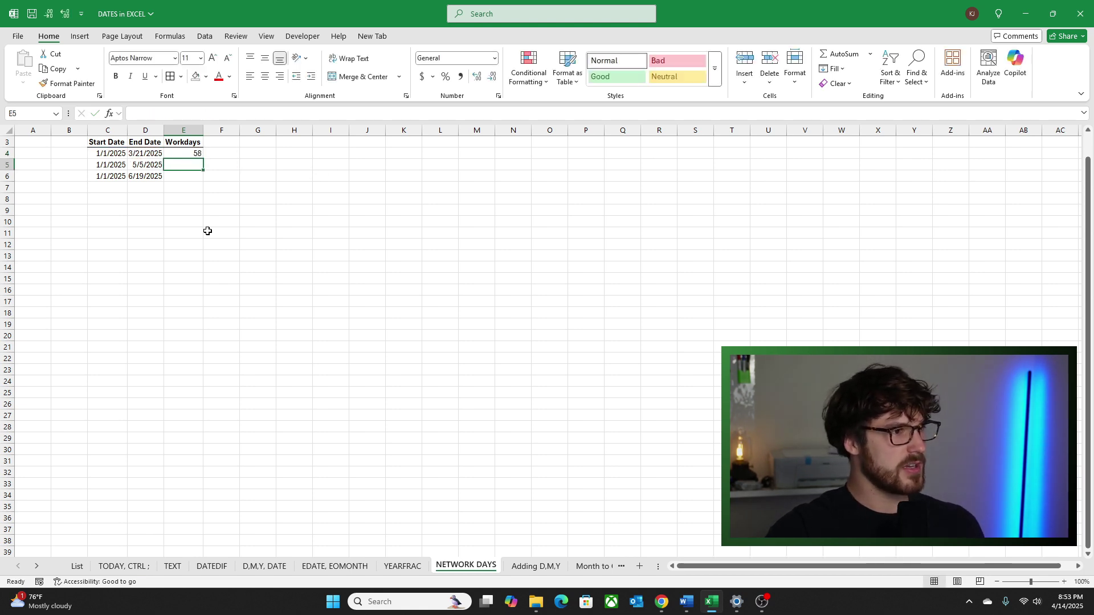
pyautogui.press('Up')
pyautogui.press('Left')
pyautogui.press('Left')
pyautogui.press('Right')
pyautogui.press('Right')
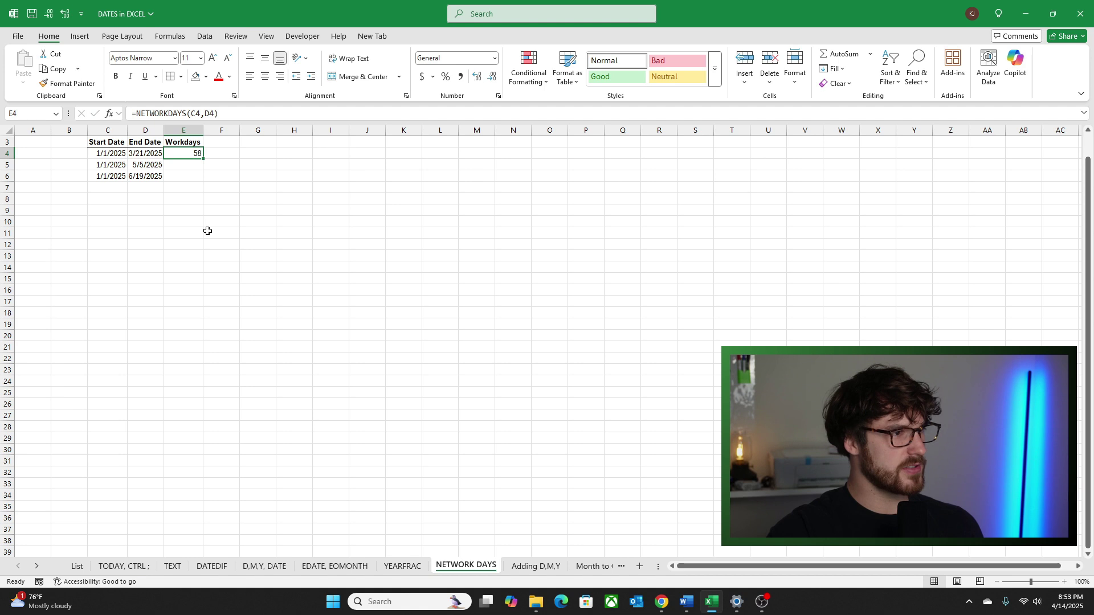
pyautogui.press('Right')
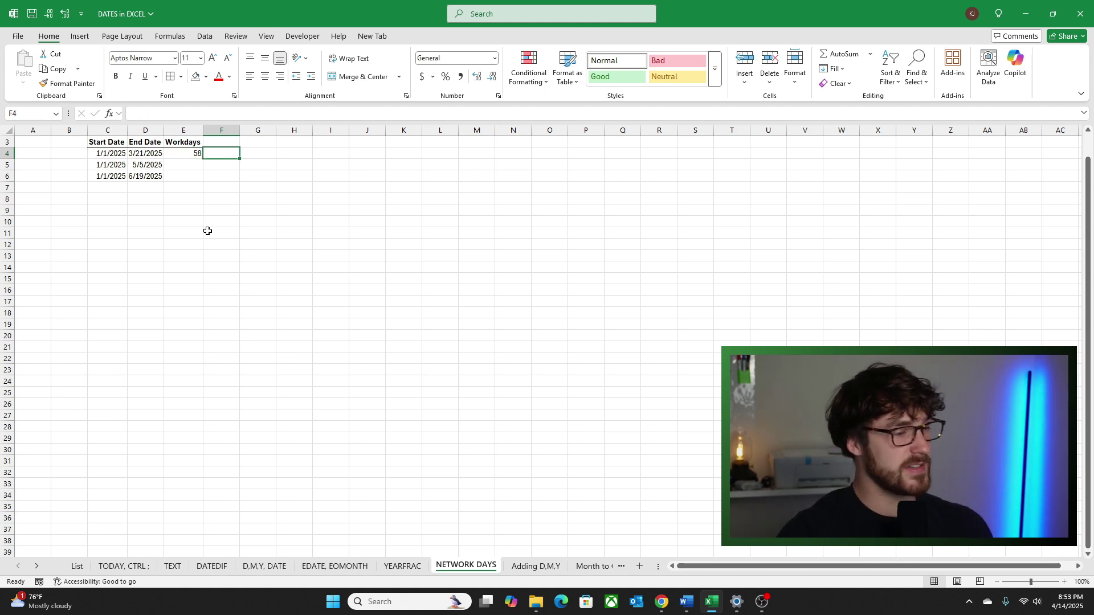
# - Enter =C4-D4 in F4 to compare the calendar-day difference with the workday count
pyautogui.write('=')
pyautogui.press('Left')
pyautogui.press('Left')
pyautogui.press('Left')
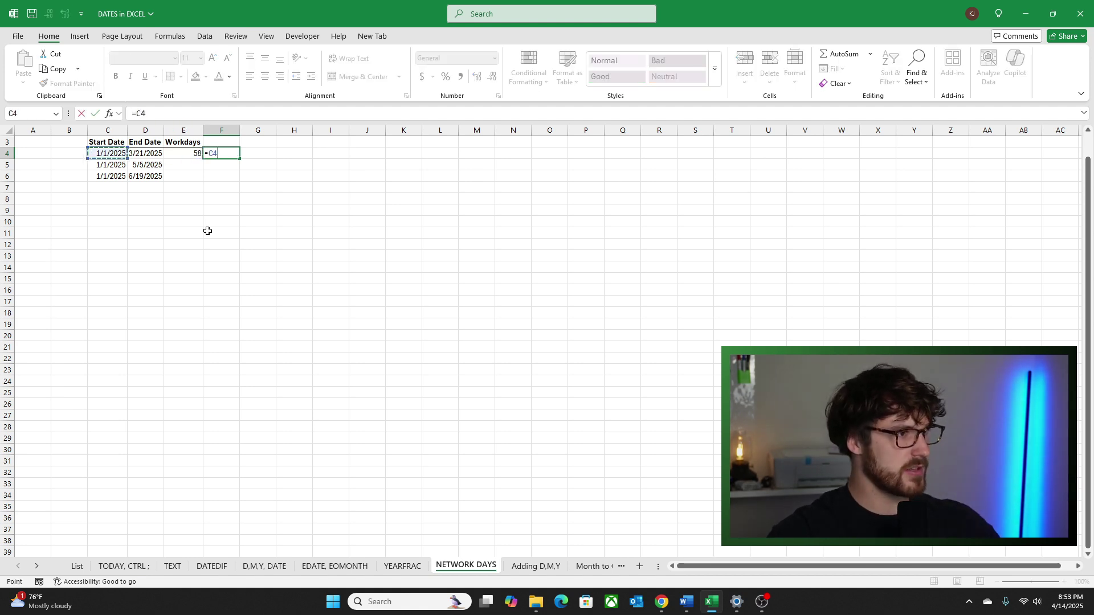
pyautogui.write('-')
pyautogui.press('Left')
pyautogui.press('Left')
pyautogui.press('Return')
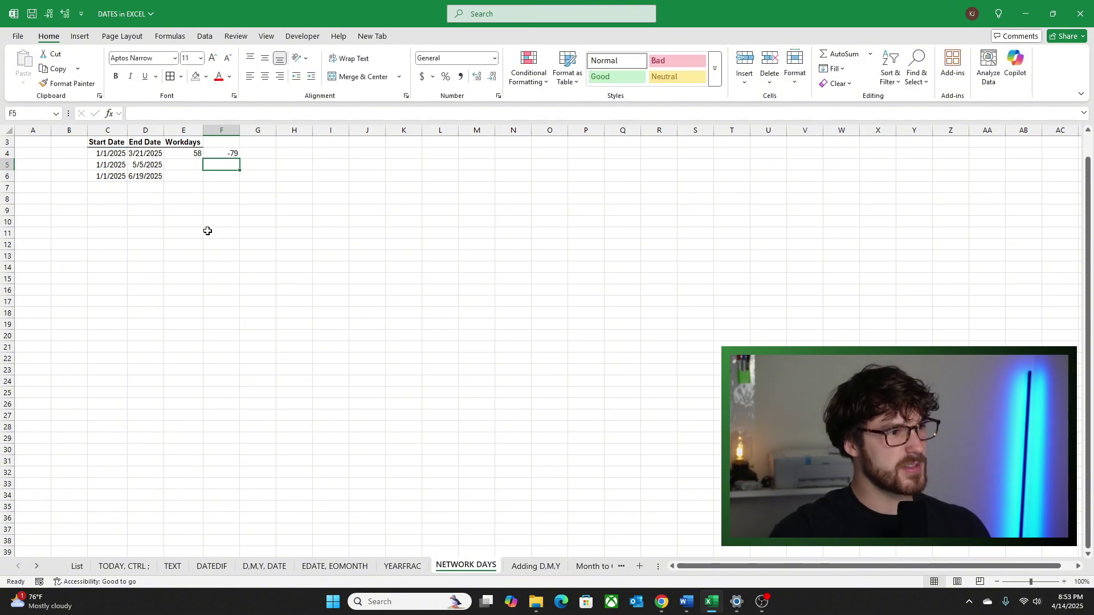
# - Fill the workday and date-difference formulas in E4:F4 down through row 6
pyautogui.press('Left')
pyautogui.press('Left')
pyautogui.press('Left')
pyautogui.press('Right')
pyautogui.press('Right')
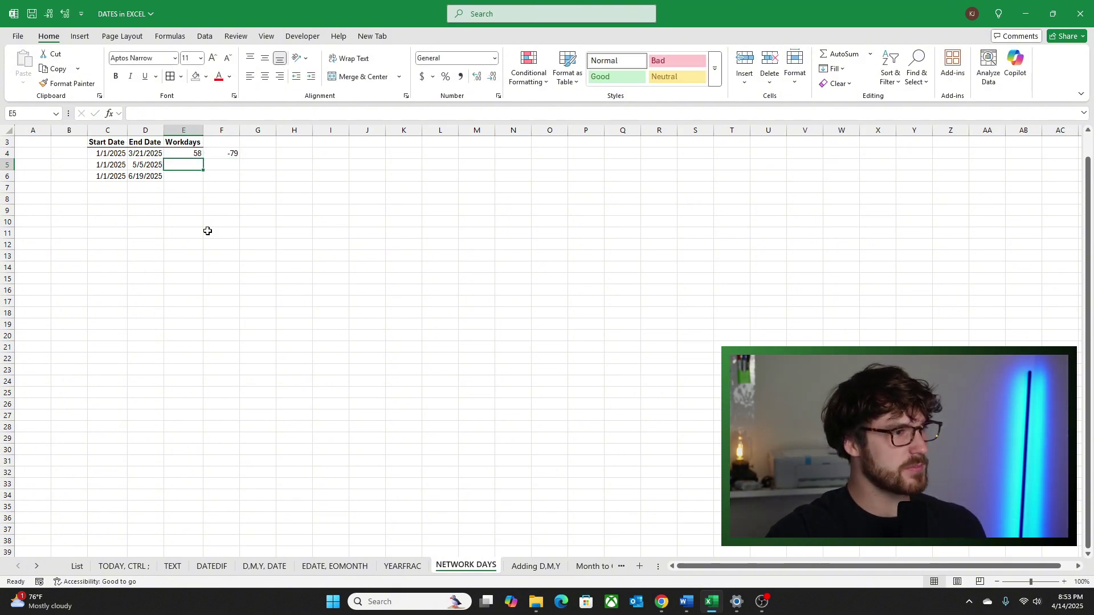
pyautogui.press('Up')
pyautogui.hotkey('shift', 'Down')
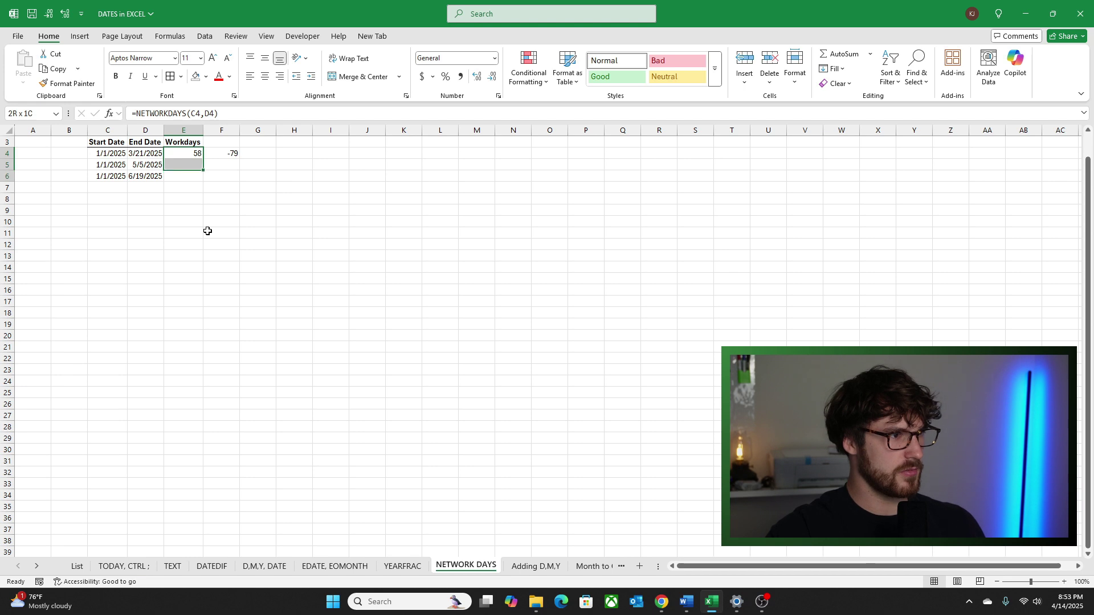
pyautogui.hotkey('shift', 'Down')
pyautogui.hotkey('shift', 'Right')
pyautogui.hotkey('ctrl', 'd')
pyautogui.press('Down')
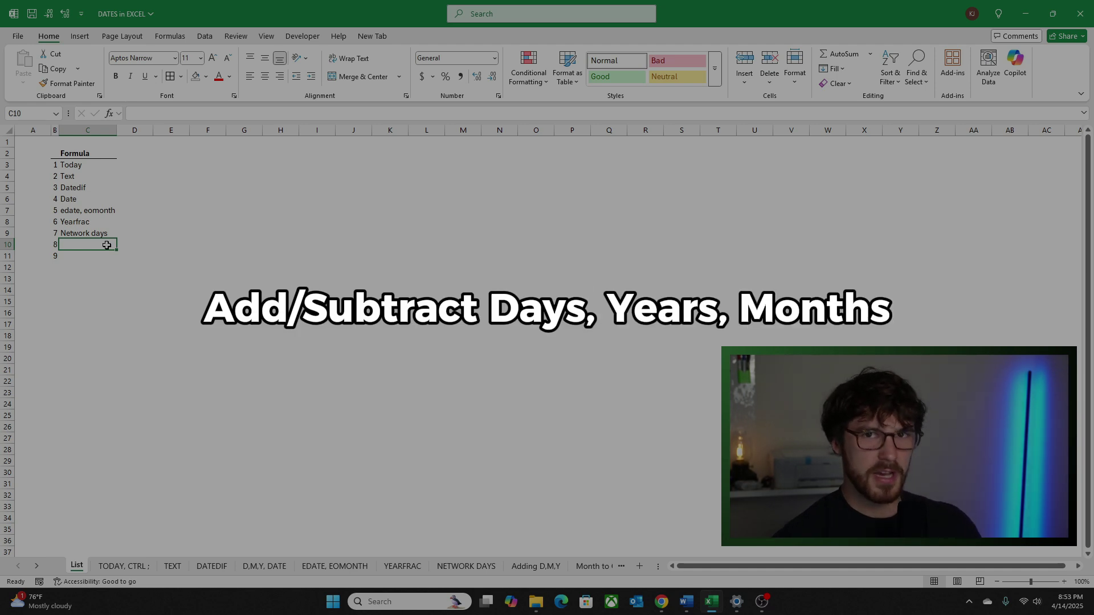
# - Enter Add d,y,m in C10 of the List sheet and =C3+2 in D3 of the Adding D,M,Y sheet to add two days
pyautogui.write('Adding days')
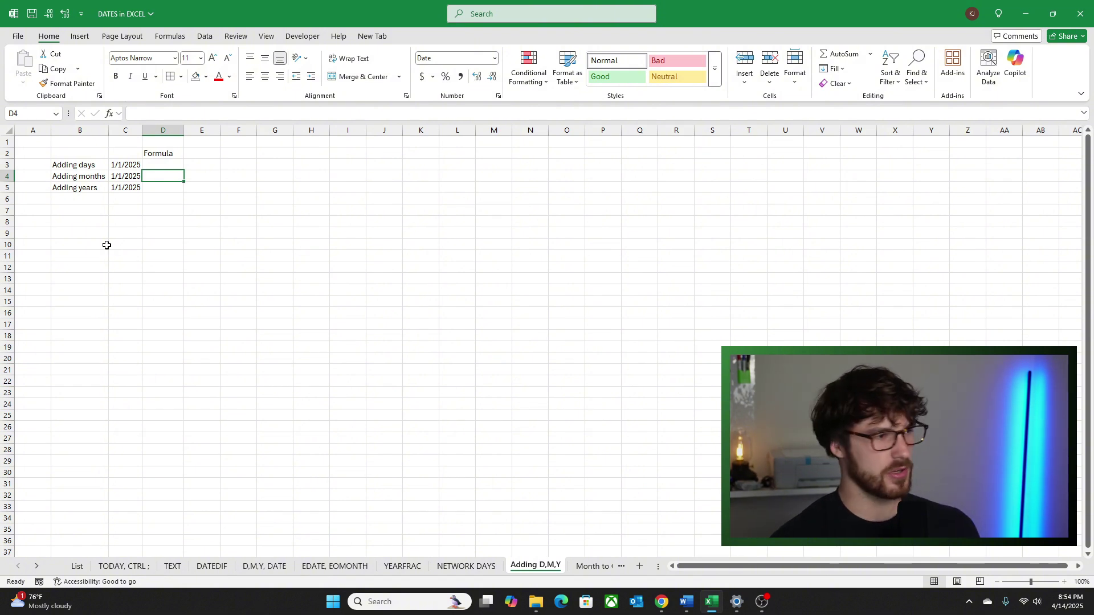
pyautogui.press('Up')
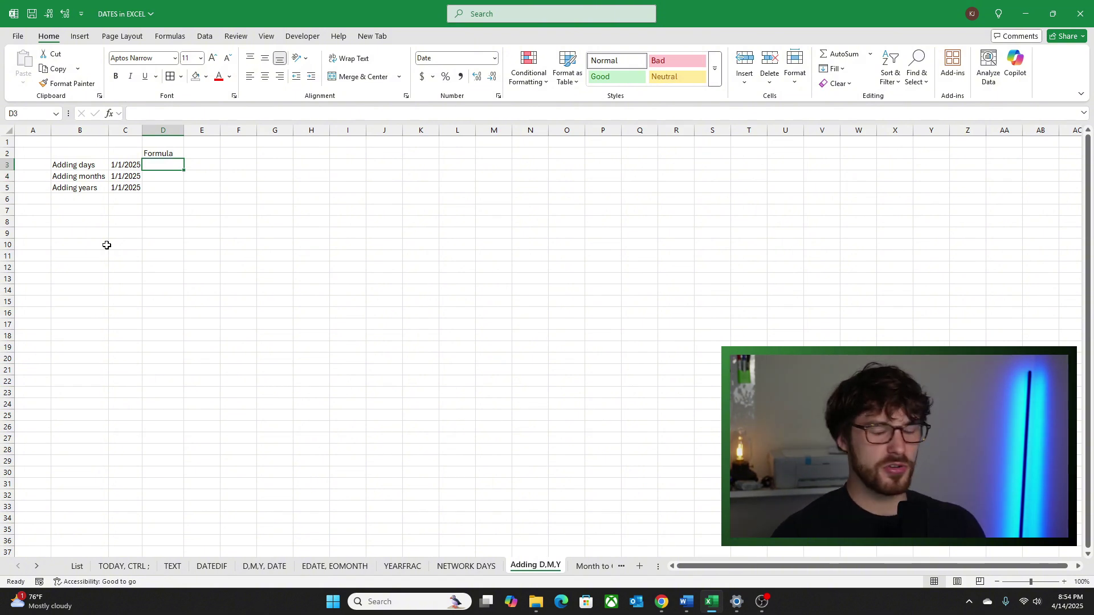
pyautogui.write('=')
pyautogui.press('Left')
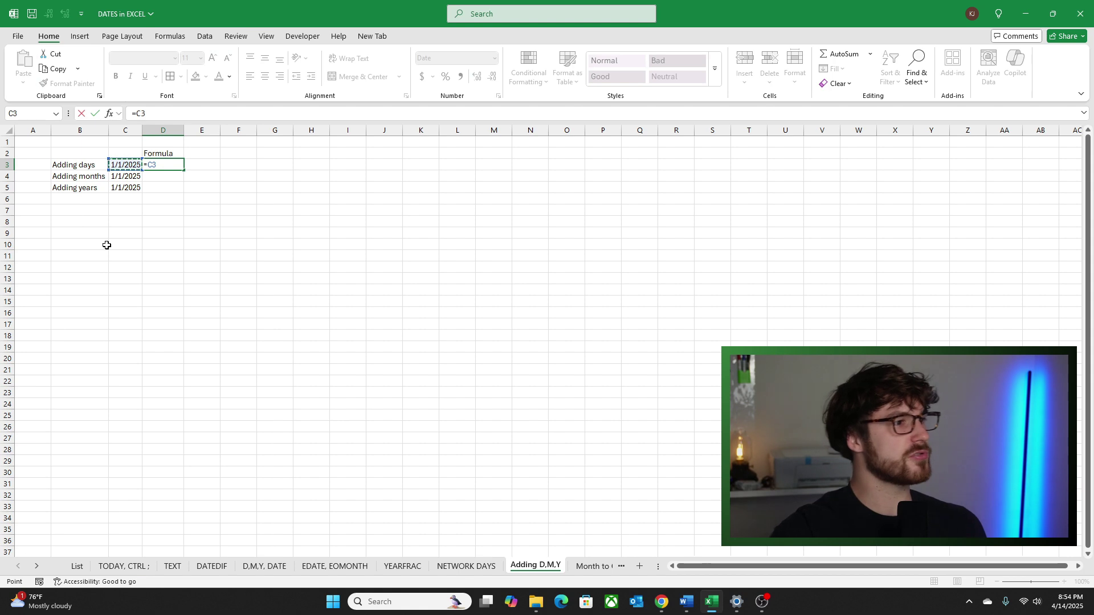
pyautogui.write('+2')
pyautogui.press('Return')
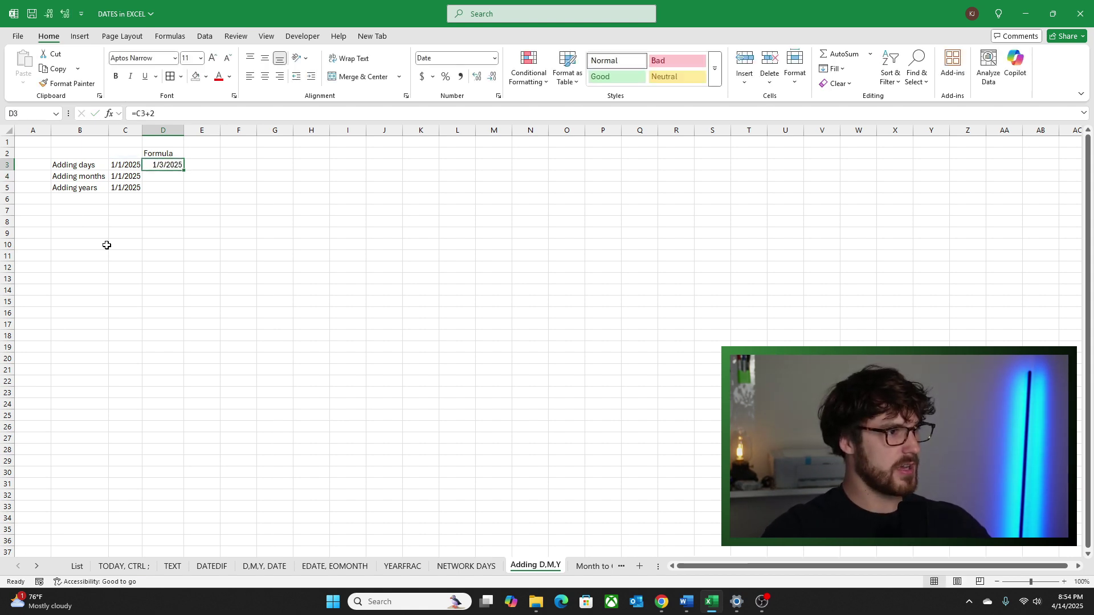
pyautogui.press('Up')
pyautogui.press('Down')
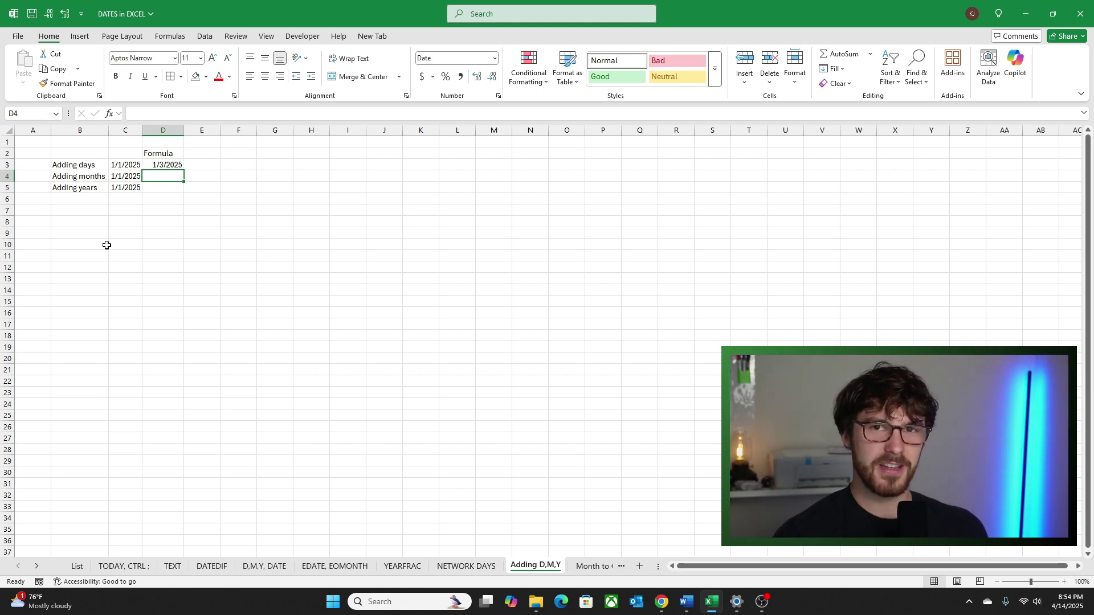
# - Enter =EDATE(C4,2) in D4 to add two months to the date in C4
pyautogui.write('=edate(')
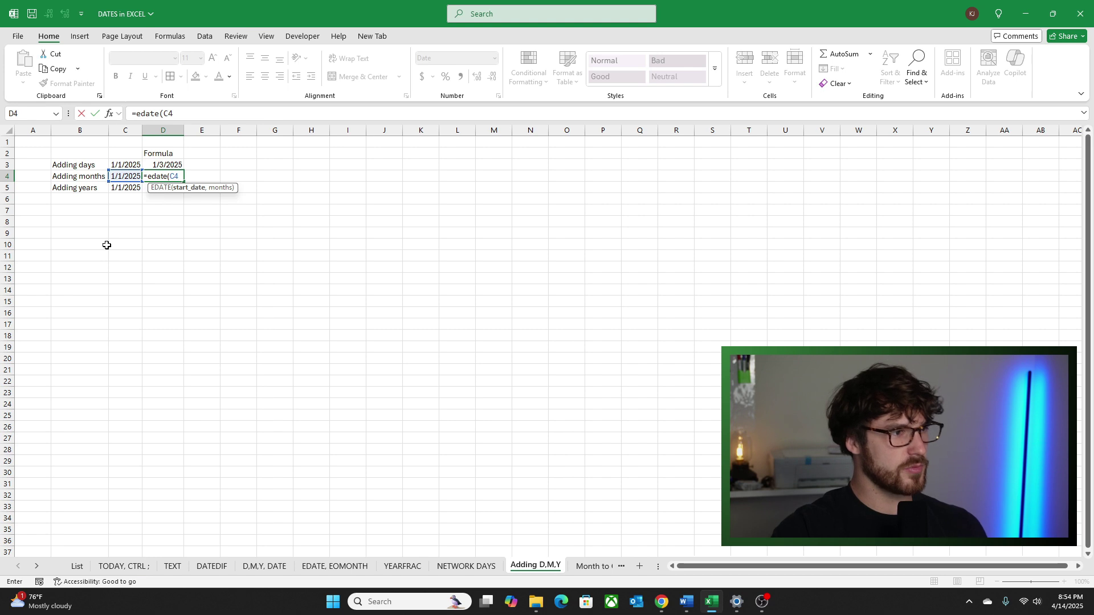
pyautogui.press('Left')
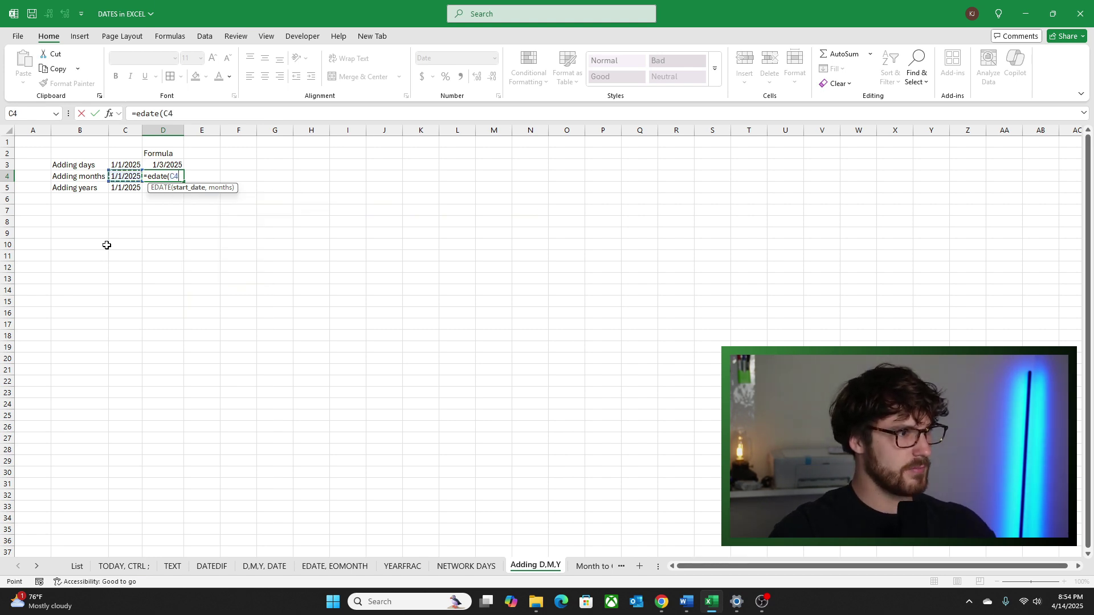
pyautogui.write(',2')
pyautogui.hotkey('ctrl', 'Return')
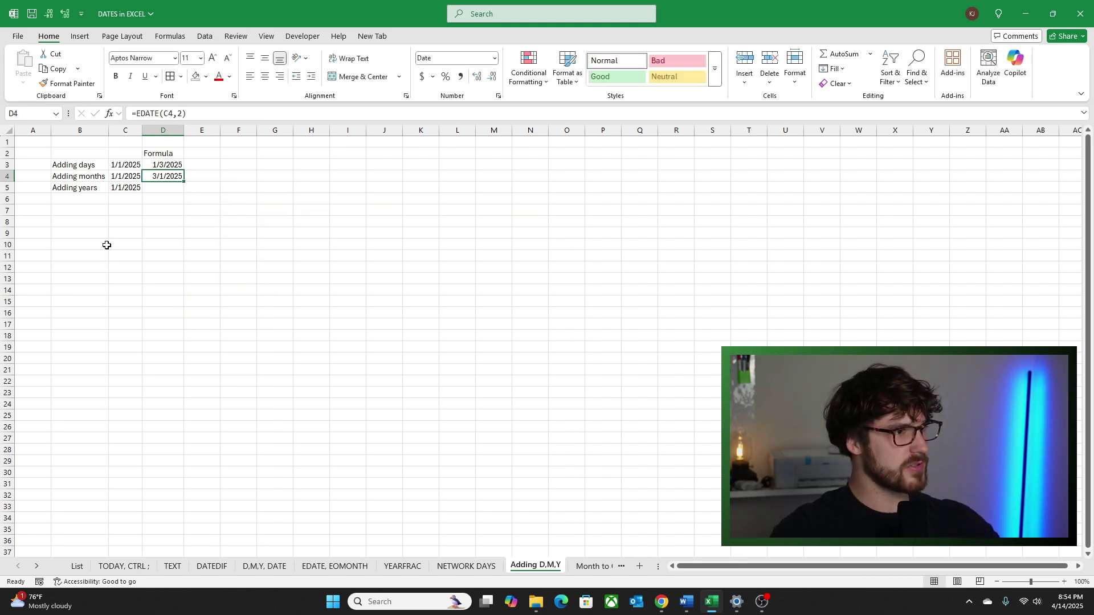
pyautogui.press('Down')
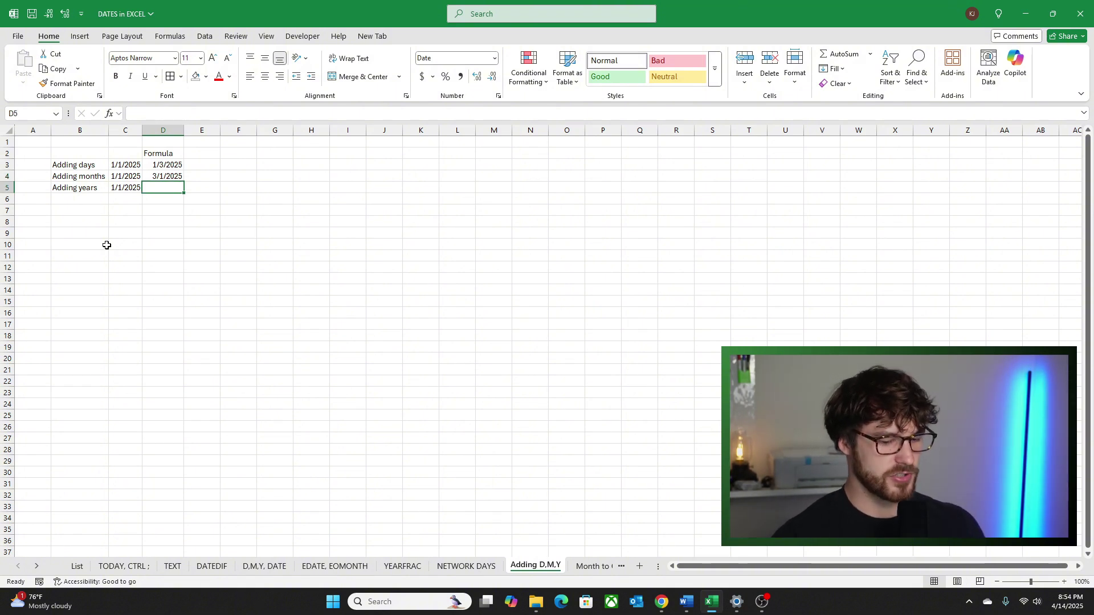
# - Enter =DATE(YEAR(C5)+2,MONTH(C5),DAY(C5)) in D5 to add two years to the date in C5
pyautogui.write('=date(')
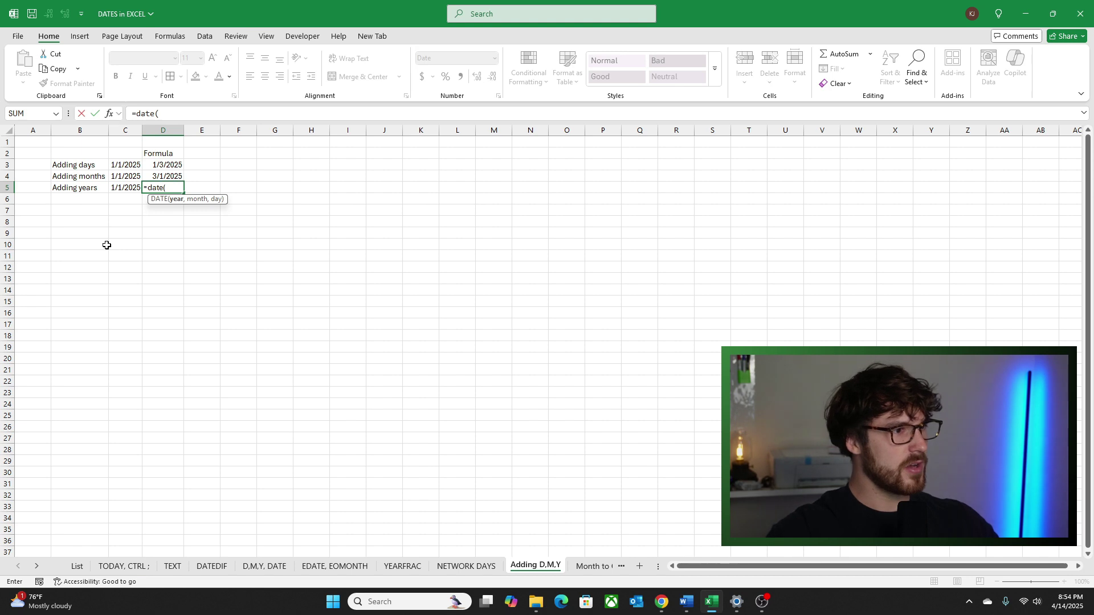
pyautogui.write('year(')
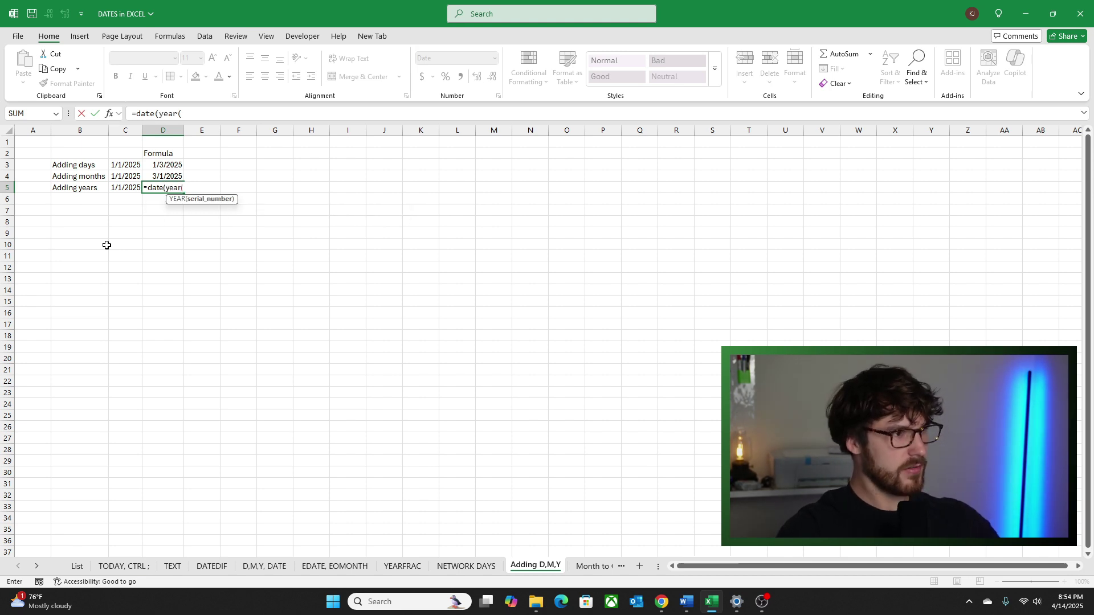
pyautogui.press('Left')
pyautogui.write(')+')
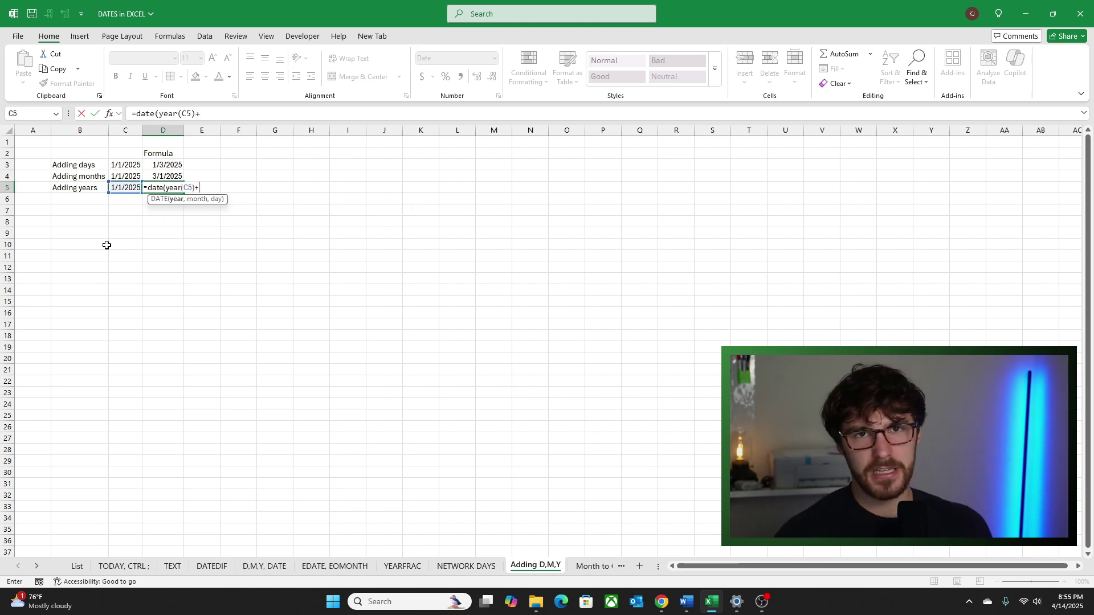
pyautogui.write('2')
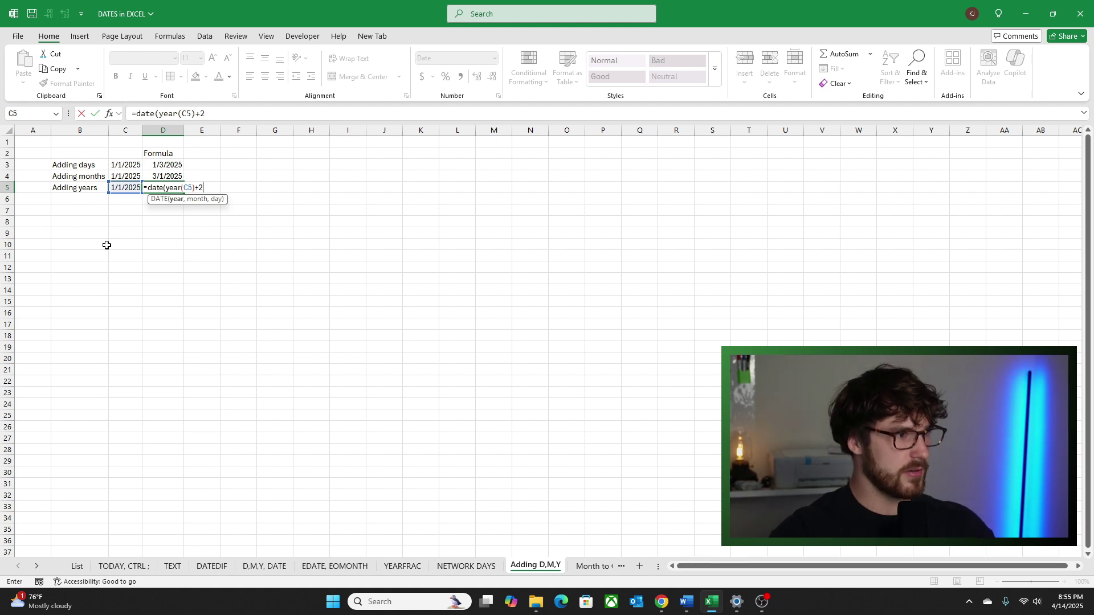
pyautogui.write(',month(')
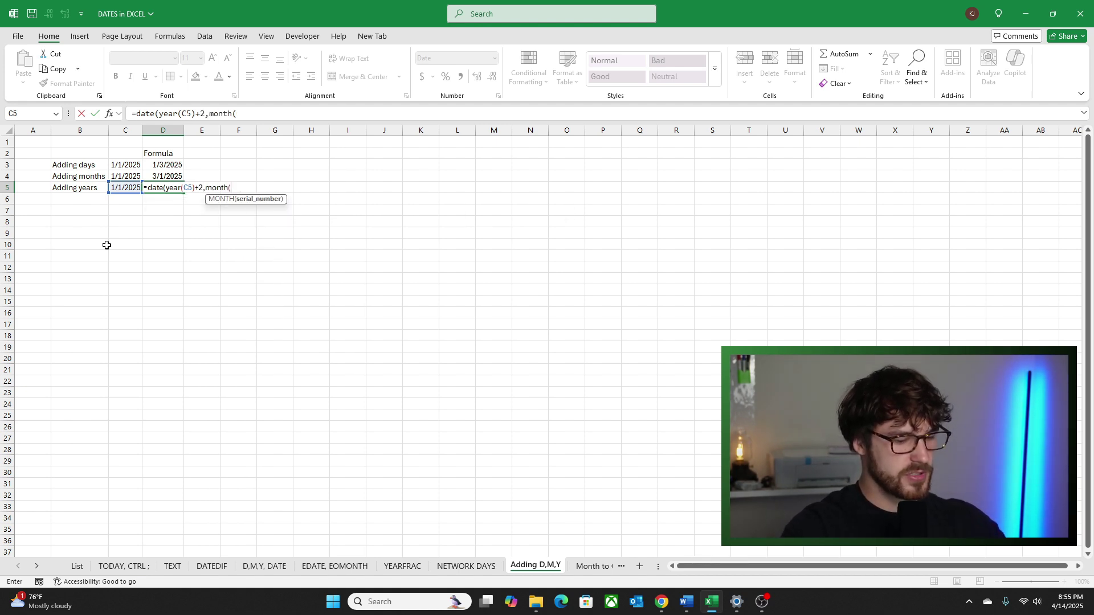
pyautogui.press('Left')
pyautogui.write('),da')
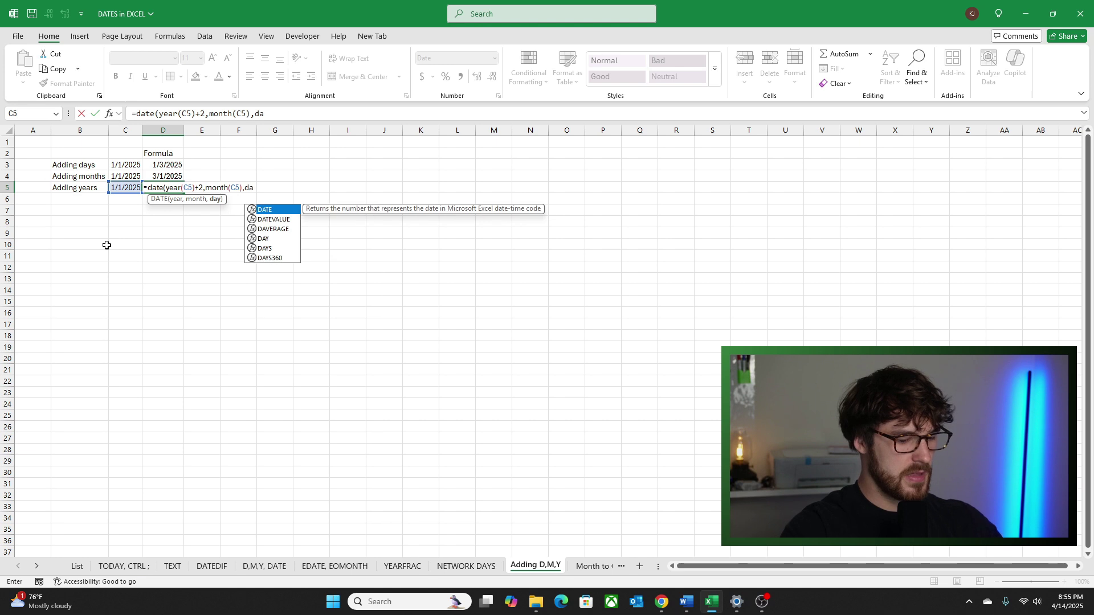
pyautogui.write('y9')
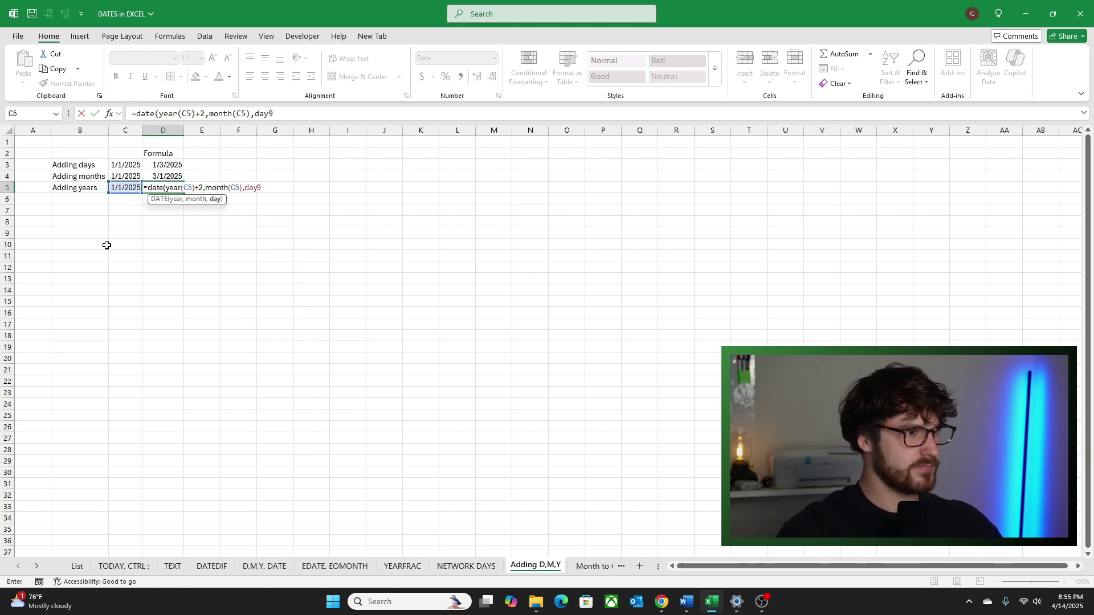
pyautogui.press('BackSpace')
pyautogui.write('(')
pyautogui.press('Left')
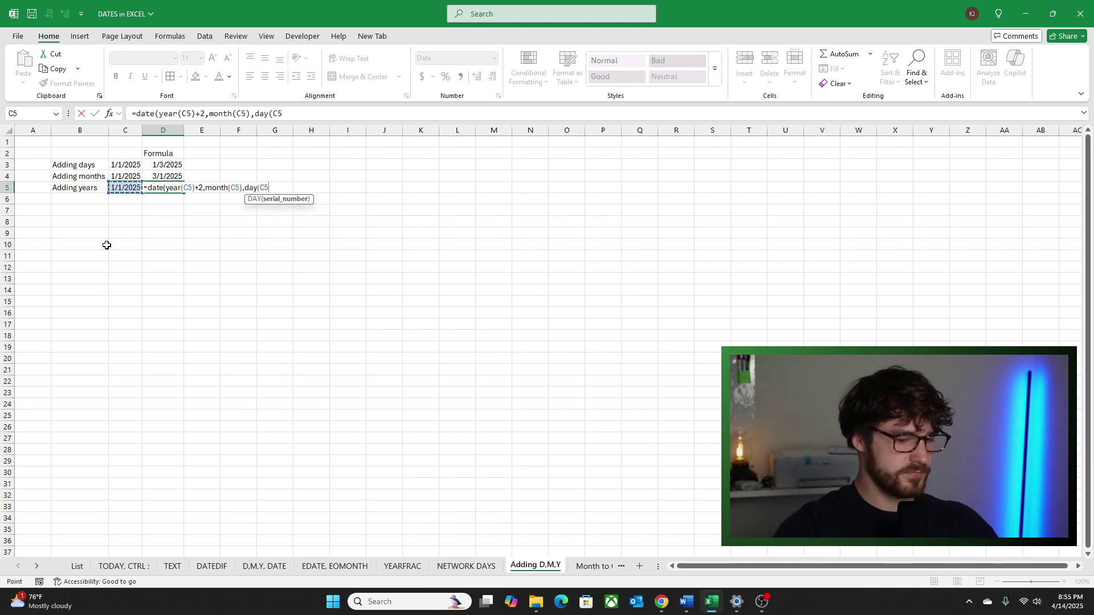
pyautogui.press('Return')
pyautogui.press('Return')
pyautogui.press('Up')
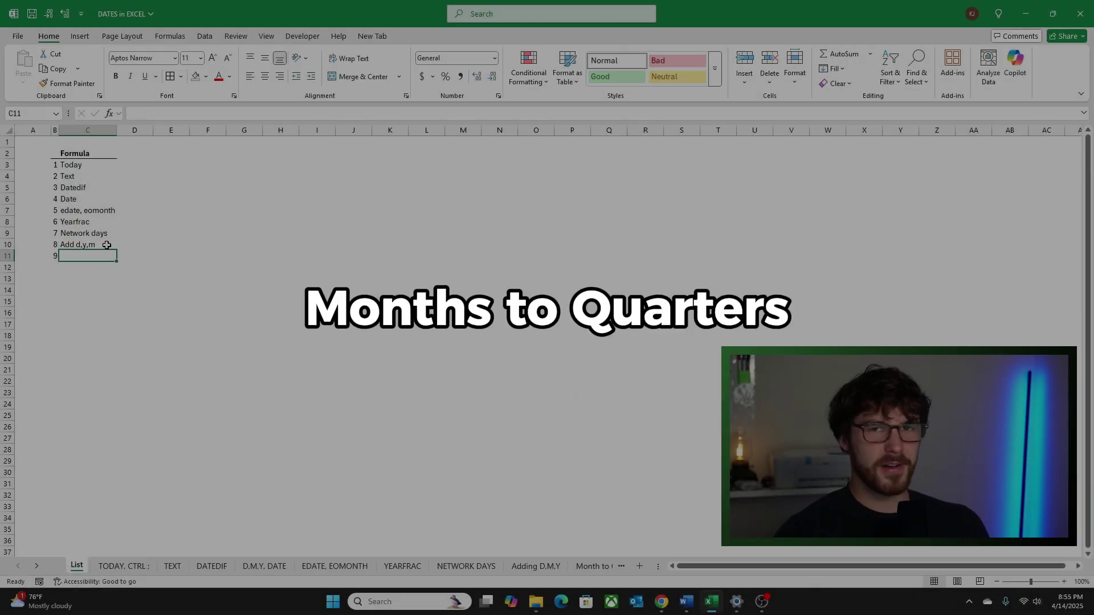
# - Enter the ninth topic in C11 of the List sheet and =MONTH(B3) in C3 of the Month to Quarters sheet
pyautogui.write('M')
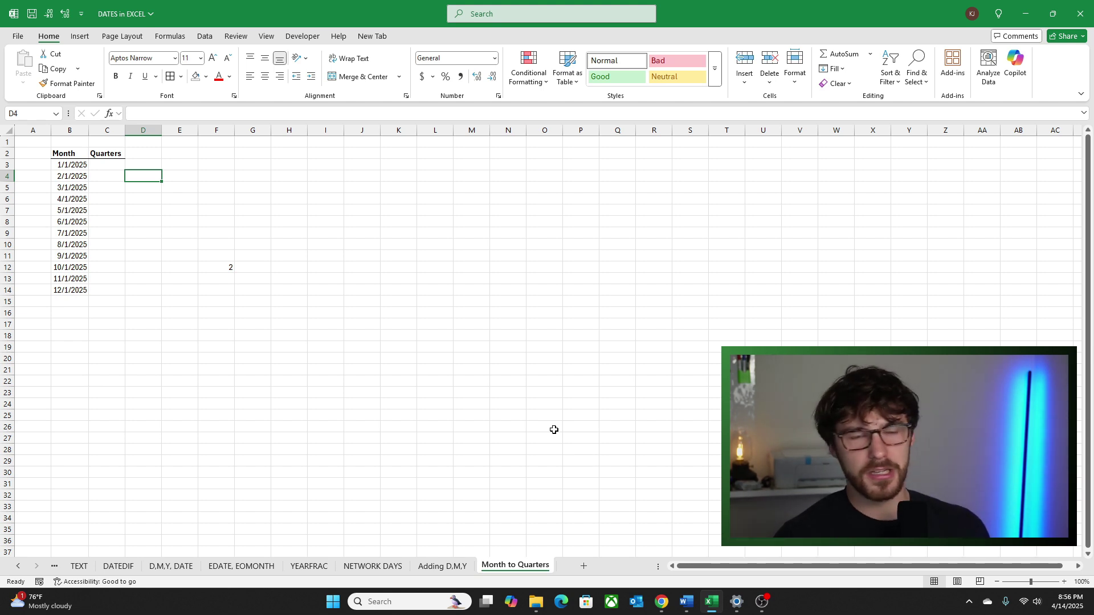
pyautogui.press('Up')
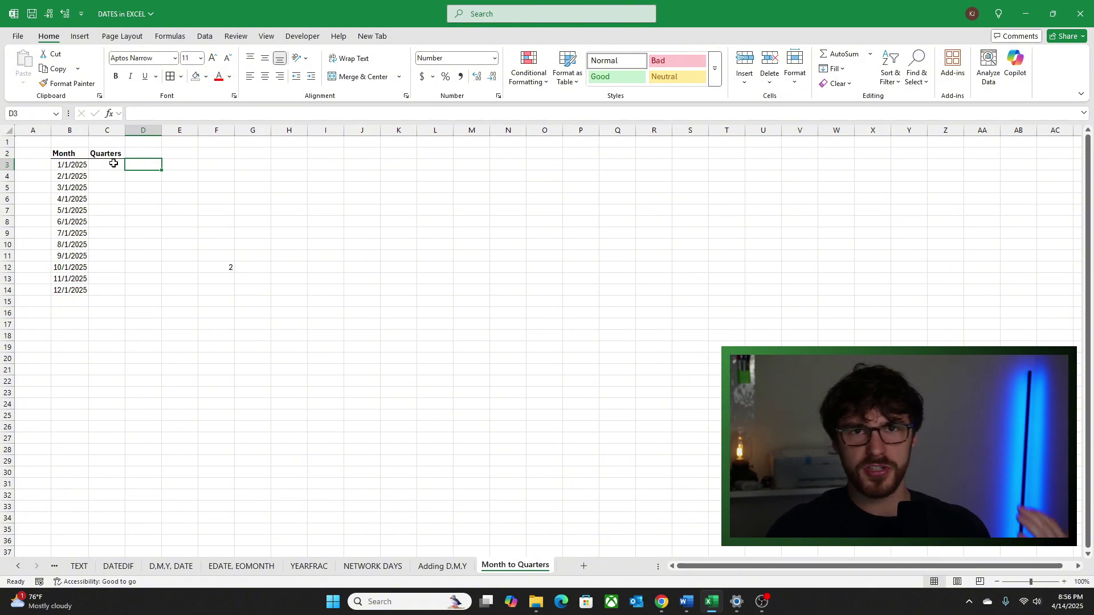
pyautogui.click(113, 163)
pyautogui.write('month(')
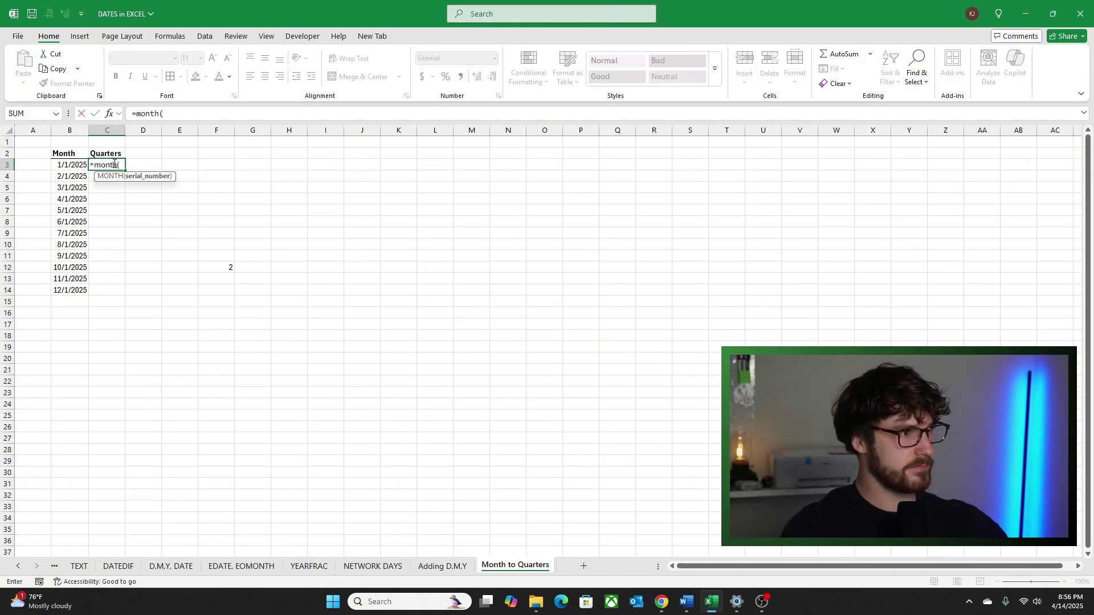
pyautogui.press('Left')
pyautogui.write(')')
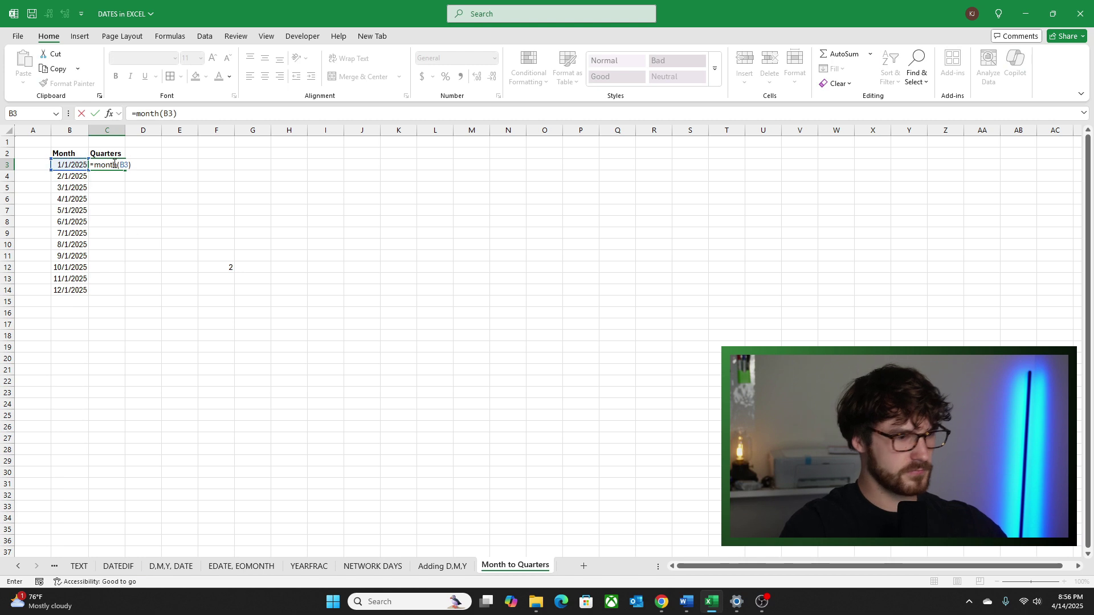
pyautogui.press('Return')
pyautogui.press('Up')
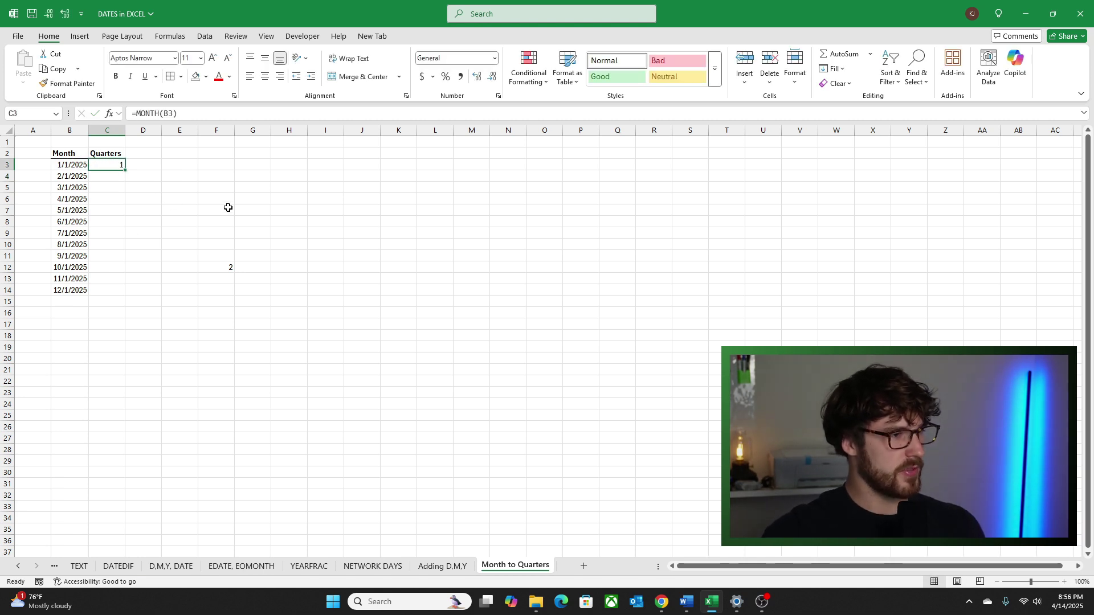
# - Extend the formula in C3 to =MONTH(B3)/3 to divide the month number by three
pyautogui.click(186, 110)
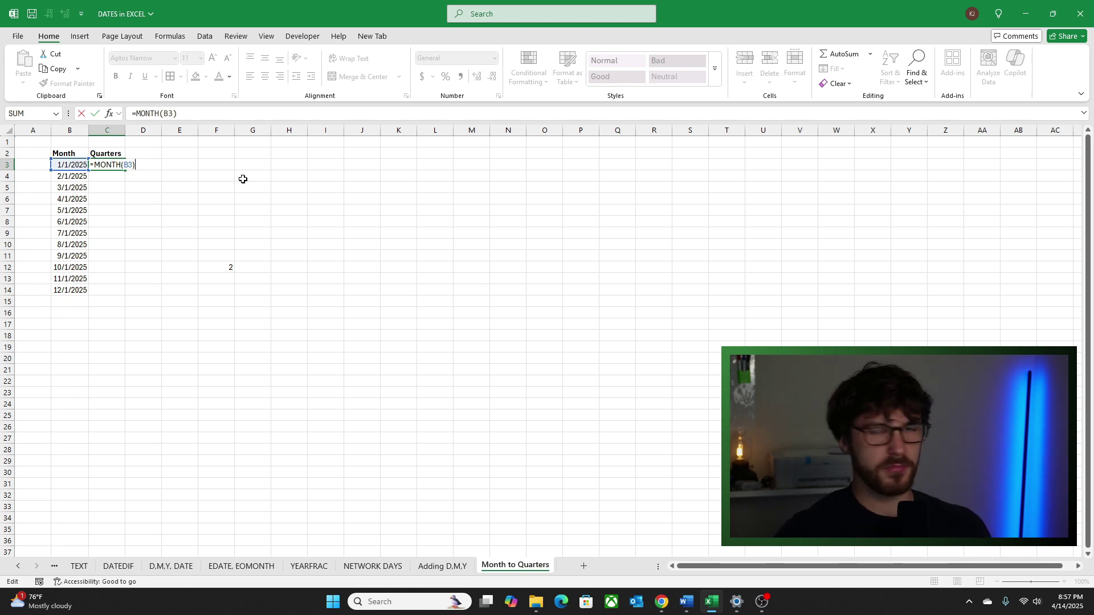
pyautogui.write('/3')
pyautogui.press('Return')
pyautogui.press('Up')
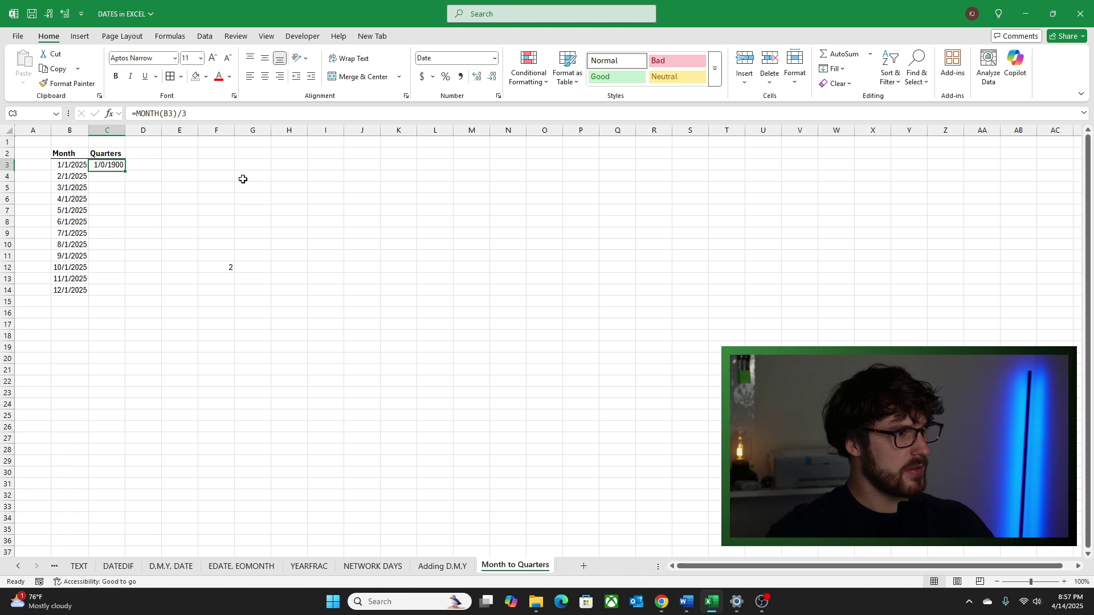
# - Change the number format of C3 to General
pyautogui.hotkey('ctrl', '1')
pyautogui.press('Up')
pyautogui.press('Up')
pyautogui.press('Up')
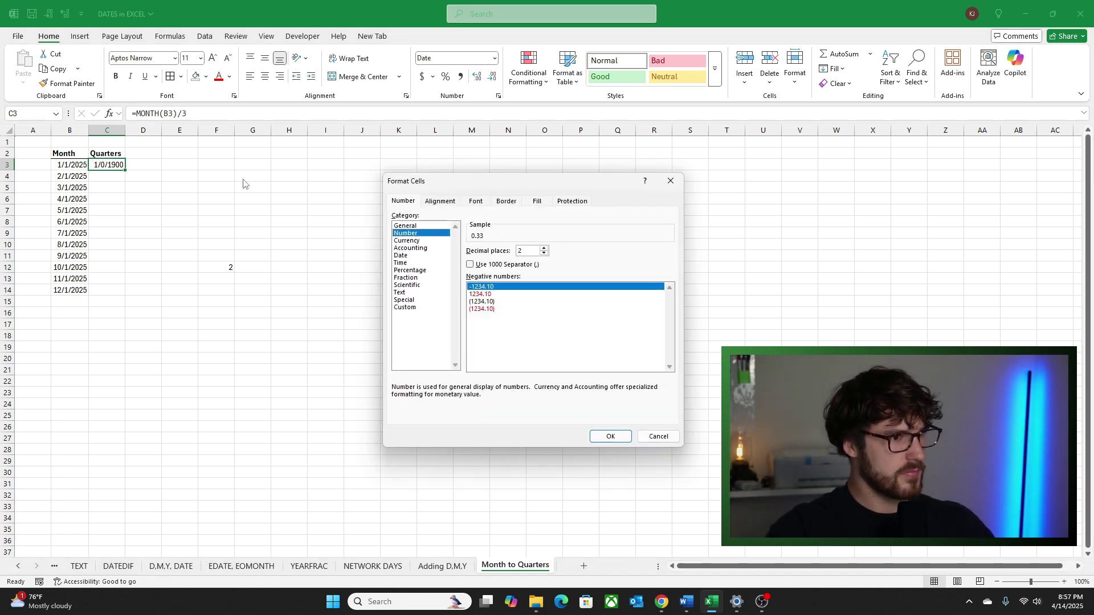
pyautogui.press('Up')
pyautogui.press('Return')
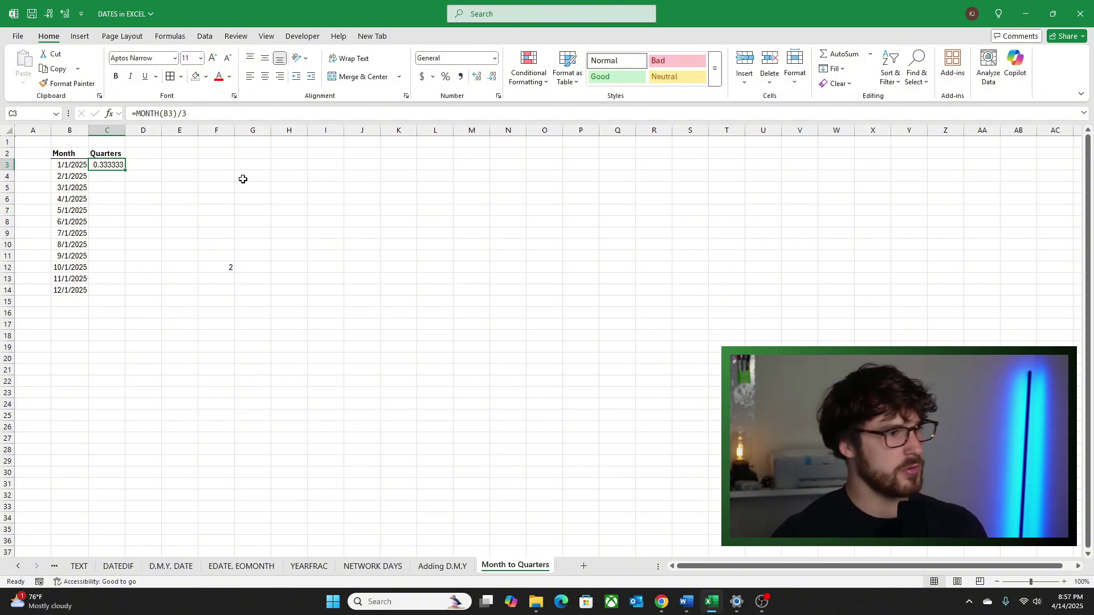
# - Wrap the formula in C3 in ROUNDUP with zero digits, giving =ROUNDUP(MONTH(B3)/3,0)
pyautogui.click(136, 113)
pyautogui.write('round')
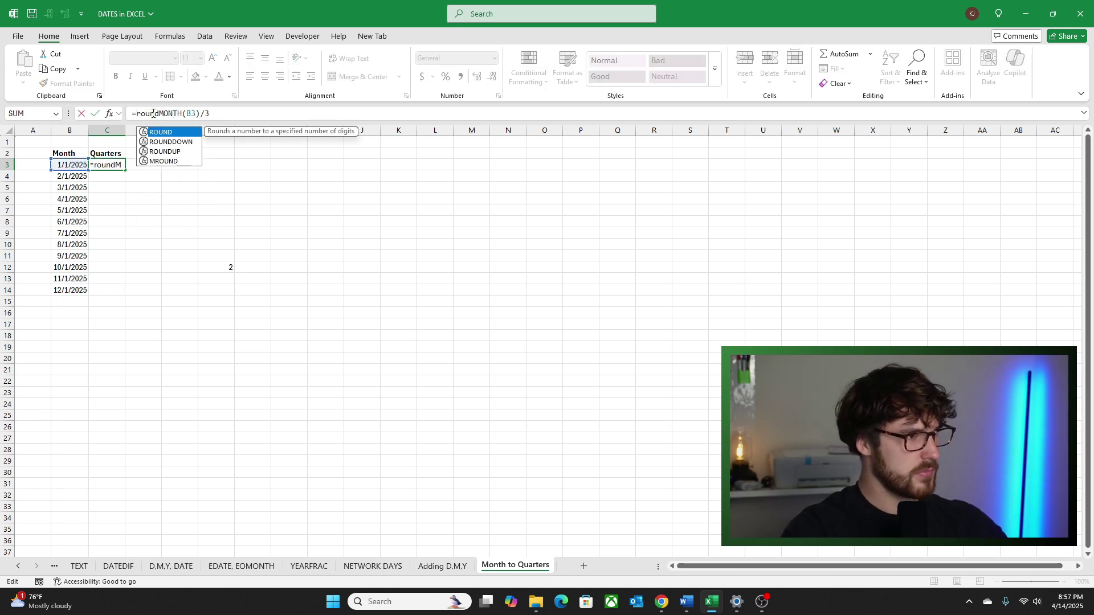
pyautogui.write('up(')
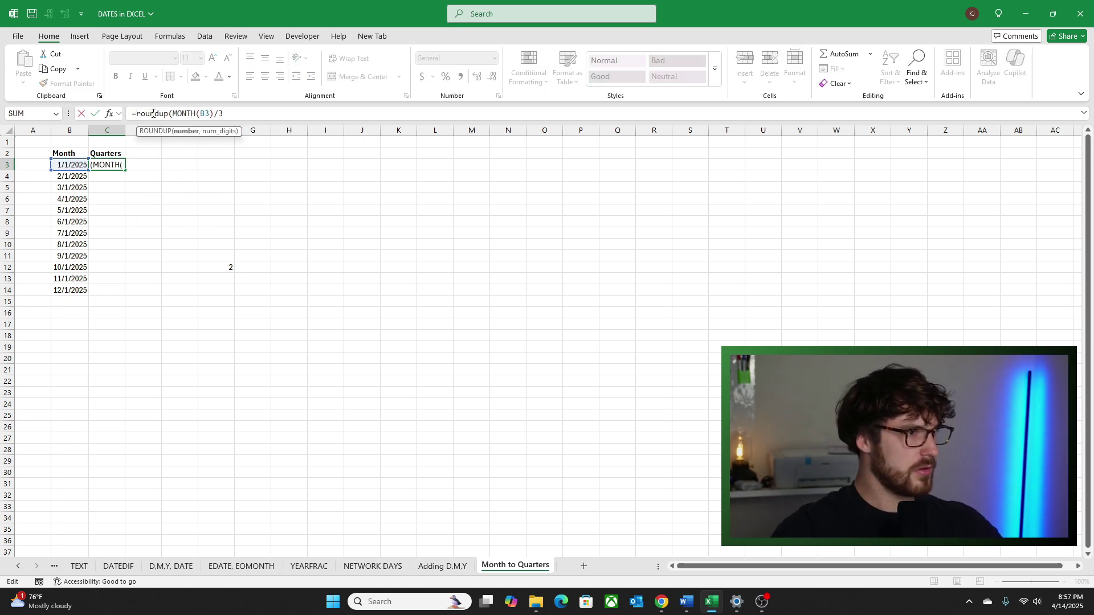
pyautogui.click(236, 109)
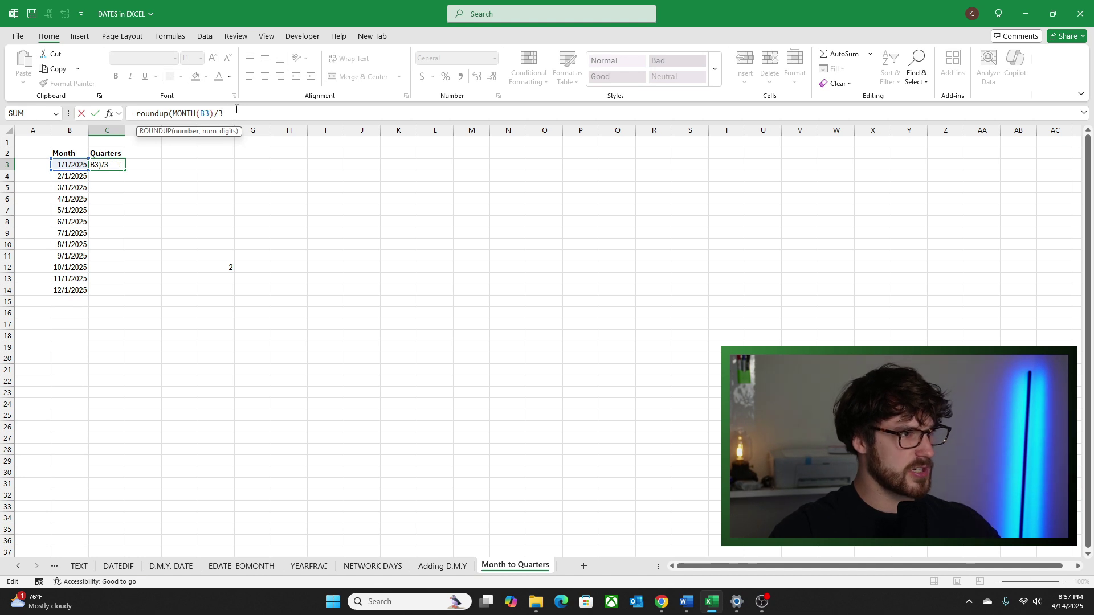
pyautogui.write(',')
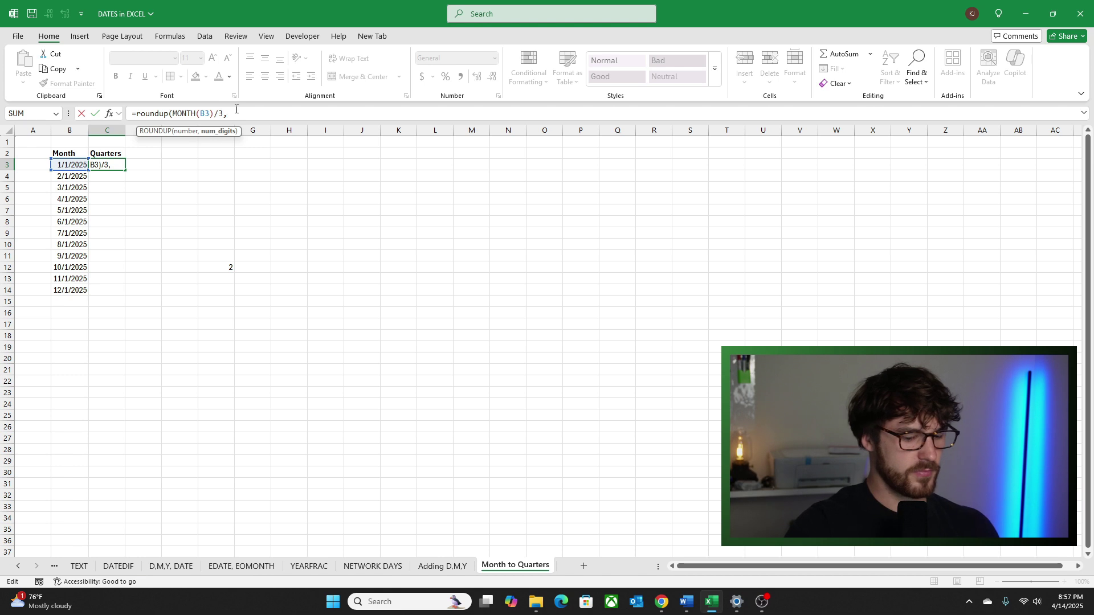
pyautogui.write('0)')
pyautogui.press('Tab')
pyautogui.press('Left')
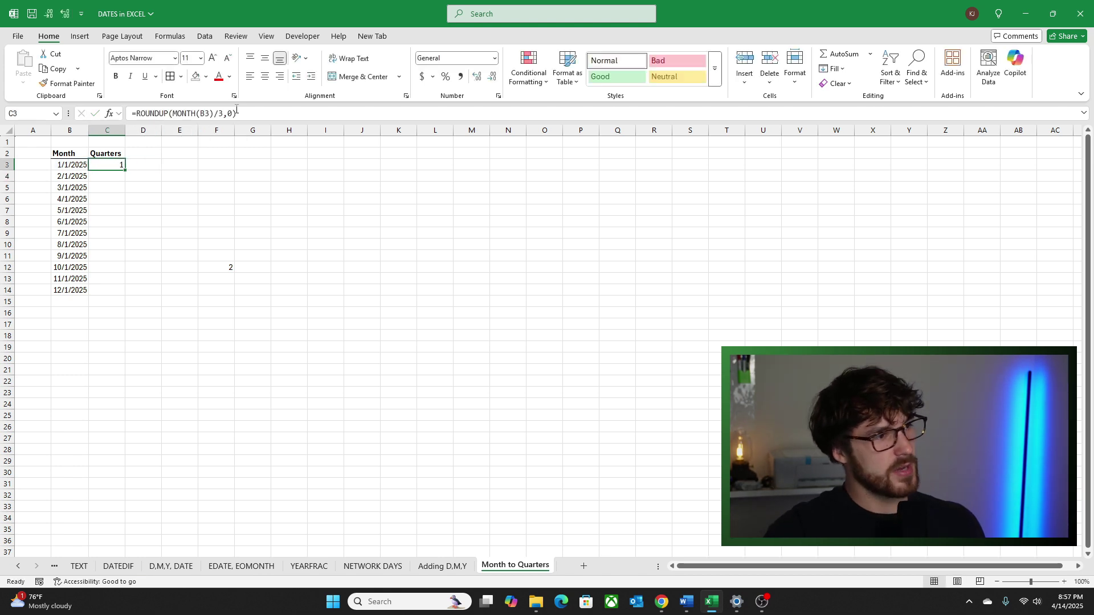
# - Fill the ROUNDUP formula from C3 down through C14 for all twelve months
pyautogui.hotkey('shift', 'Down')
pyautogui.hotkey('shift', 'Down')
pyautogui.hotkey('shift', 'Down')
pyautogui.hotkey('shift', 'Down')
pyautogui.hotkey('shift', 'Down')
pyautogui.hotkey('shift', 'Down')
pyautogui.hotkey('shift', 'Down')
pyautogui.hotkey('shift', 'Down')
pyautogui.hotkey('shift', 'Down')
pyautogui.hotkey('shift', 'Down')
pyautogui.hotkey('shift', 'Down')
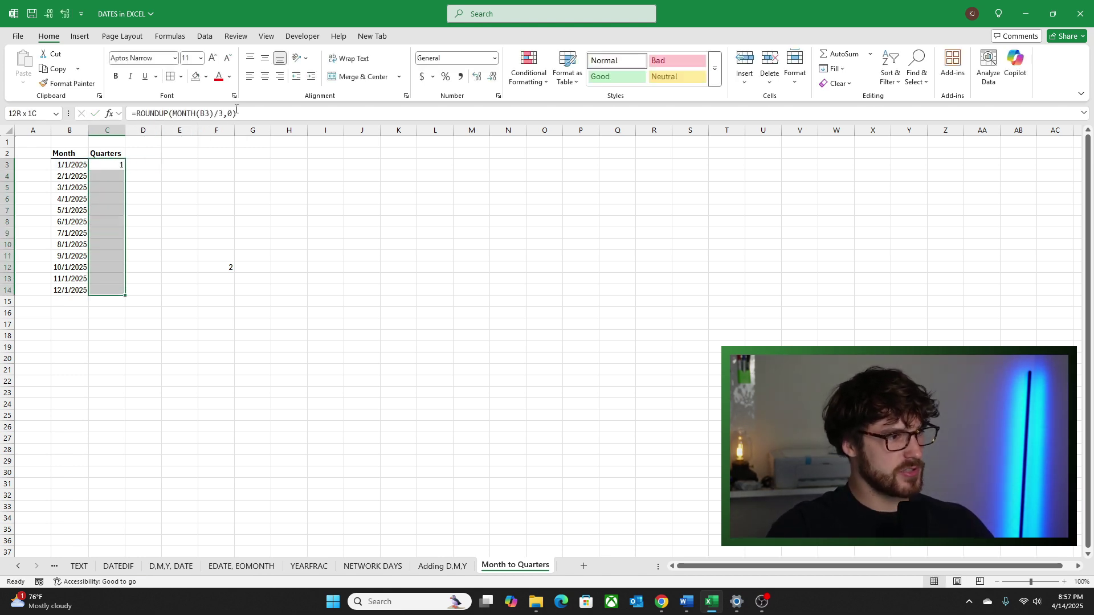
pyautogui.hotkey('ctrl', 'd')
# - Clear the stray value from F12, outside the Month and Quarters table
pyautogui.press('Down')
pyautogui.press('Right')
pyautogui.press('Down')
pyautogui.press('Down')
pyautogui.press('Down')
pyautogui.press('Down')
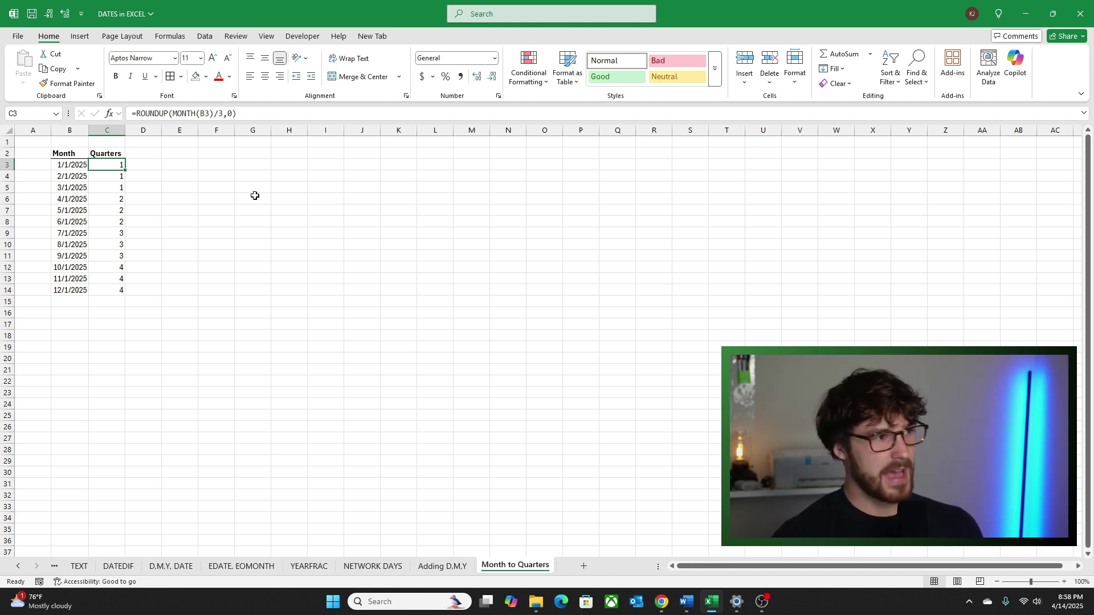
# - Try prefixing the quarter in C3 with ="Q"&ROUNDUP(MONTH(B3)/3,0), and undo that formula change
pyautogui.click(171, 116)
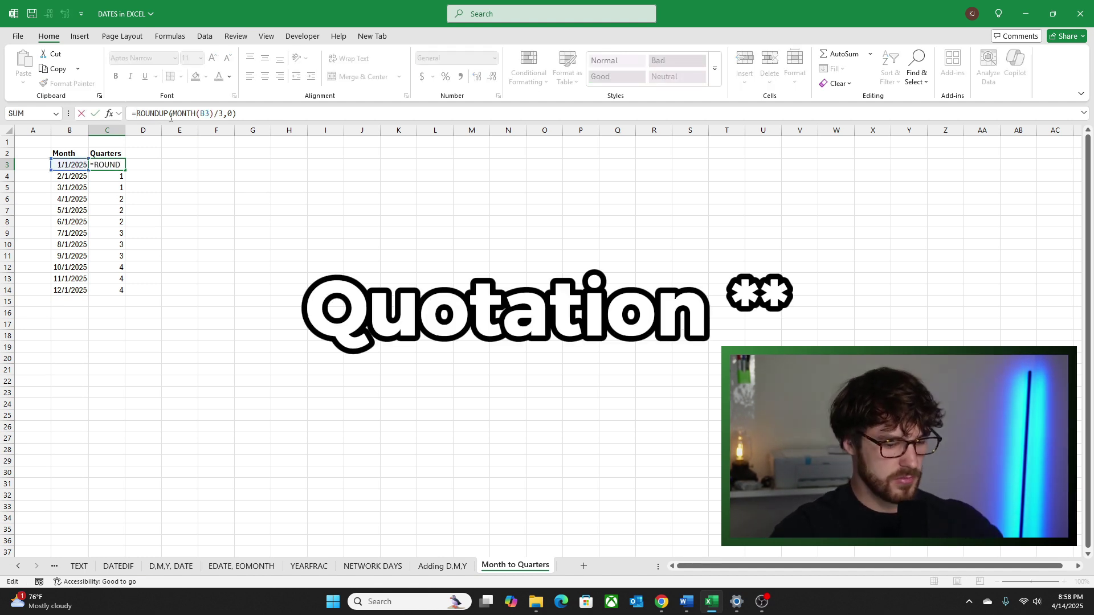
pyautogui.write('"Q"&')
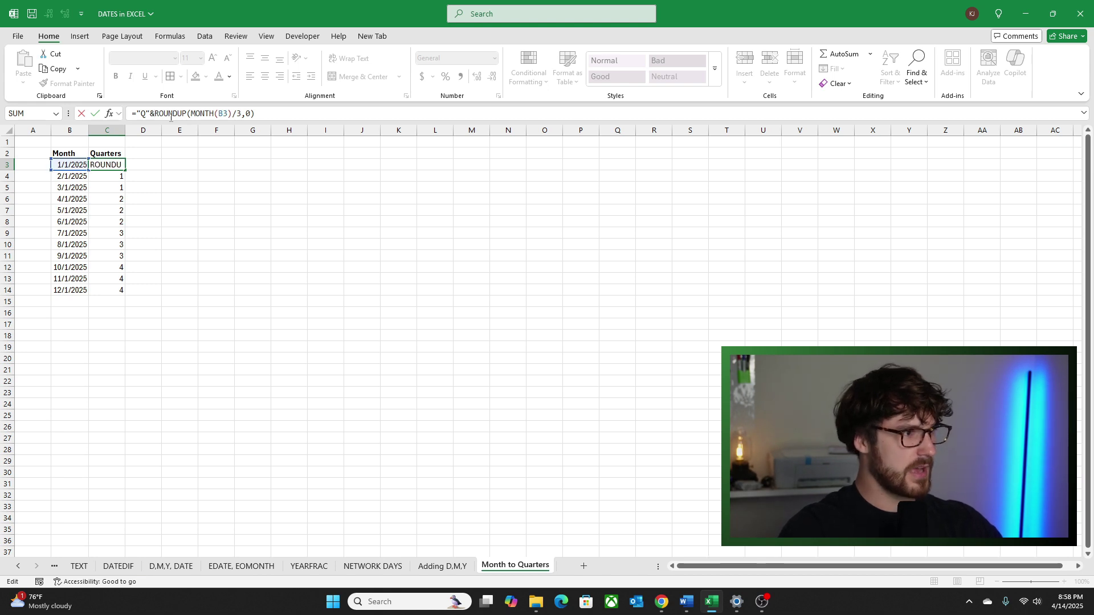
pyautogui.press('Return')
pyautogui.press('Up')
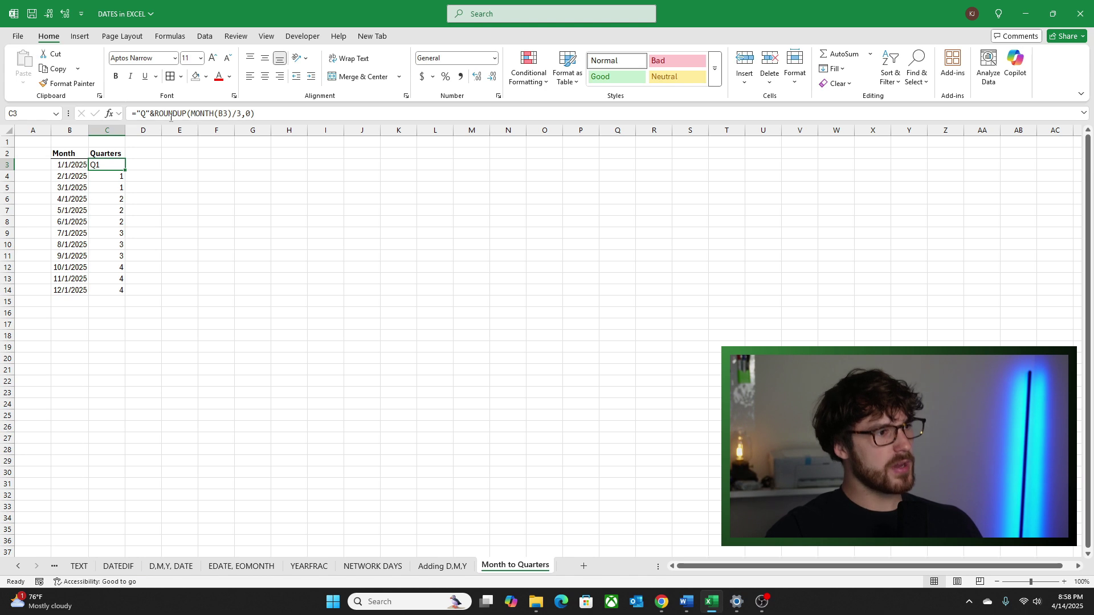
pyautogui.hotkey('ctrl', 'z')
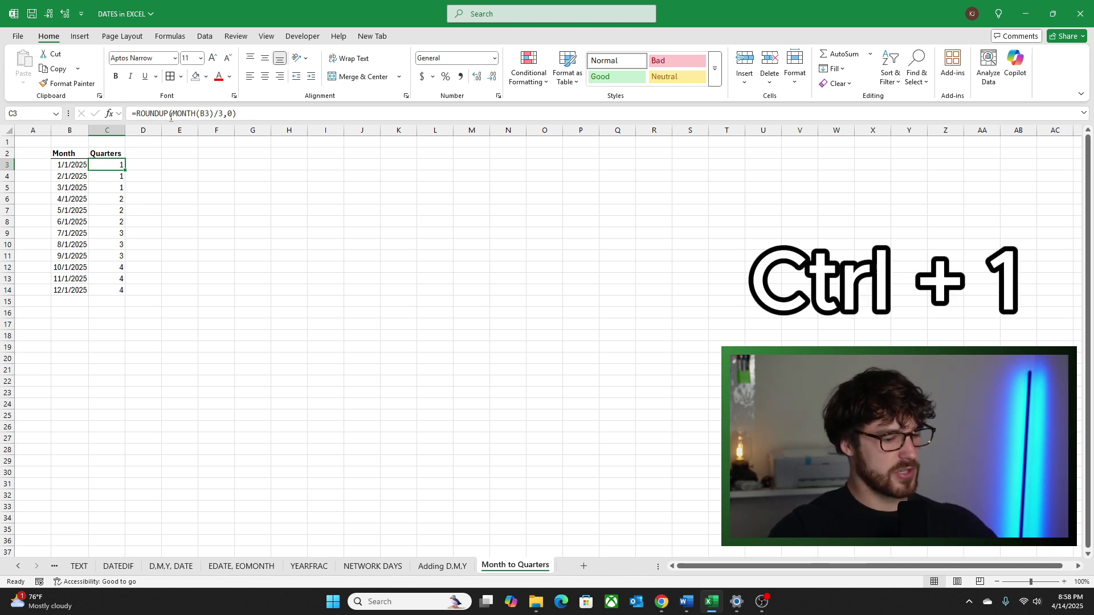
# - Apply the custom number format "Q"# to C3
pyautogui.hotkey('ctrl', '1')
pyautogui.click(424, 308)
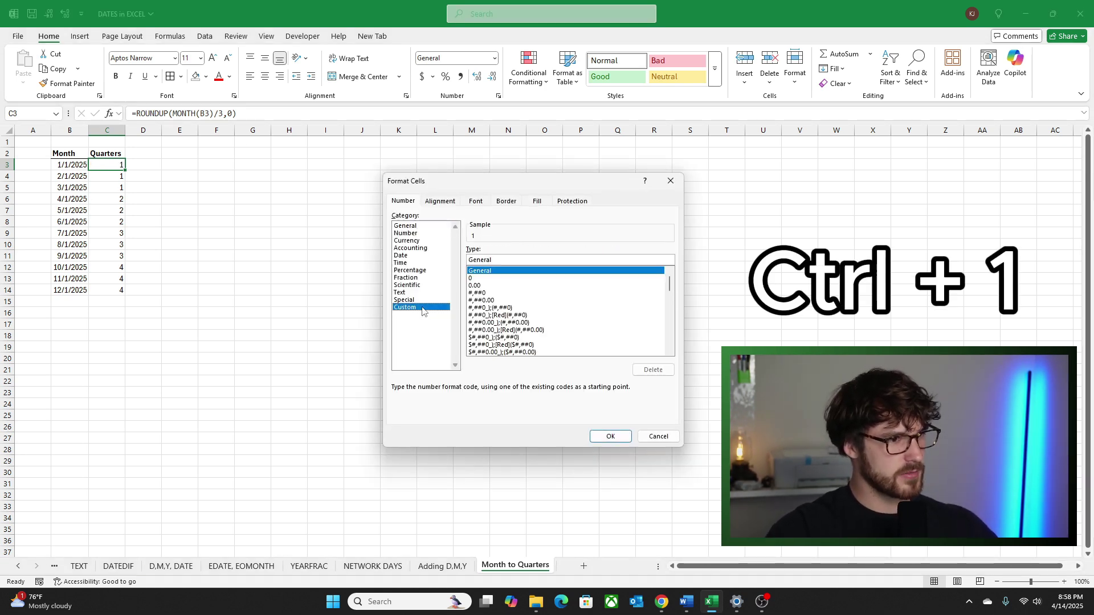
pyautogui.click(497, 259)
pyautogui.doubleClick(497, 260)
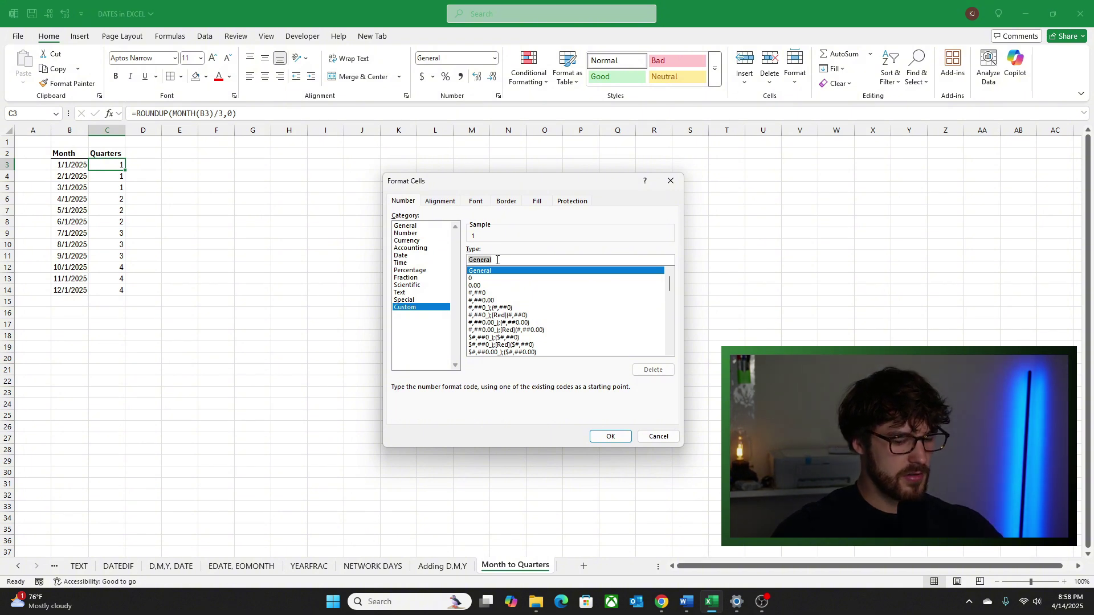
pyautogui.write('"Q"')
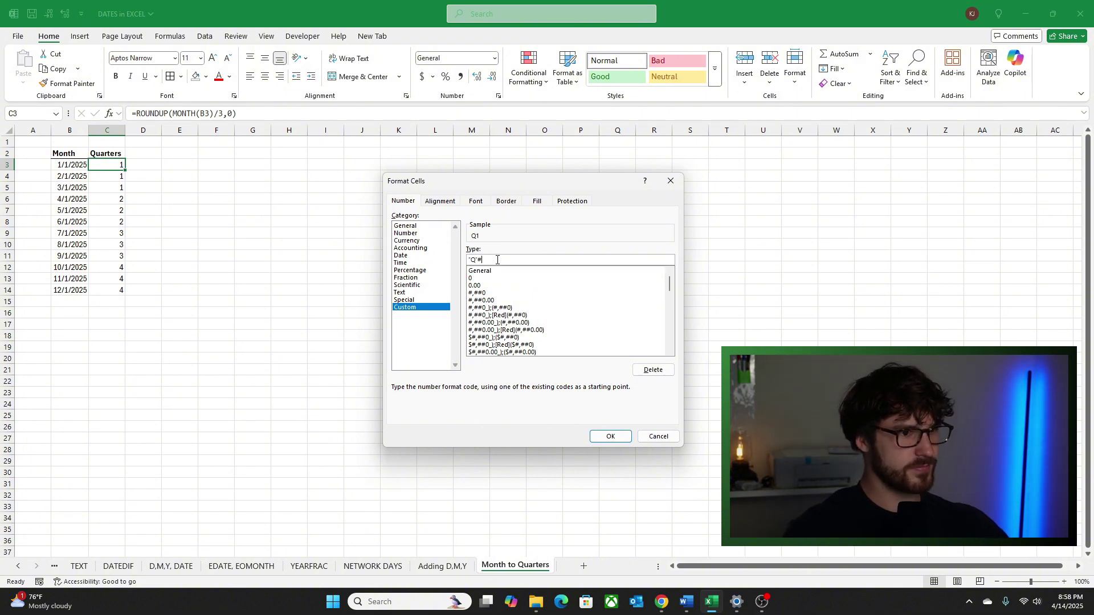
pyautogui.write('#')
pyautogui.press('Return')
# - Fill C3 with its custom quarter format down through C14
pyautogui.hotkey('shift', 'Down')
pyautogui.hotkey('shift', 'Down')
pyautogui.hotkey('shift', 'Down')
pyautogui.hotkey('shift', 'Down')
pyautogui.hotkey('shift', 'Down')
pyautogui.hotkey('shift', 'Down')
pyautogui.hotkey('shift', 'Down')
pyautogui.hotkey('shift', 'Down')
pyautogui.hotkey('shift', 'Down')
pyautogui.hotkey('shift', 'Down')
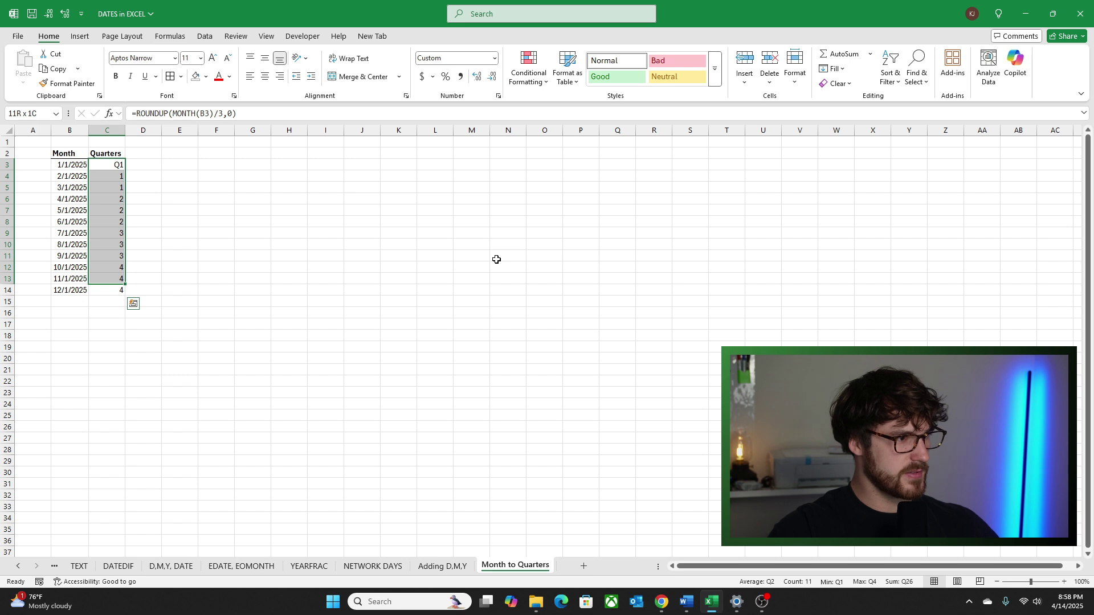
pyautogui.hotkey('shift', 'Down')
pyautogui.hotkey('ctrl', 'd')
pyautogui.press('Right')
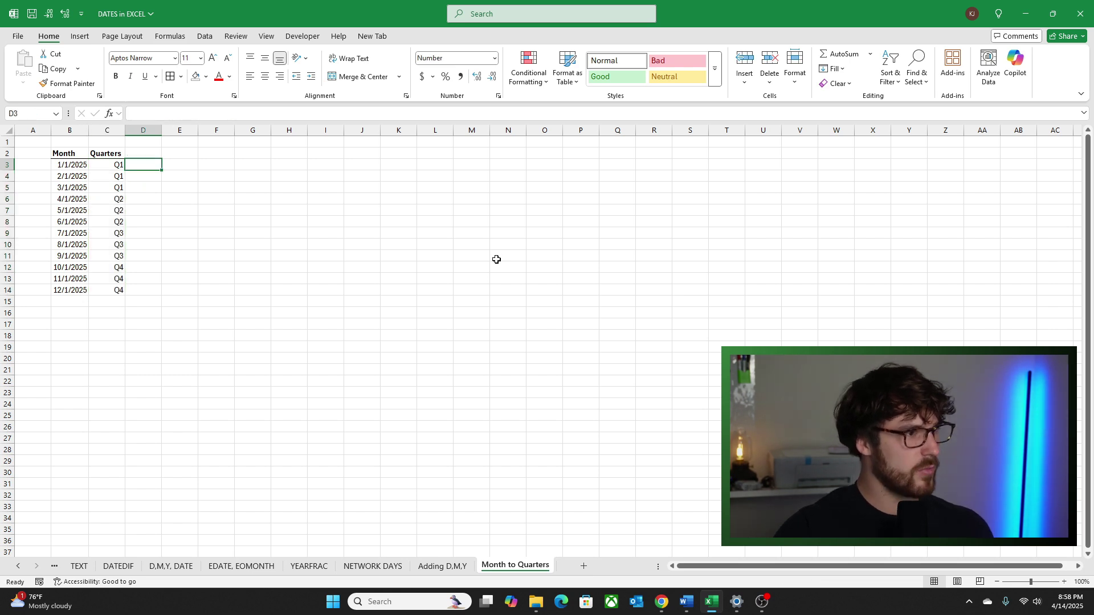